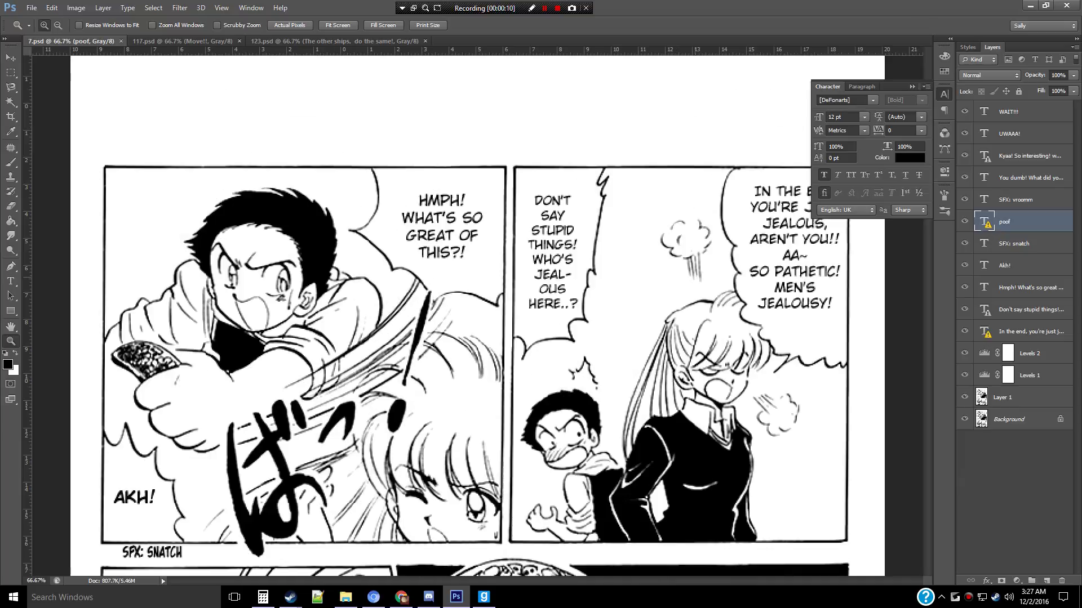
Step: Close the Character panel and check the jealousy, Don't say stupid things, Hmph! and Akh! layers
left_click_drag(328, 105, 628, 275)
key("t")
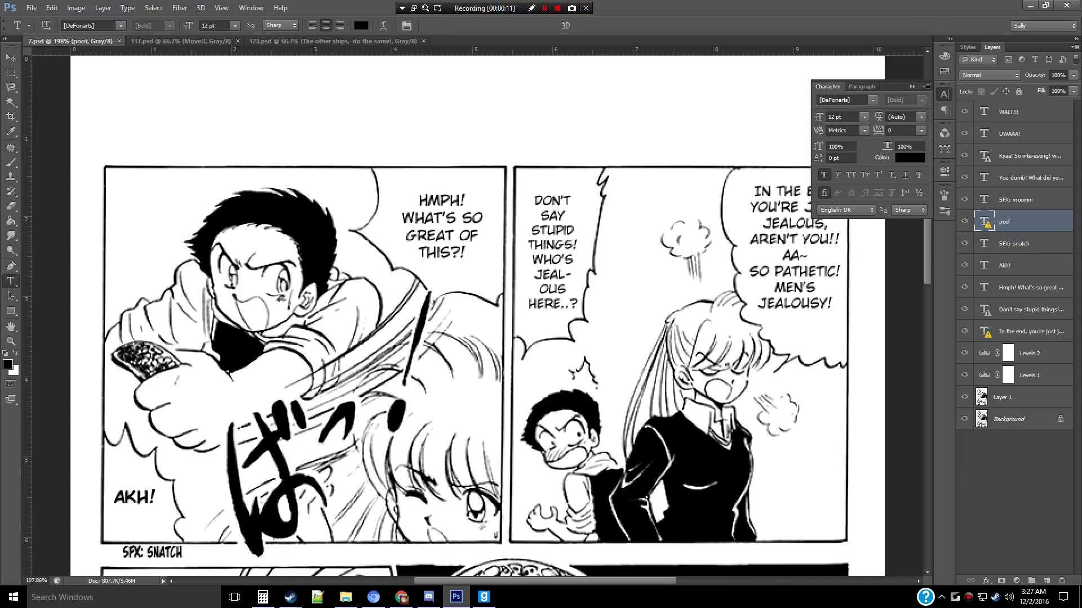
left_click(1029, 331)
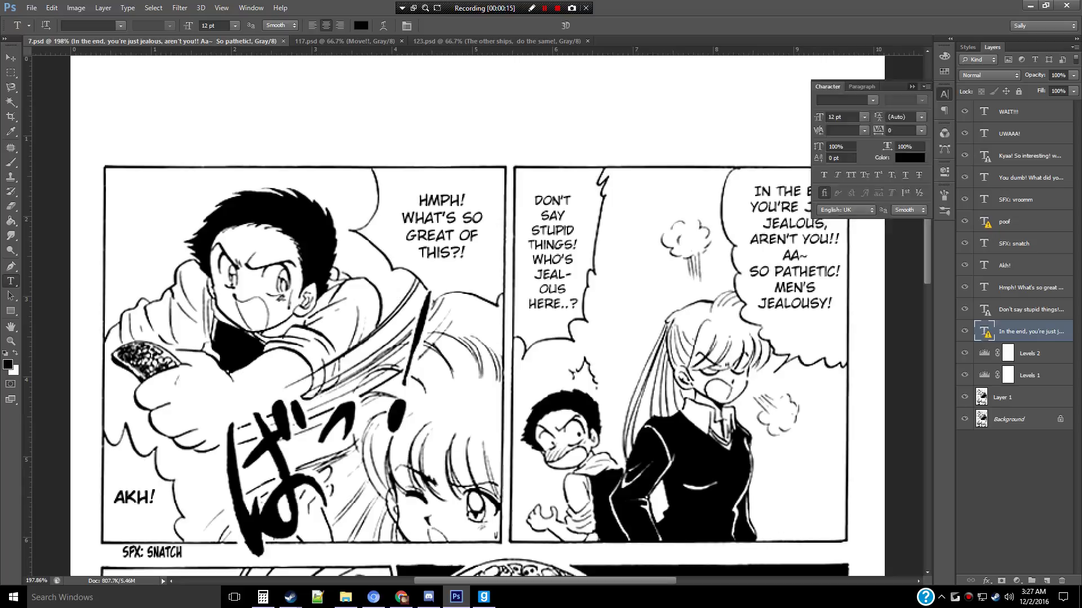
left_click(911, 86)
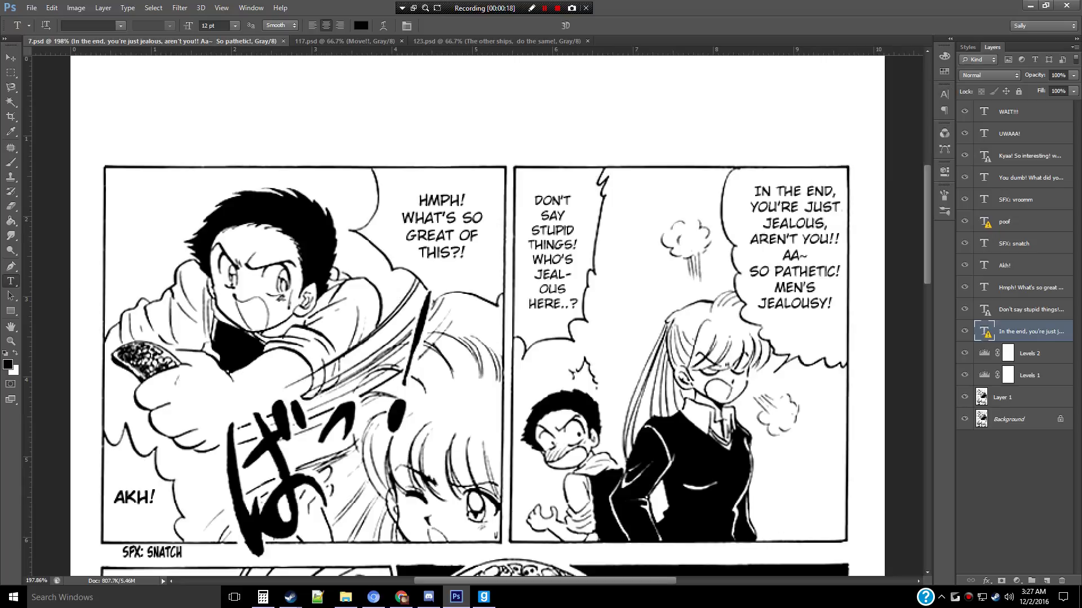
key("alt+bracketright")
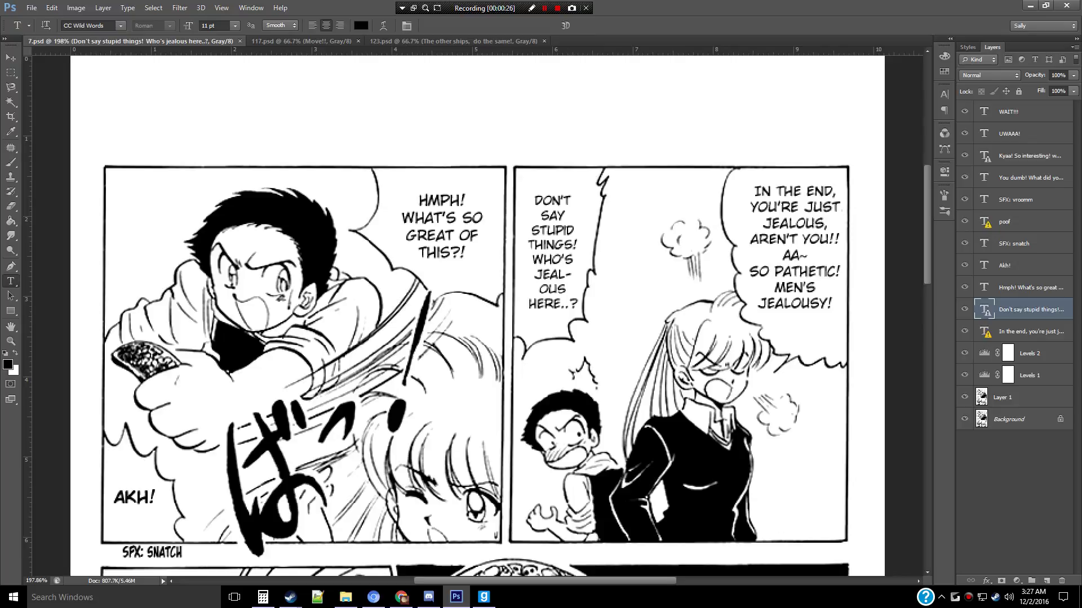
key("alt+bracketright")
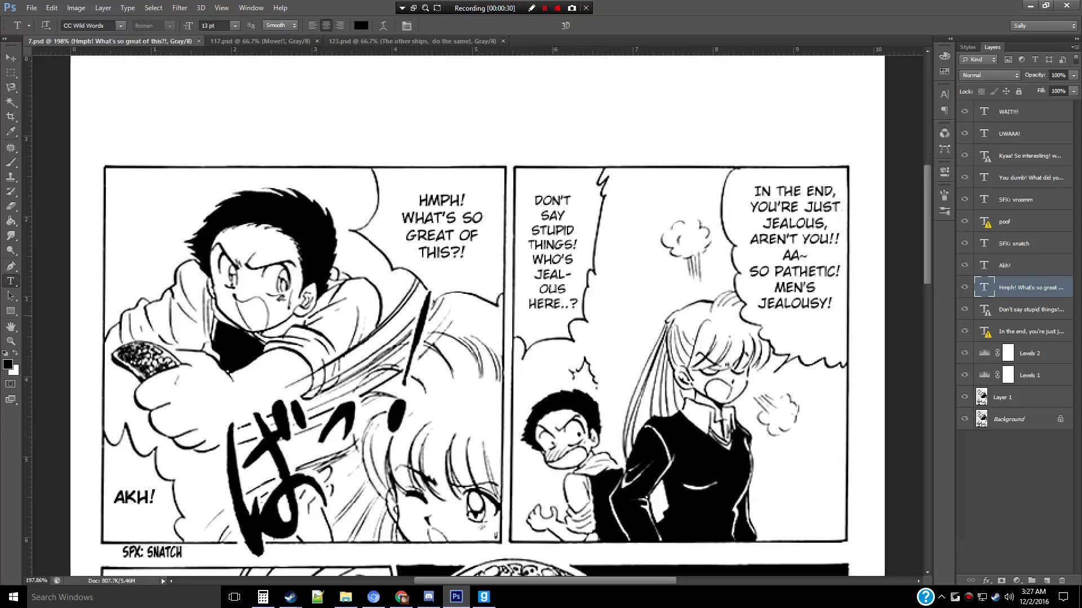
scroll(477, 316, "down", 1)
scroll(477, 316, "down", 1)
scroll(477, 316, "down", 1)
scroll(477, 317, "down", 2)
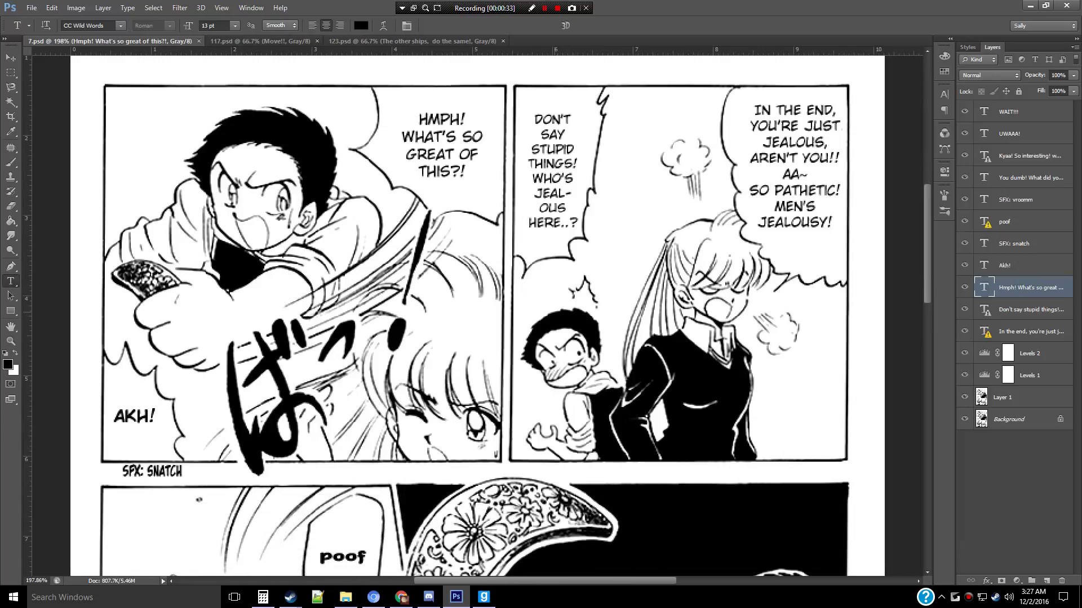
key("alt+bracketright")
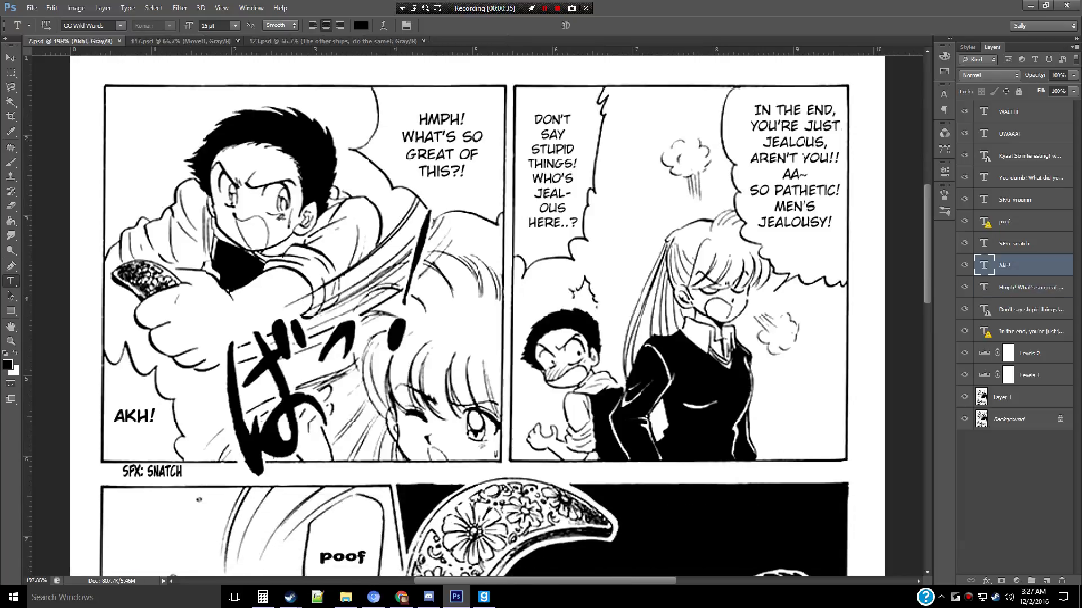
scroll(478, 325, "down", 1)
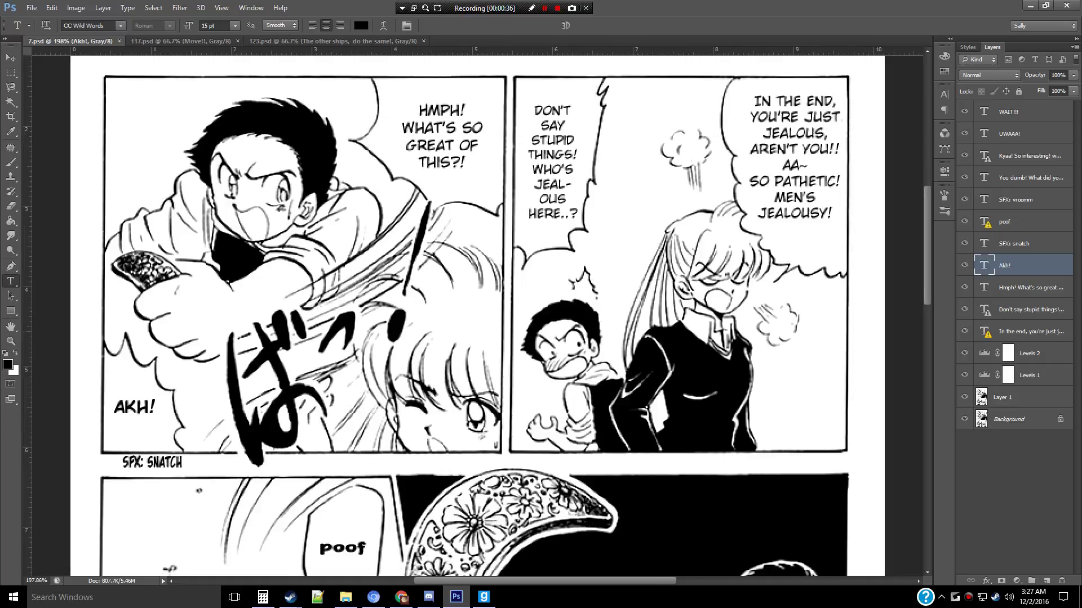
scroll(477, 321, "down", 1)
scroll(478, 321, "down", 2)
scroll(477, 321, "down", 2)
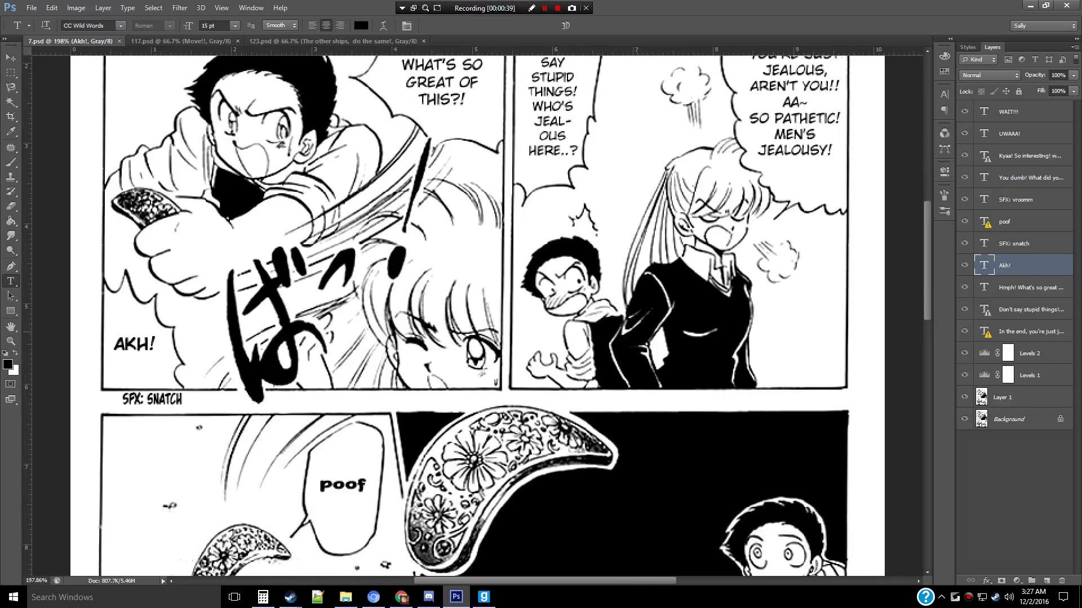
scroll(477, 322, "down", 2)
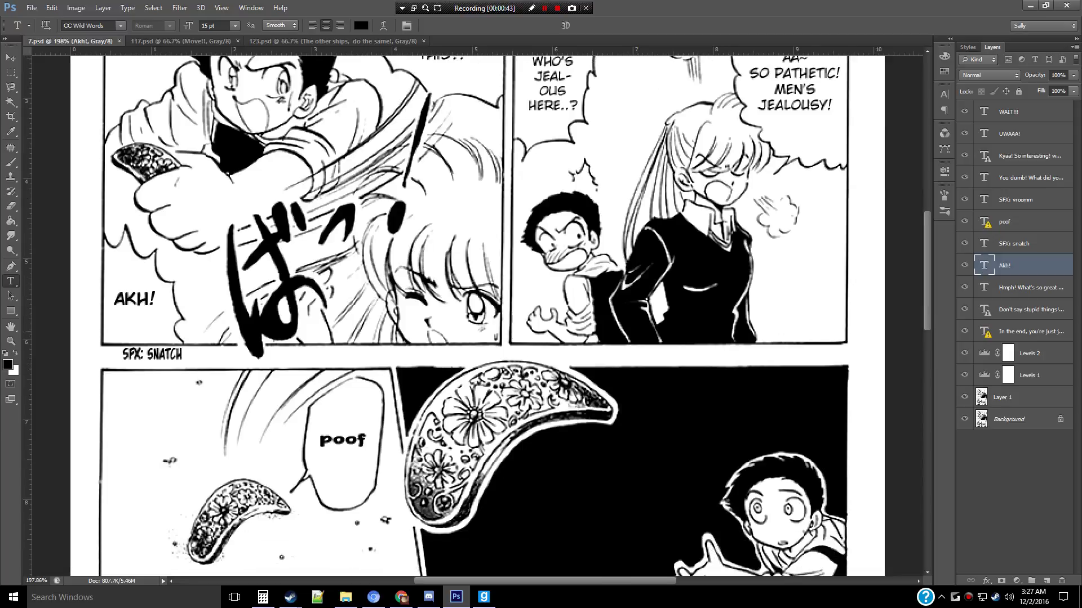
scroll(478, 321, "down", 5)
scroll(478, 321, "down", 5)
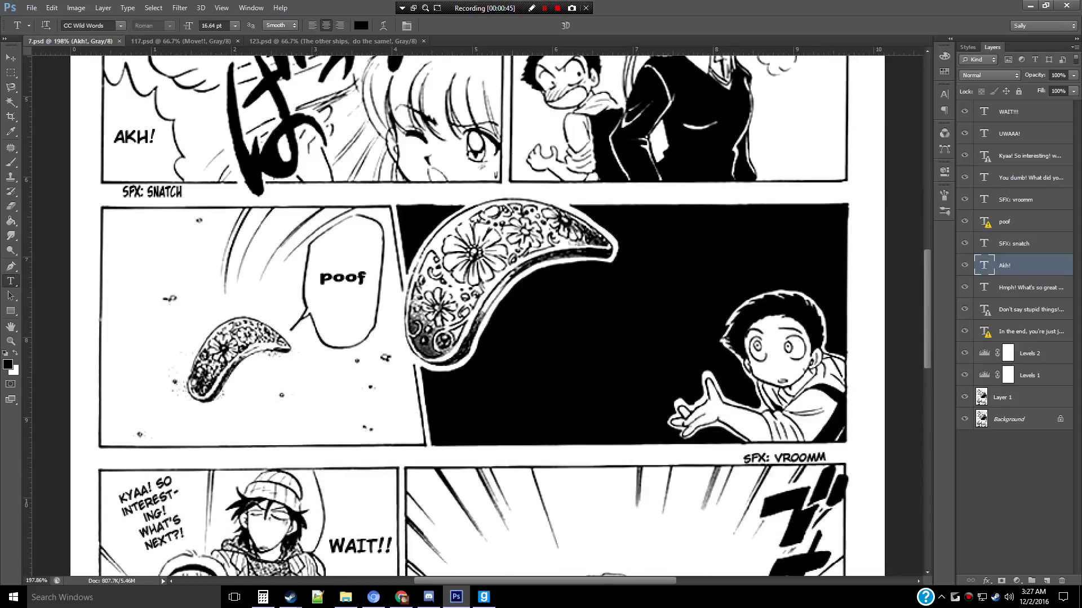
Step: Add a new SFX: SNATCH text layer and make its font size slightly smaller
key("alt+bracketright")
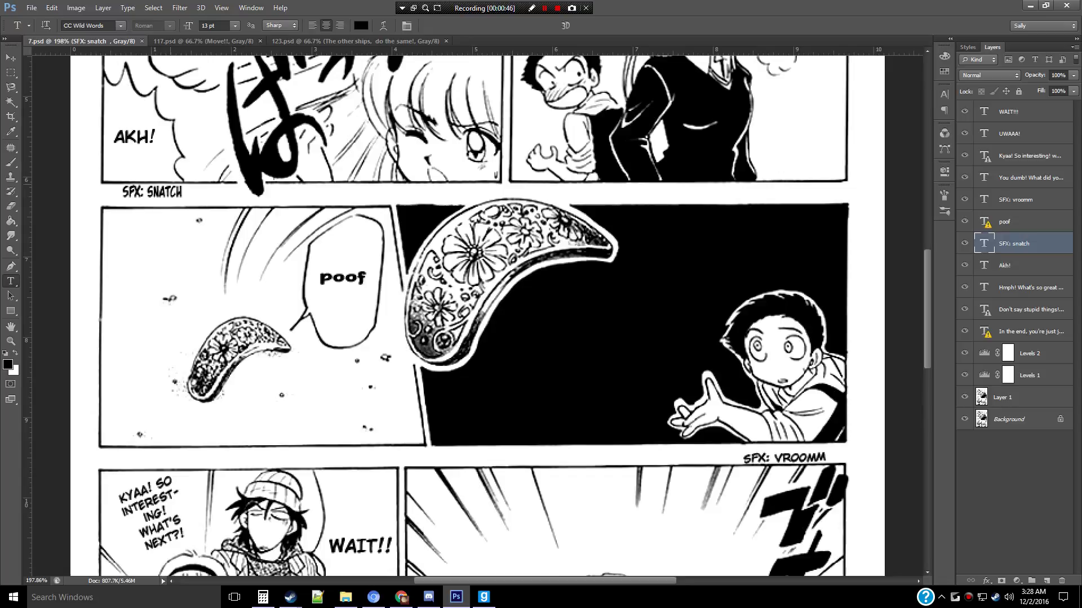
left_click(221, 185)
type("SF")
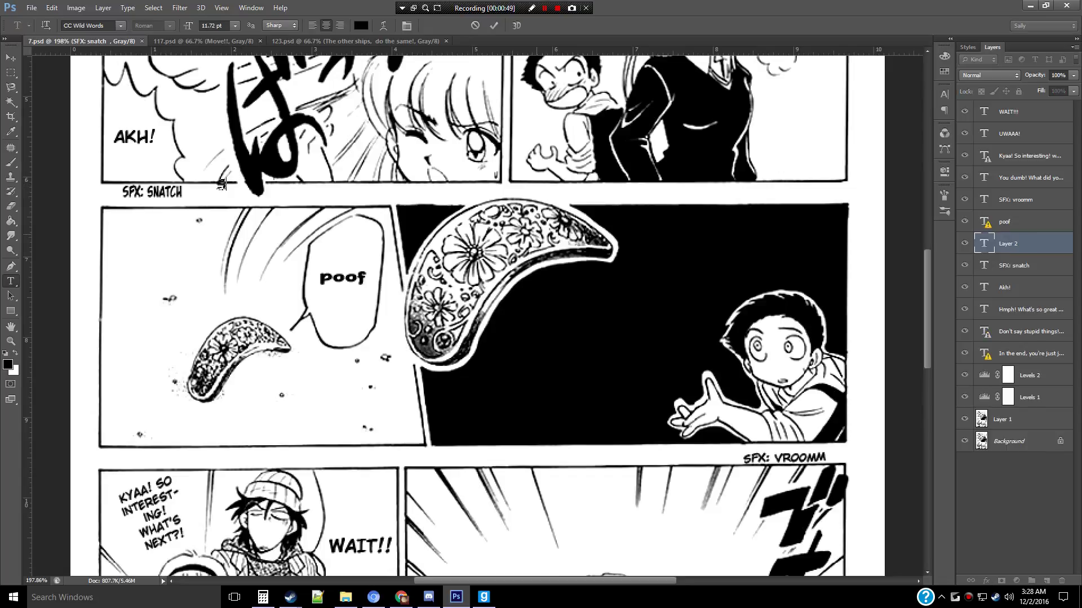
type("X: SNATCH")
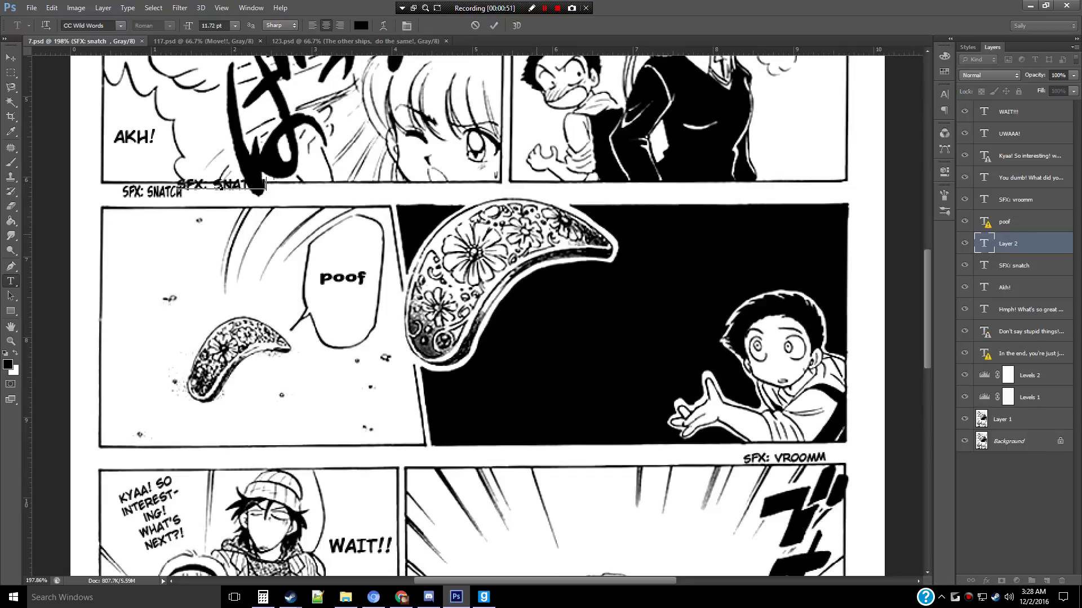
left_click_drag(254, 186, 200, 221)
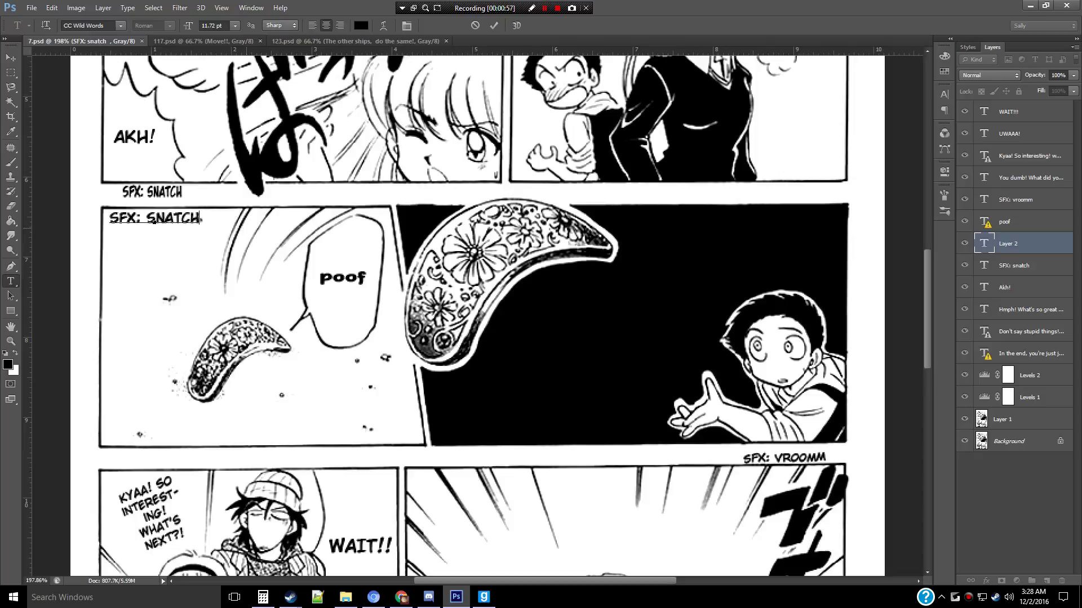
key("ctrl+a")
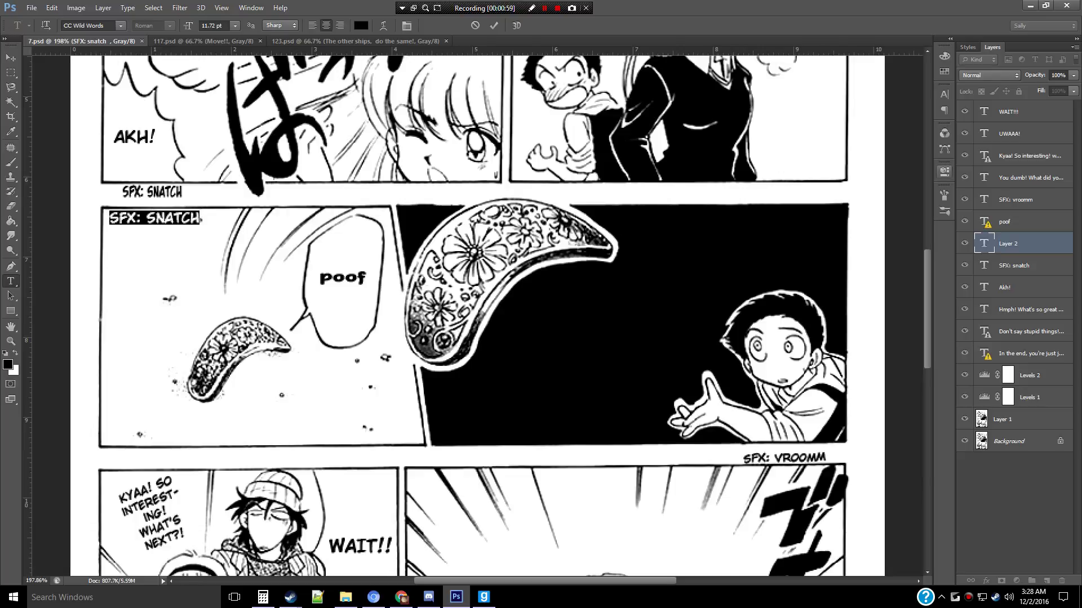
left_click(944, 93)
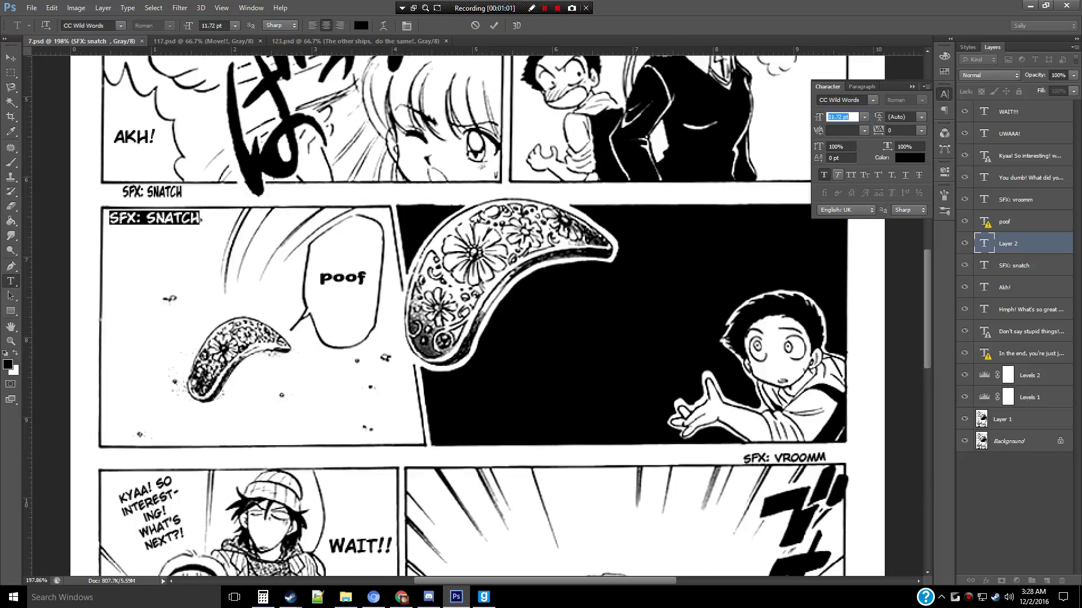
key("Down")
key("Return")
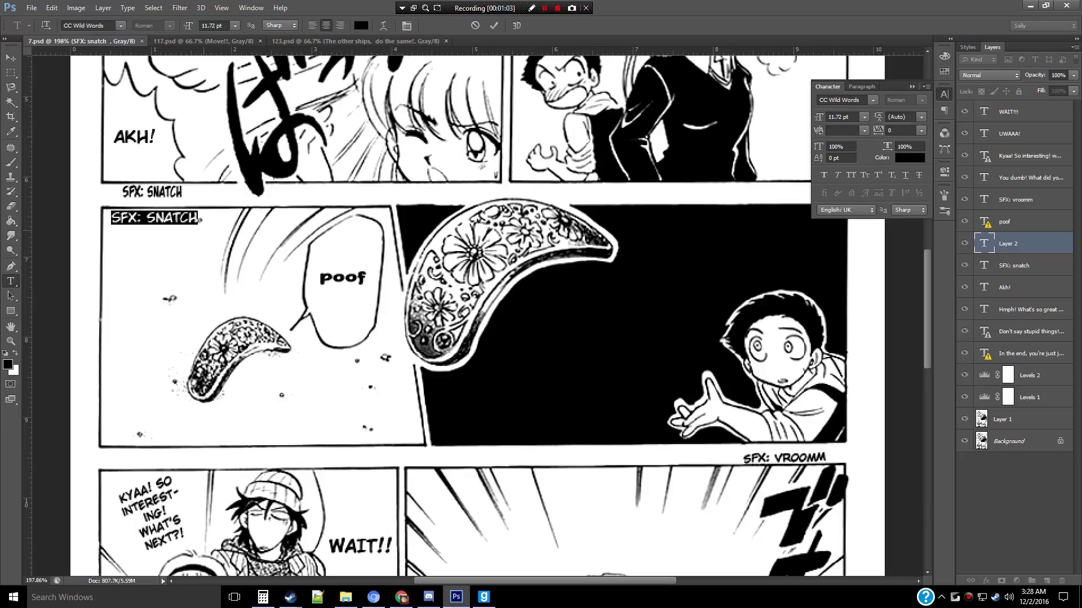
Step: Move the SFX: SNATCH label into the first panel's top-left corner
key("ctrl+Up")
key("ctrl+Up")
key("ctrl+Up")
key("ctrl+Up")
key("ctrl+Up")
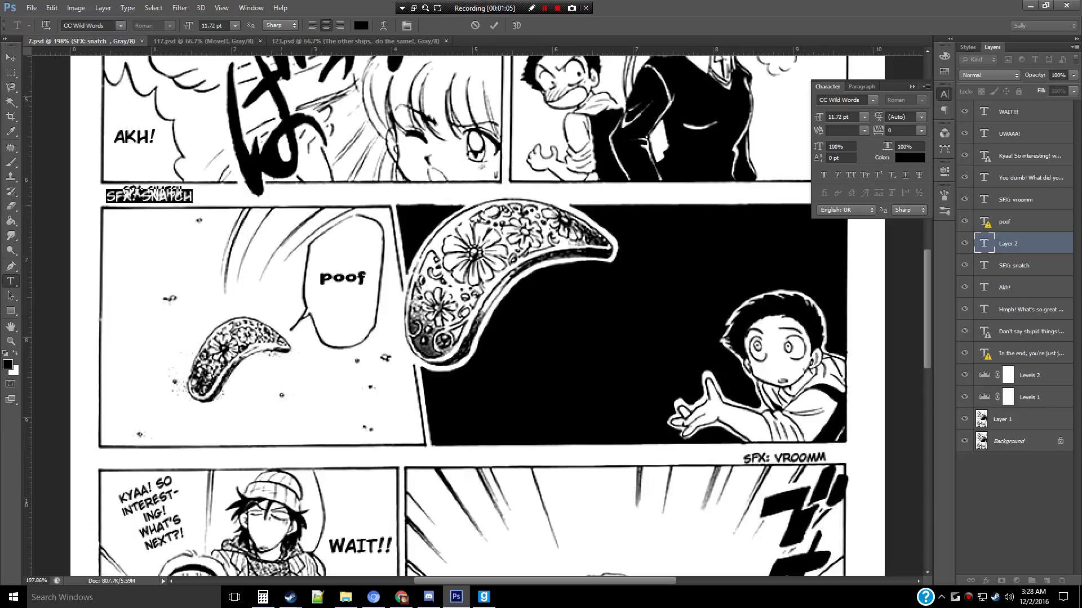
key("ctrl+Down")
scroll(478, 313, "up", 1)
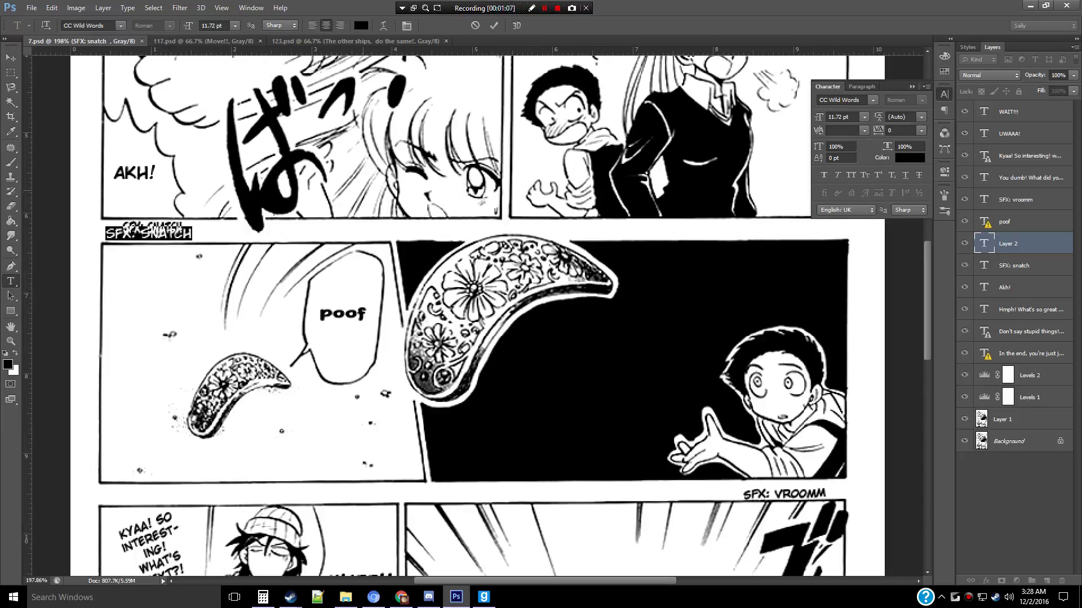
scroll(478, 313, "up", 2)
scroll(477, 313, "up", 1)
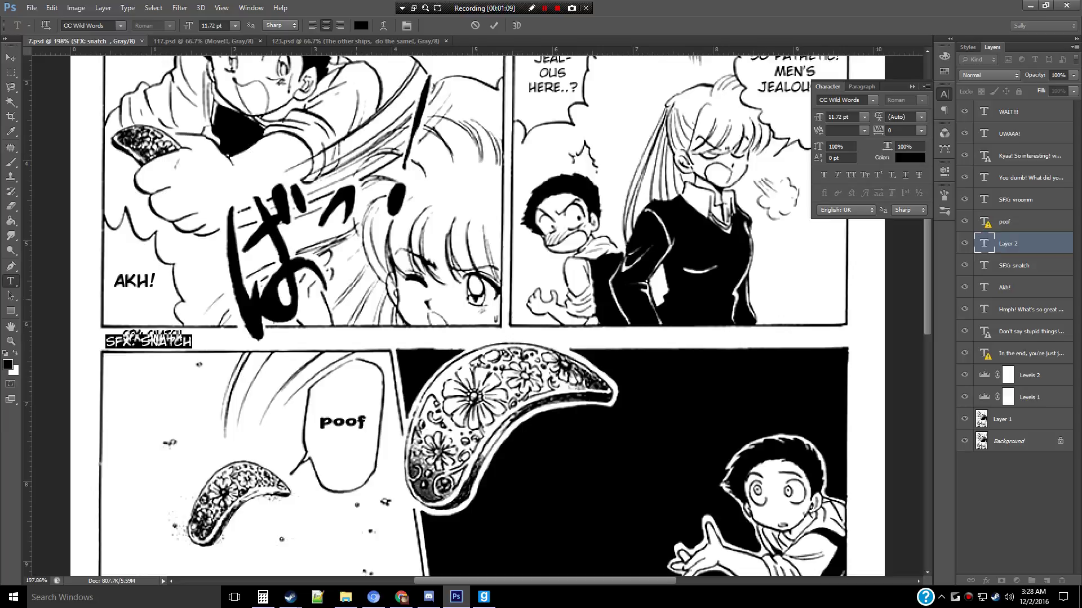
scroll(478, 314, "up", 2)
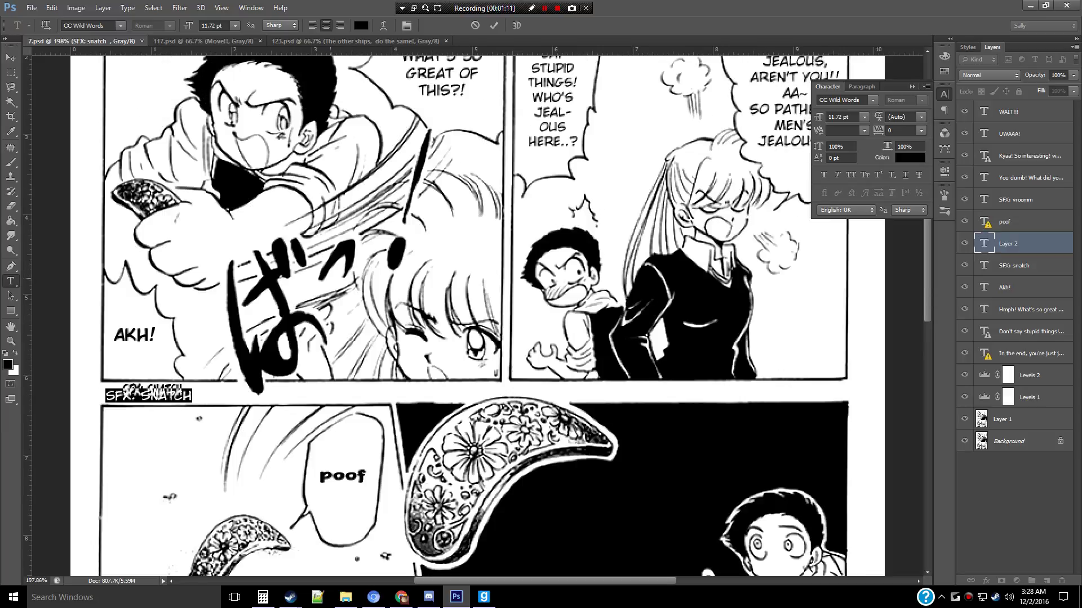
scroll(478, 313, "up", 1)
mouse_move(149, 440)
left_mouse_down()
mouse_move(191, 222)
mouse_move(175, 135)
left_mouse_up()
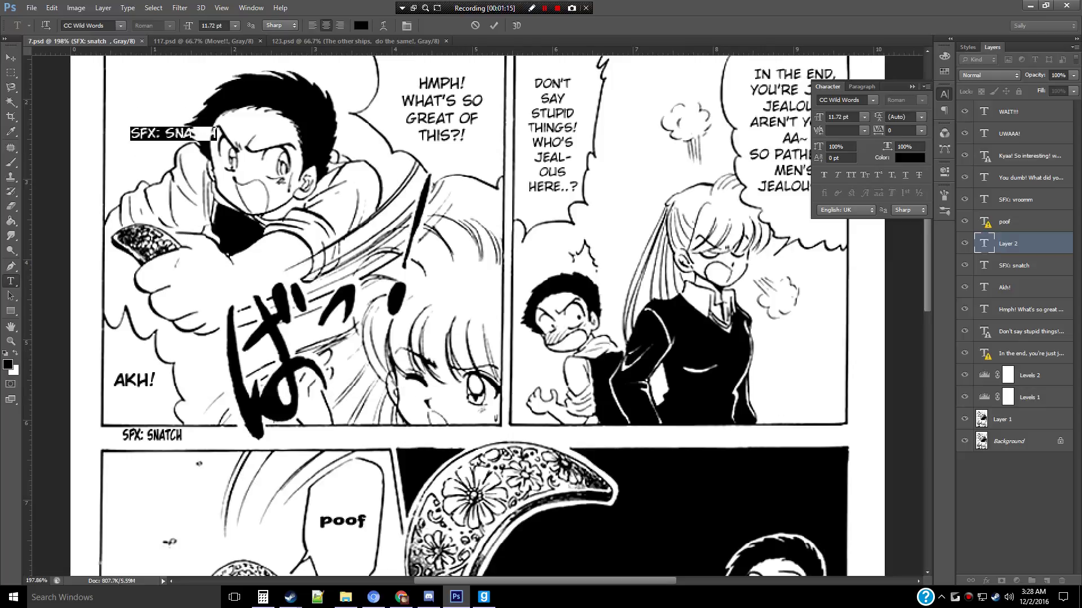
scroll(174, 134, "up", 1)
left_click_drag(215, 179, 190, 88)
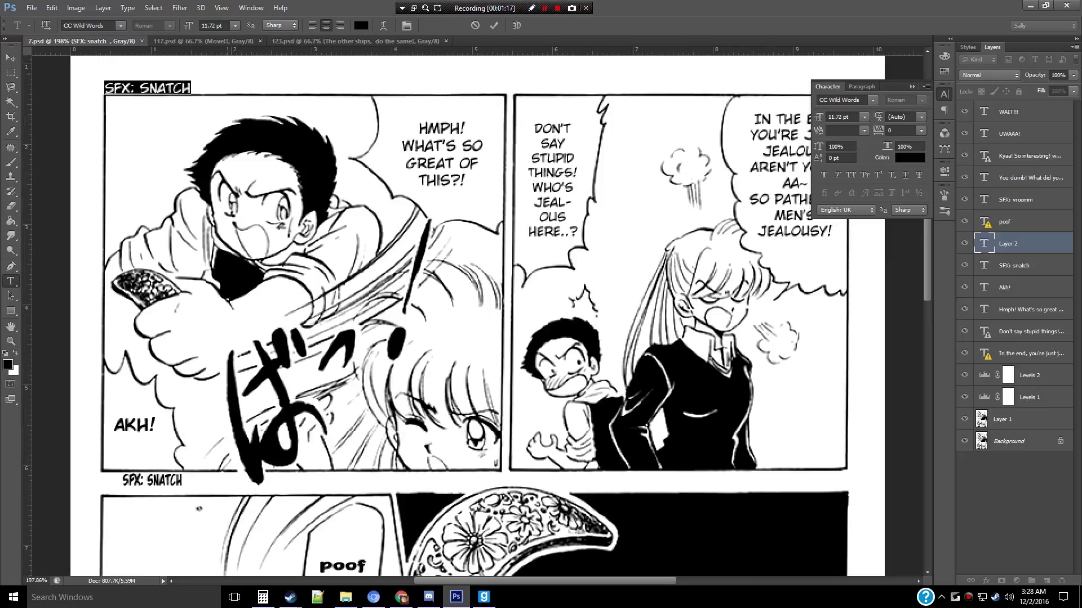
scroll(474, 319, "up", 1)
scroll(473, 319, "up", 1)
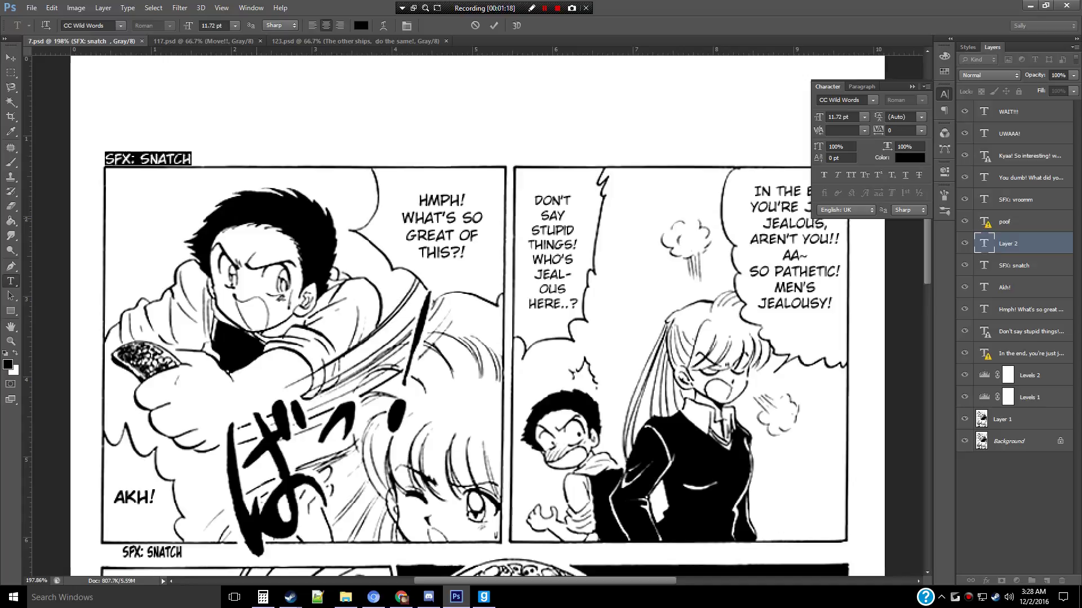
scroll(473, 319, "down", 2)
scroll(473, 318, "down", 1)
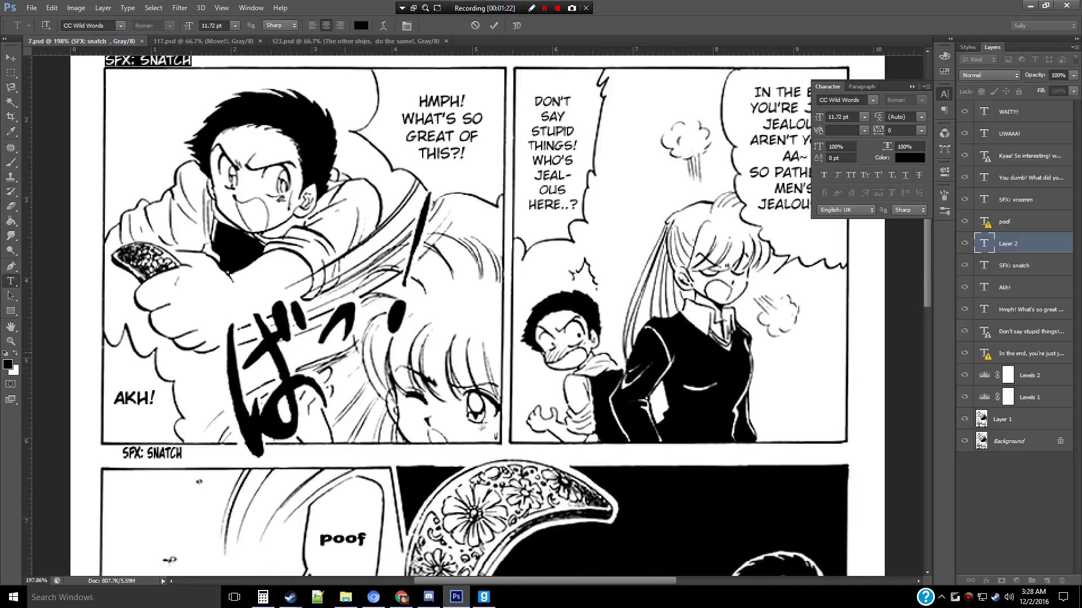
scroll(474, 319, "up", 1)
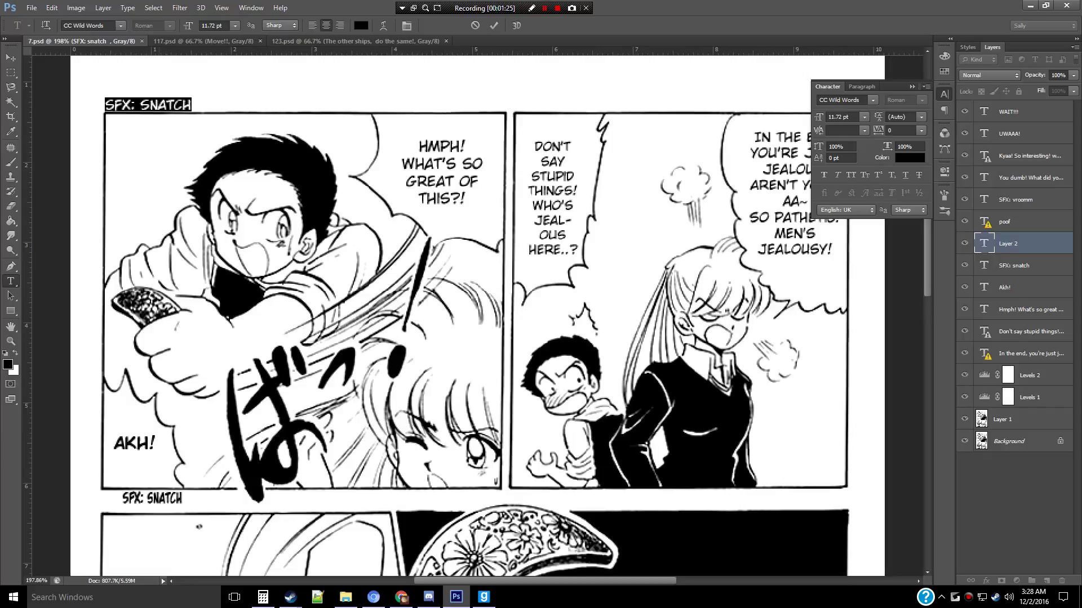
mouse_move(149, 104)
left_mouse_down()
mouse_move(145, 151)
mouse_move(154, 127)
left_mouse_up()
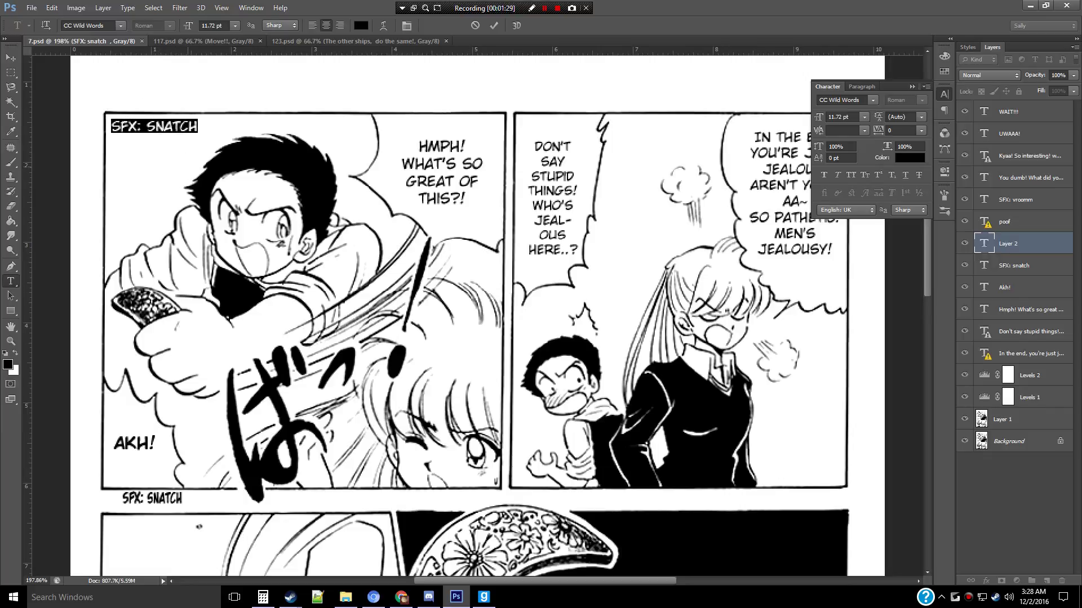
scroll(473, 315, "down", 1)
scroll(473, 315, "down", 2)
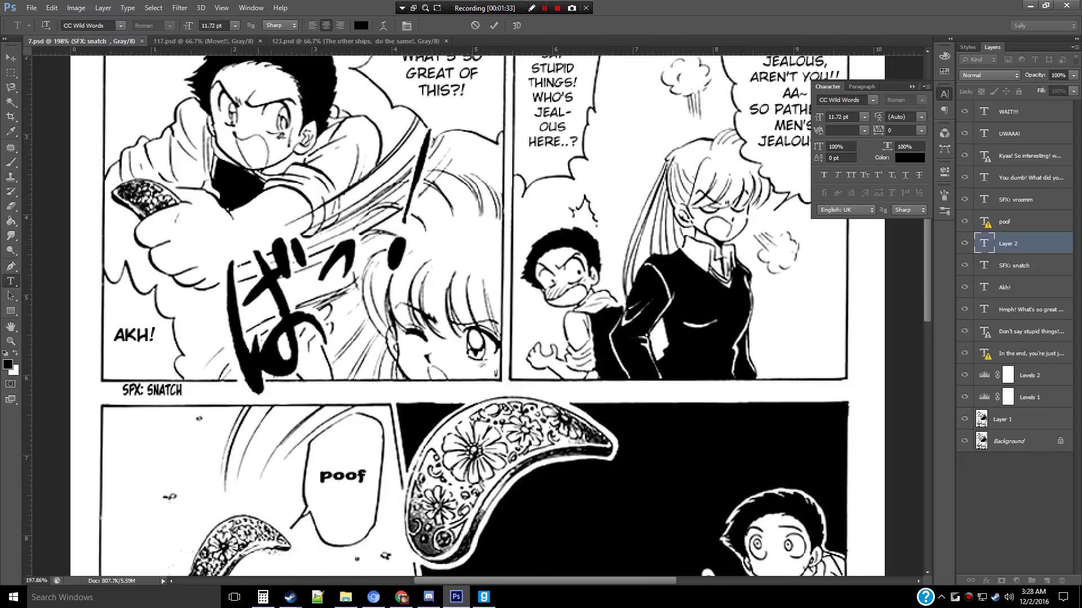
scroll(478, 315, "down", 1)
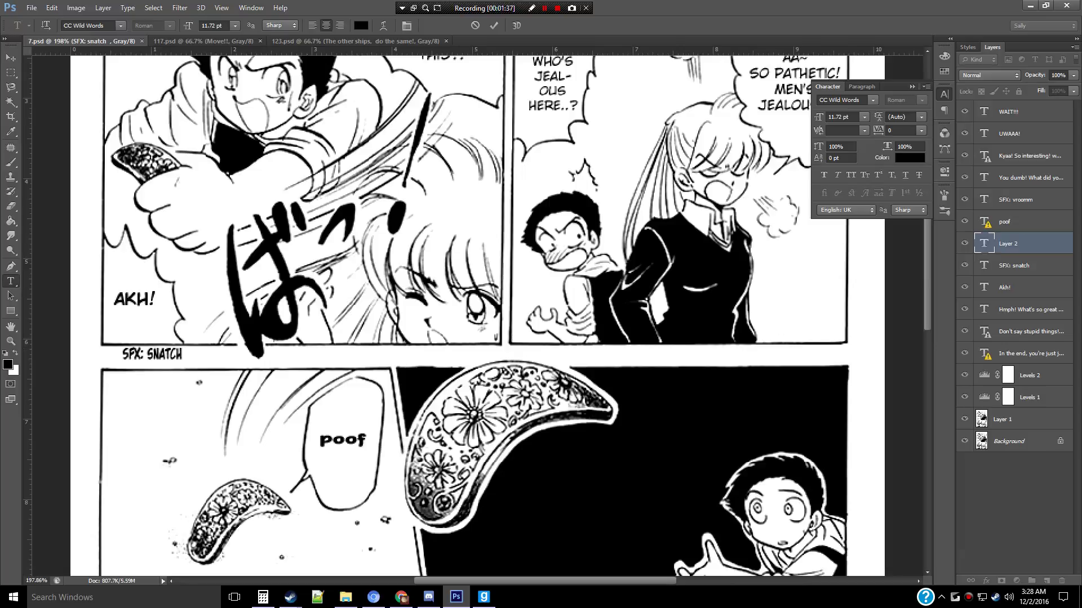
Step: Set the sfx: Snatch caption's anti-aliasing to Smooth and finish the edit
left_click(1014, 266)
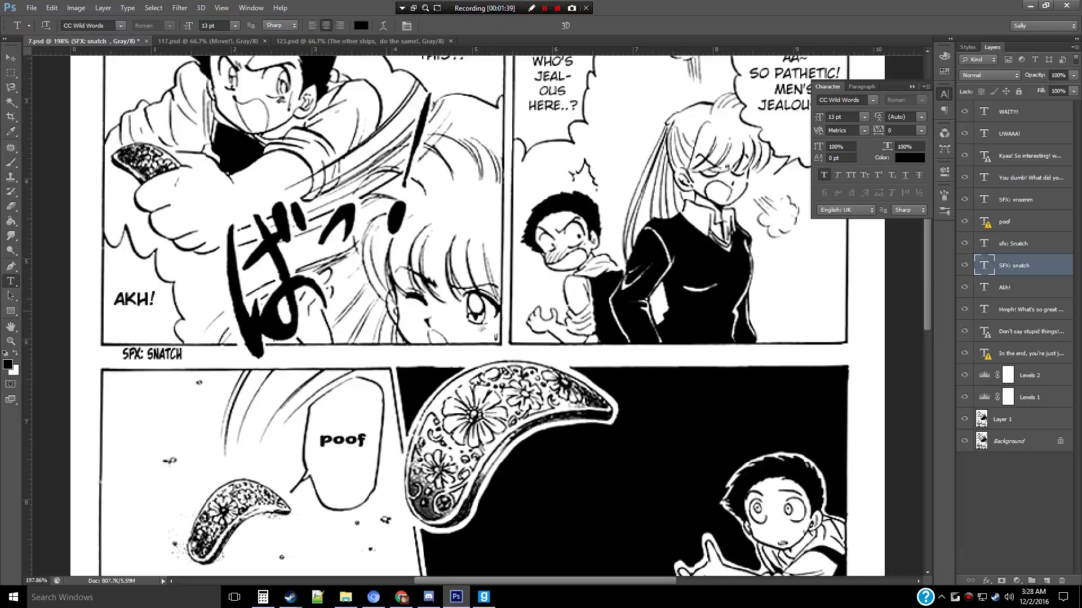
scroll(473, 315, "up", 3)
scroll(474, 316, "up", 1)
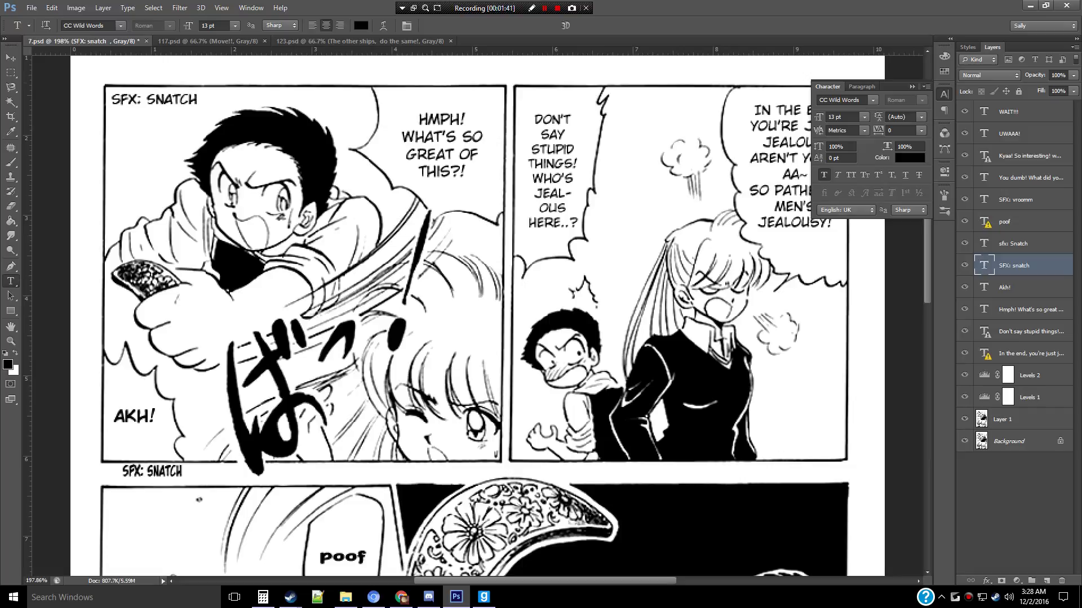
left_click(1014, 243)
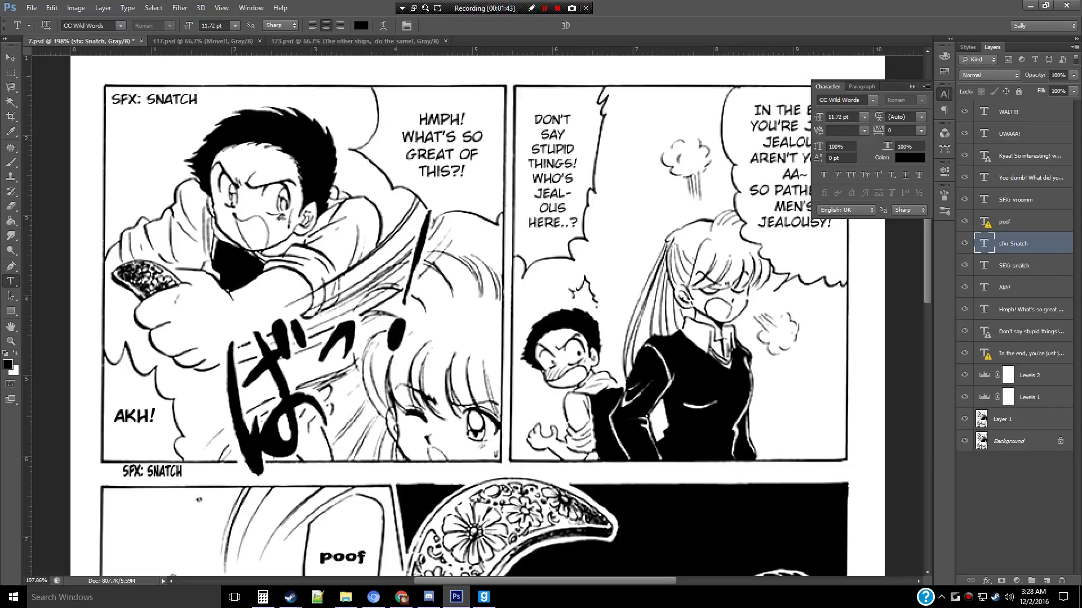
double_click(983, 244)
left_click(279, 26)
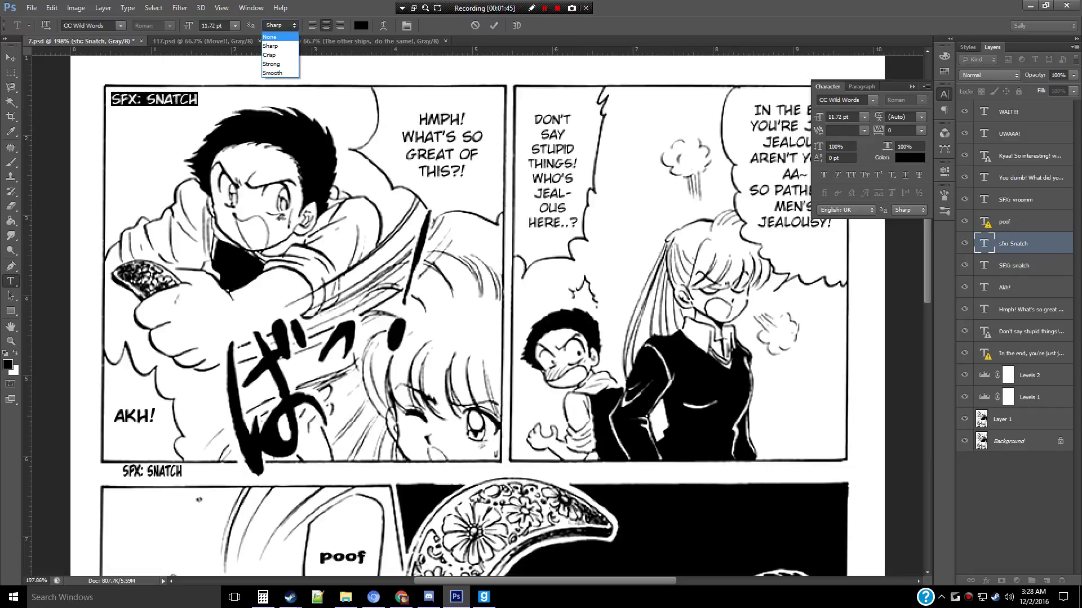
left_click(272, 73)
left_click(12, 56)
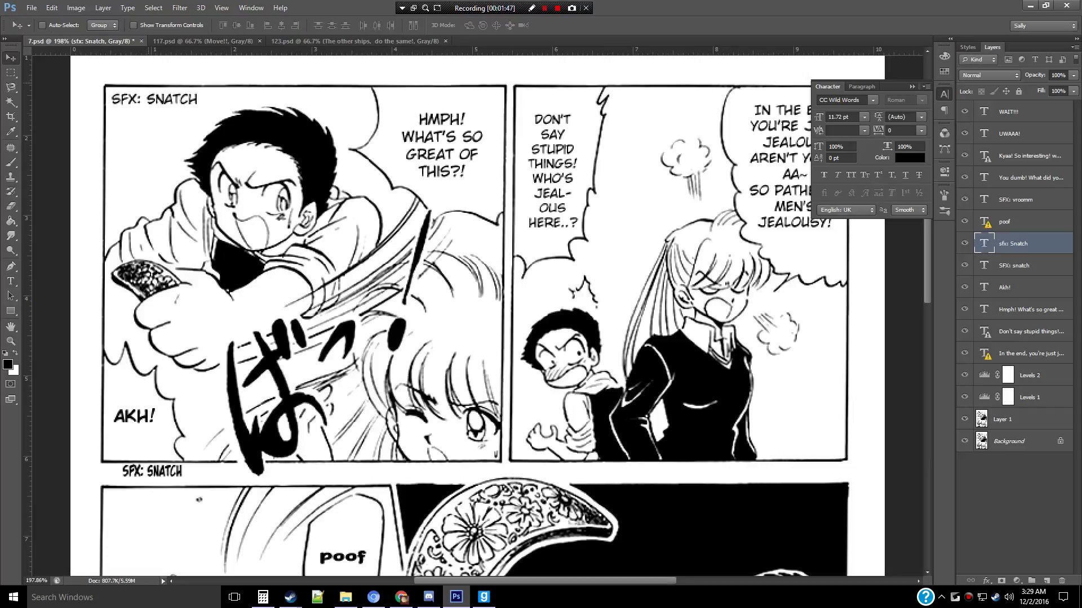
scroll(477, 315, "down", 2)
scroll(477, 315, "down", 2)
scroll(478, 316, "down", 2)
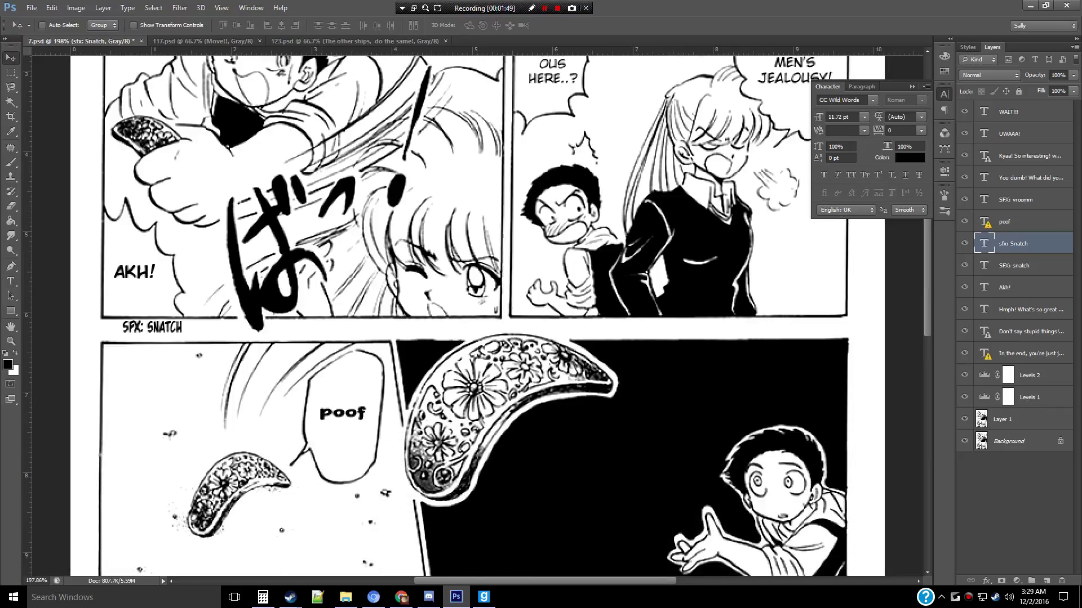
left_click(1022, 266)
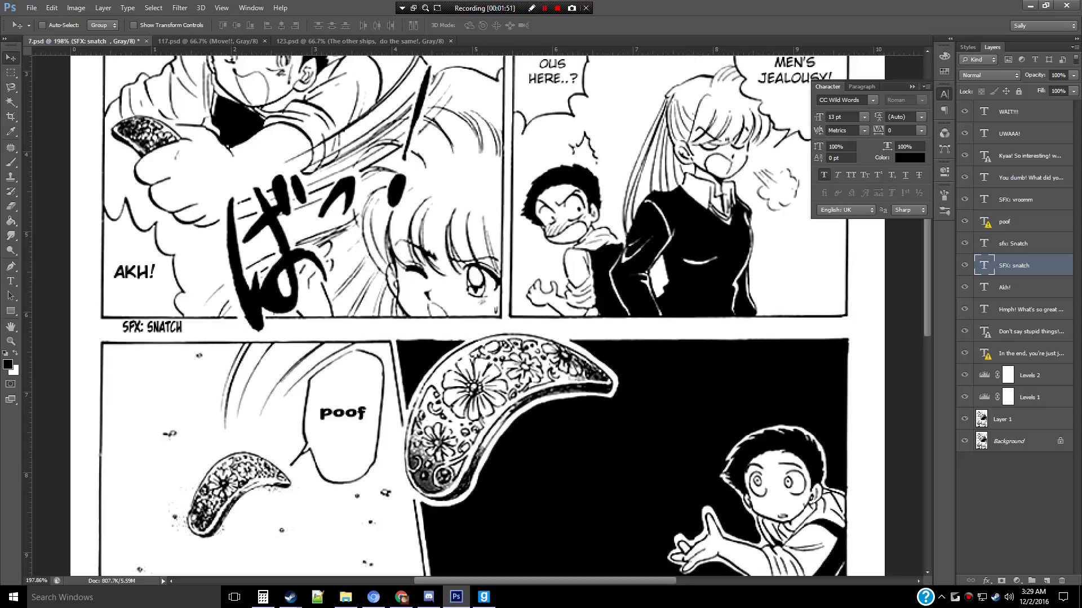
scroll(478, 316, "down", 2)
scroll(477, 315, "down", 2)
scroll(477, 316, "down", 2)
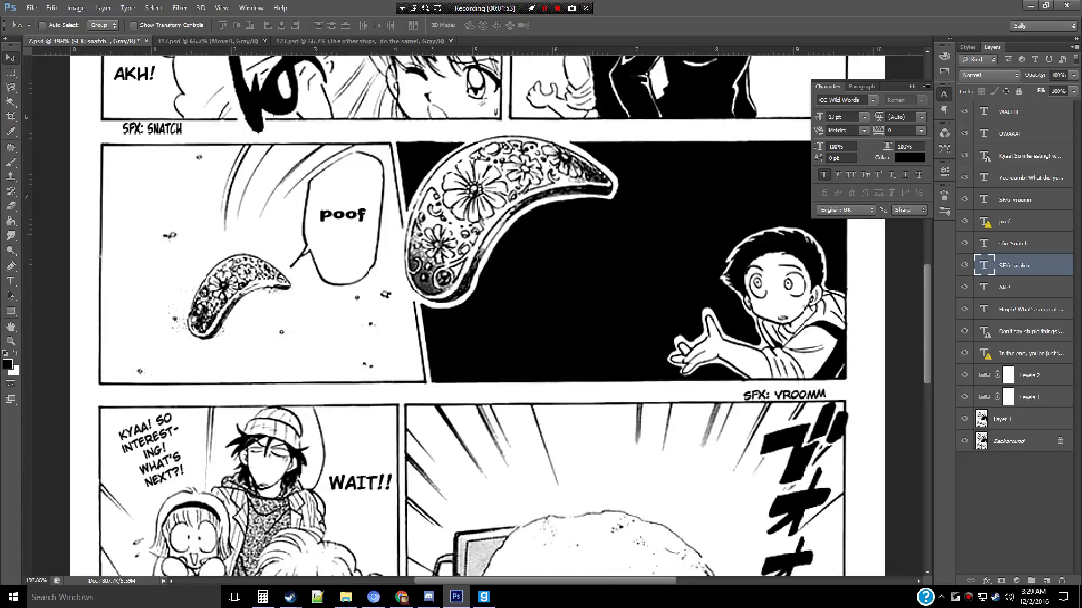
scroll(478, 315, "down", 1)
Step: Duplicate the poof layer, accept the substitute font, and set the copy to Smooth anti-aliasing
key("alt+bracketright")
key("alt+bracketright")
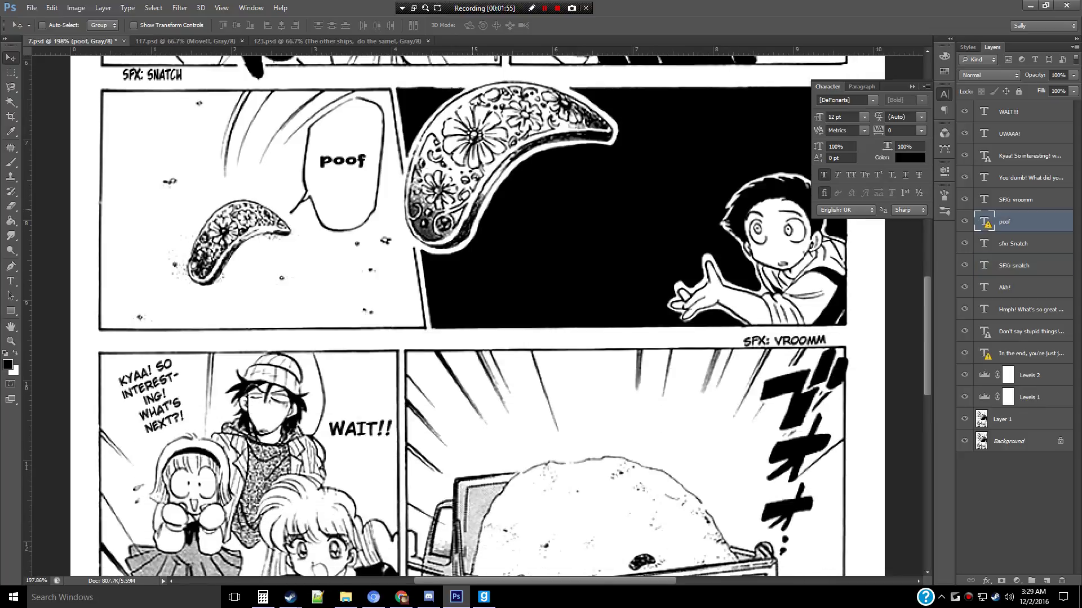
key("t")
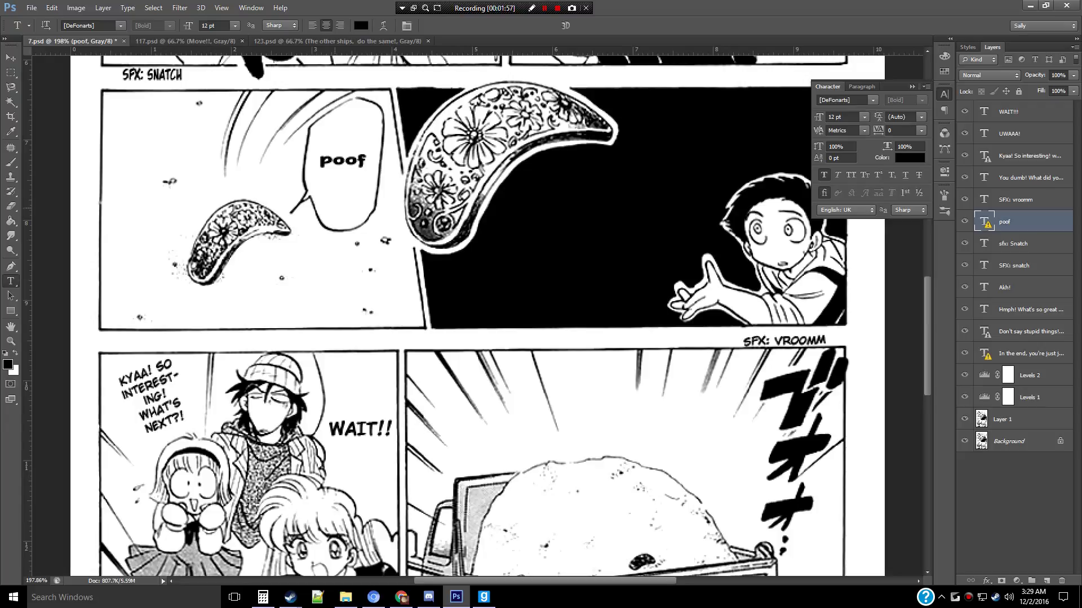
key("ctrl+j")
key("Return")
left_click(344, 161)
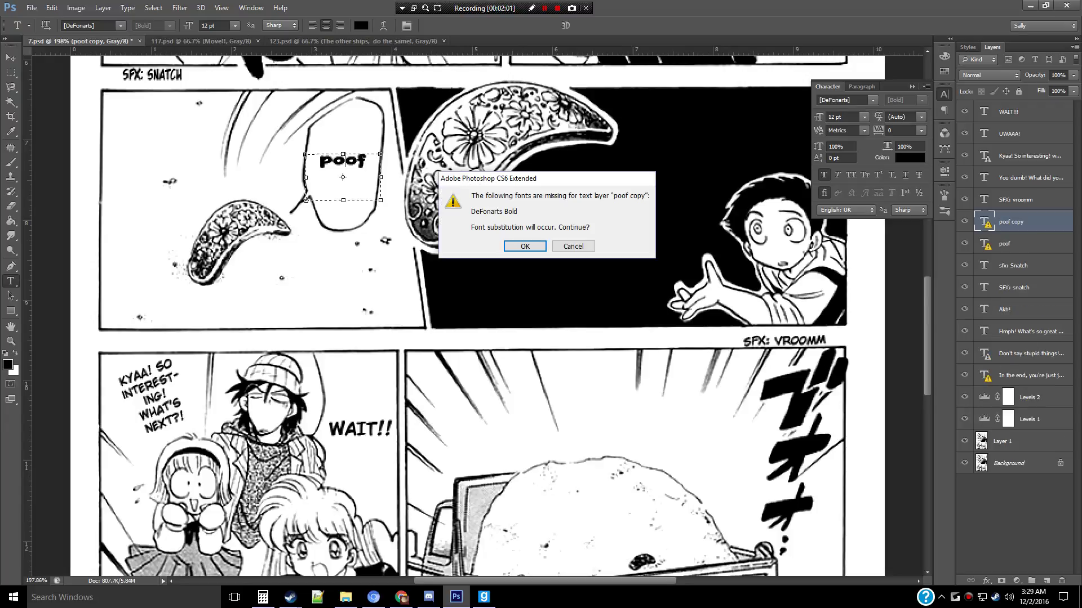
key("Return")
key("ctrl+a")
left_click(280, 24)
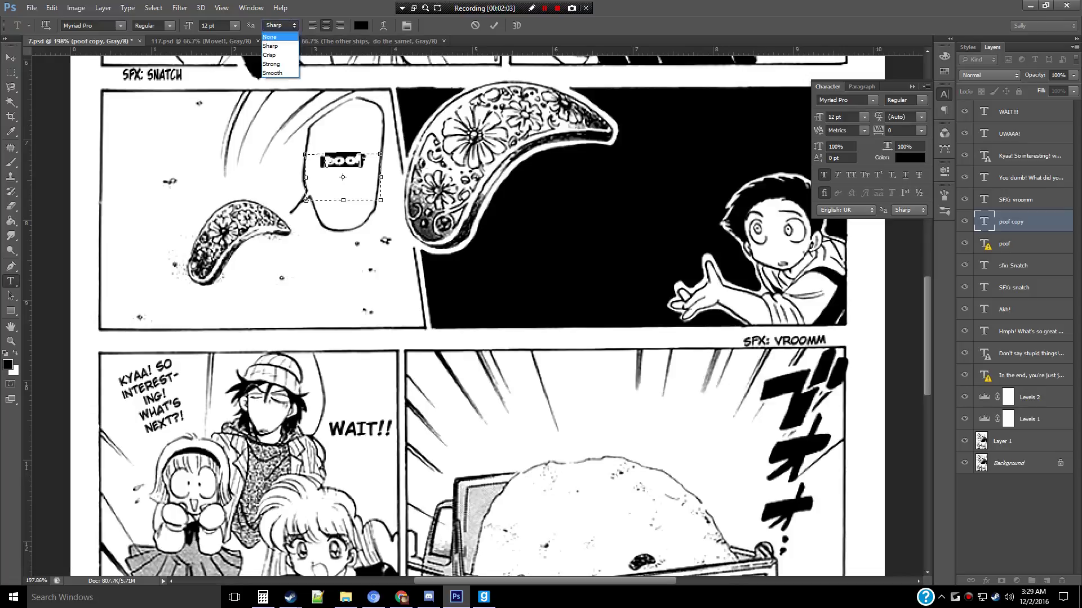
left_click(279, 74)
key("ctrl+Return")
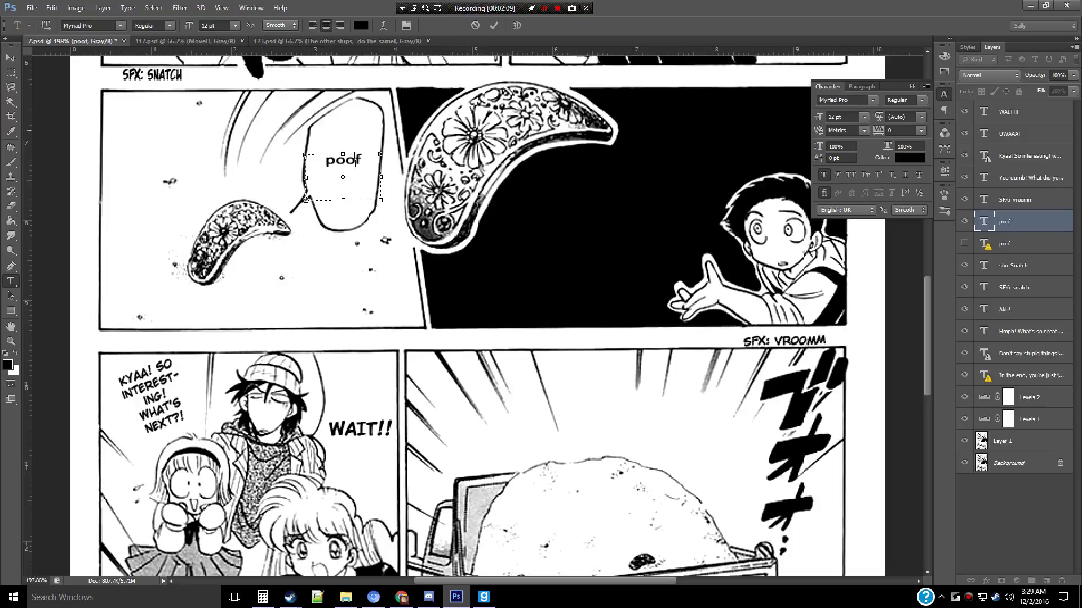
Step: Hide the revised poof and sfx: Snatch layers and show the original poof layer
key("v")
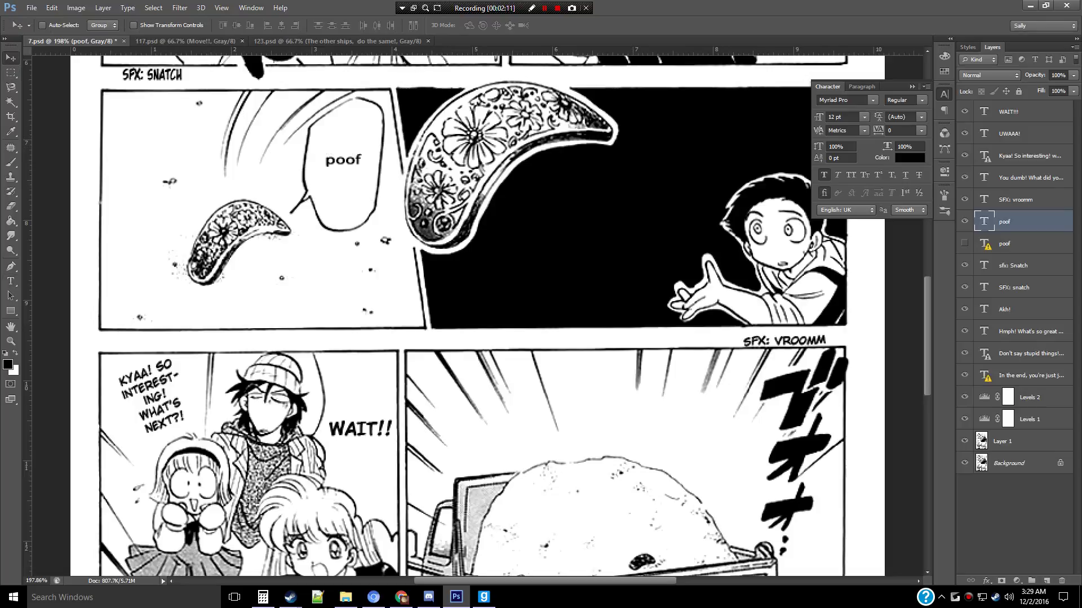
left_click(964, 221)
left_click(965, 243)
left_click(965, 265)
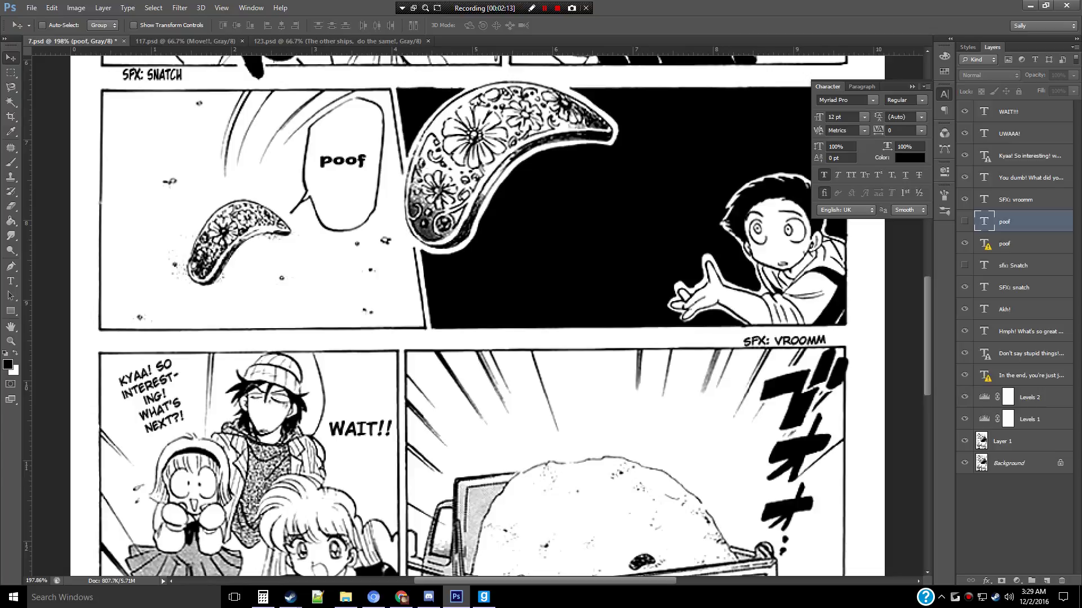
Step: Zoom out to the top panels and convert the page to RGB Color without flattening
key("z")
left_click(361, 470, "alt")
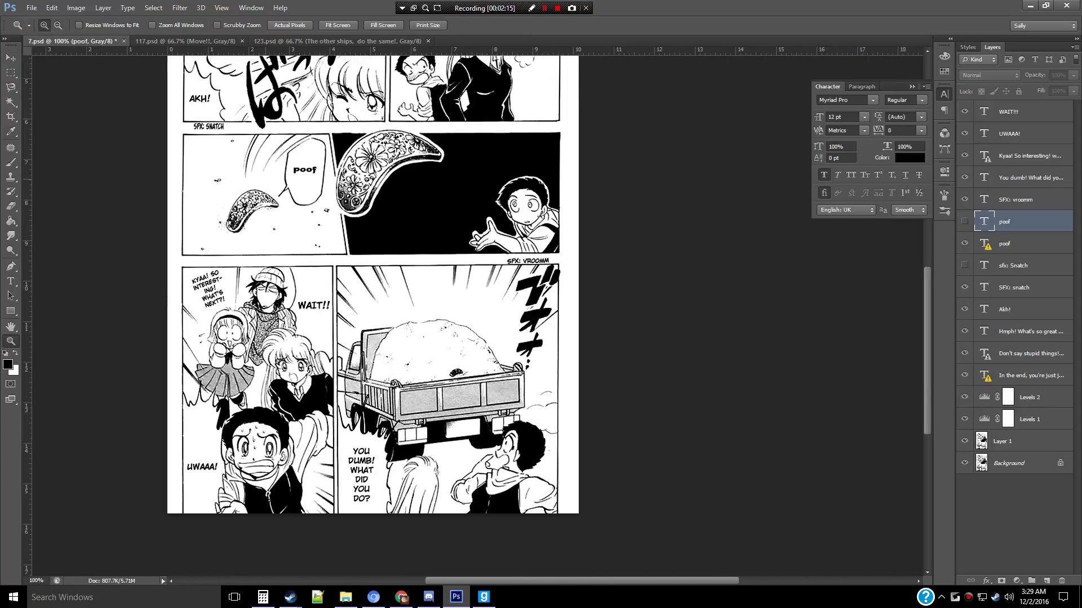
left_click_drag(362, 470, 362, 541)
left_click(77, 8)
mouse_move(83, 20)
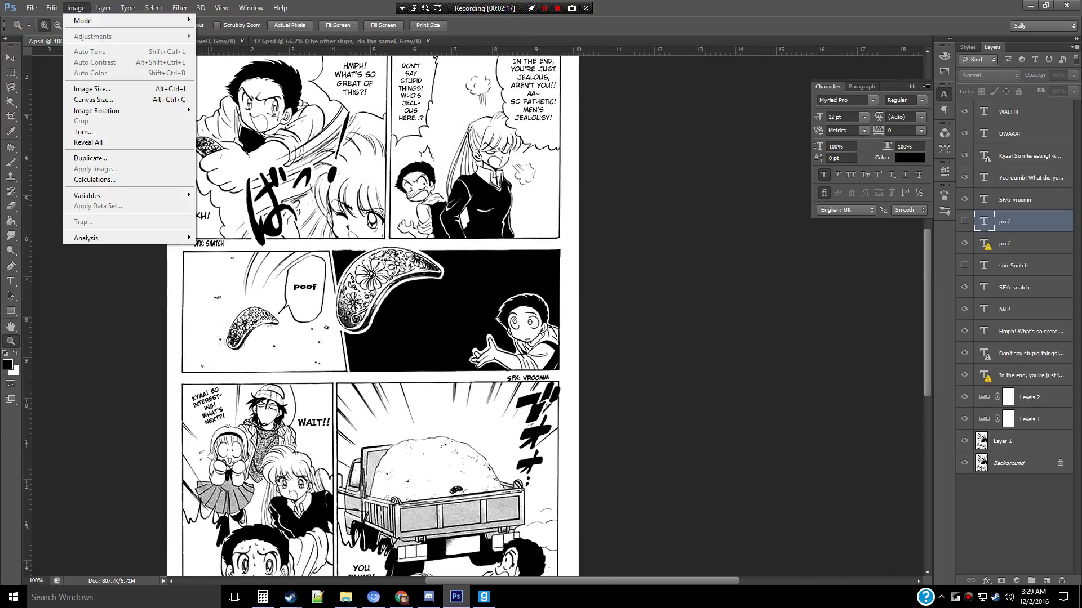
left_click(220, 63)
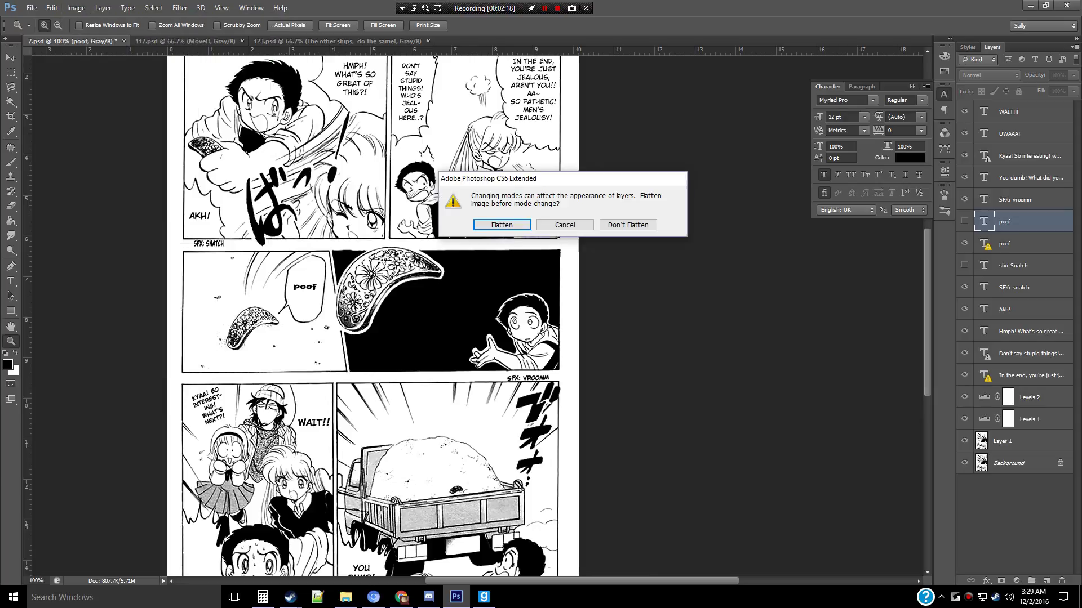
left_click(628, 225)
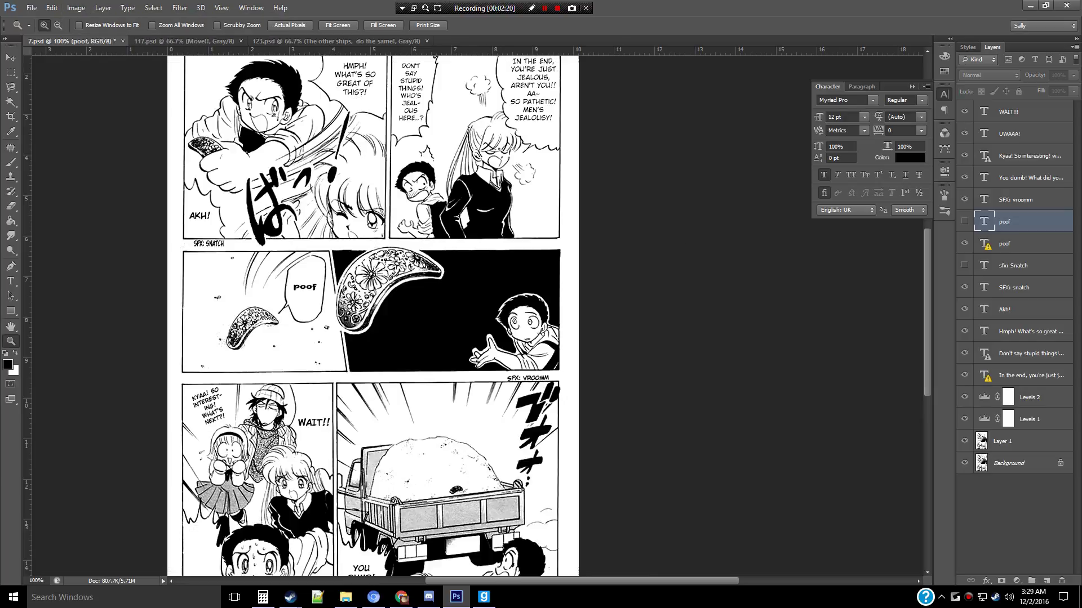
left_click(313, 422)
Step: Add an empty layer on top and set the foreground colour to red (R 255)
key("ctrl+shift+alt+n")
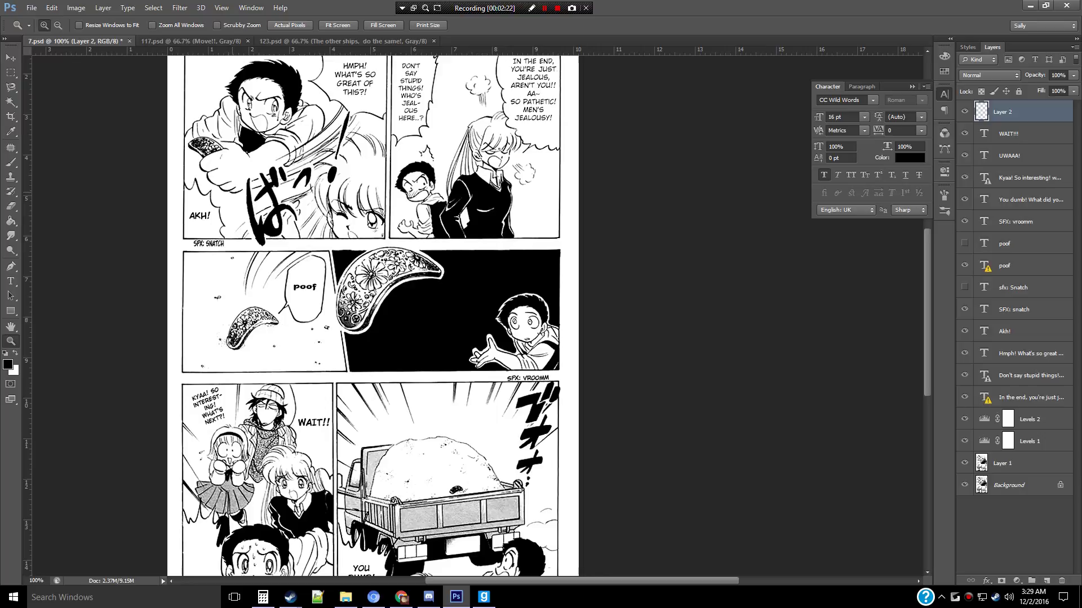
left_click(375, 279)
key("i")
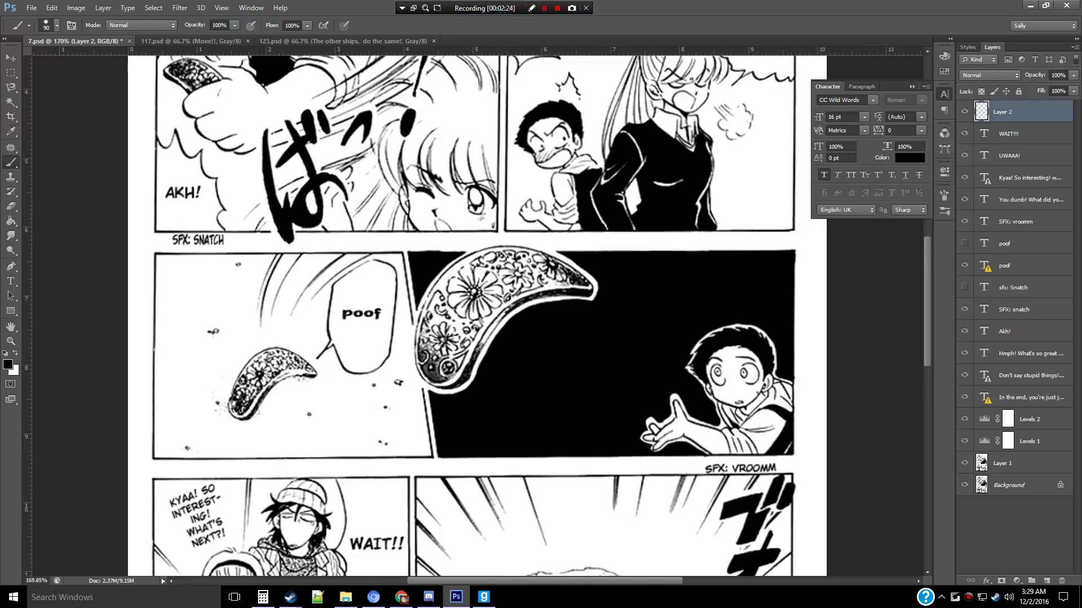
left_click(8, 364)
type("255")
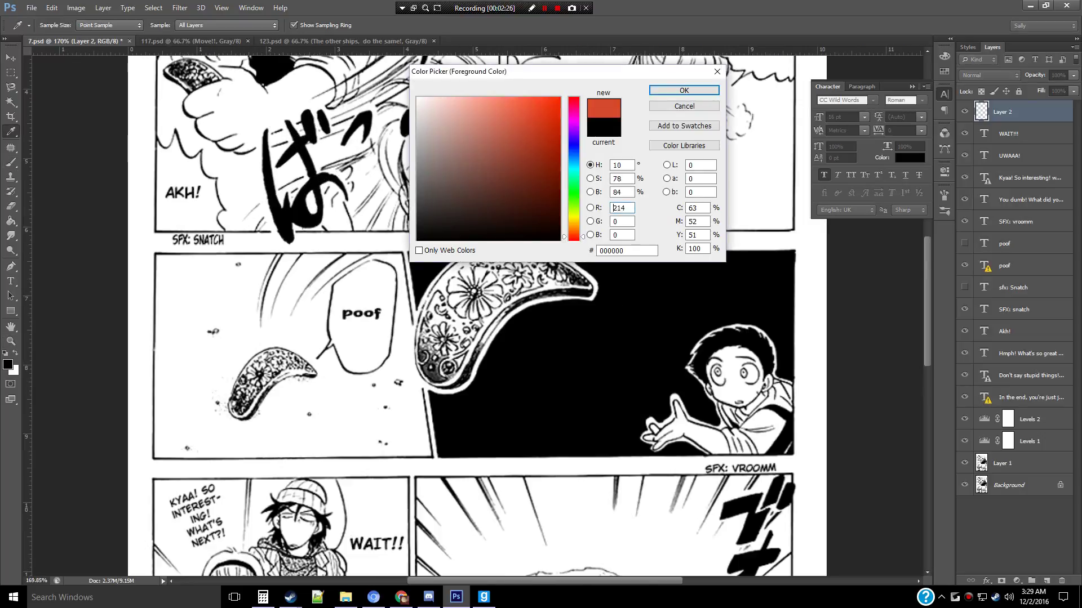
left_click(684, 91)
key("b")
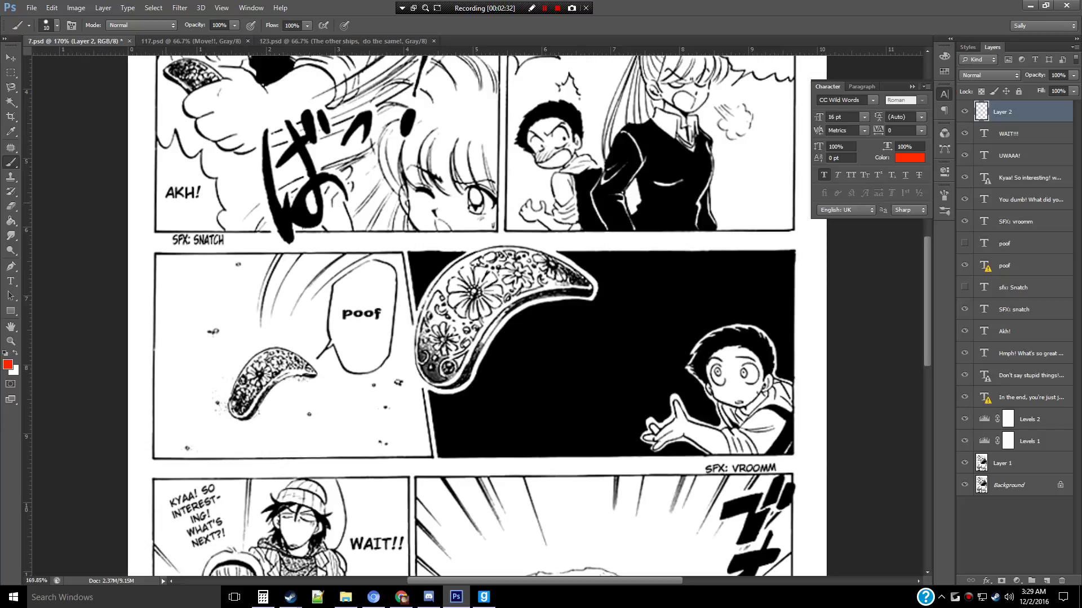
Step: Paint a red circle around SFX: SNATCH and return to the top drawing layer
left_click_drag(233, 219, 228, 216)
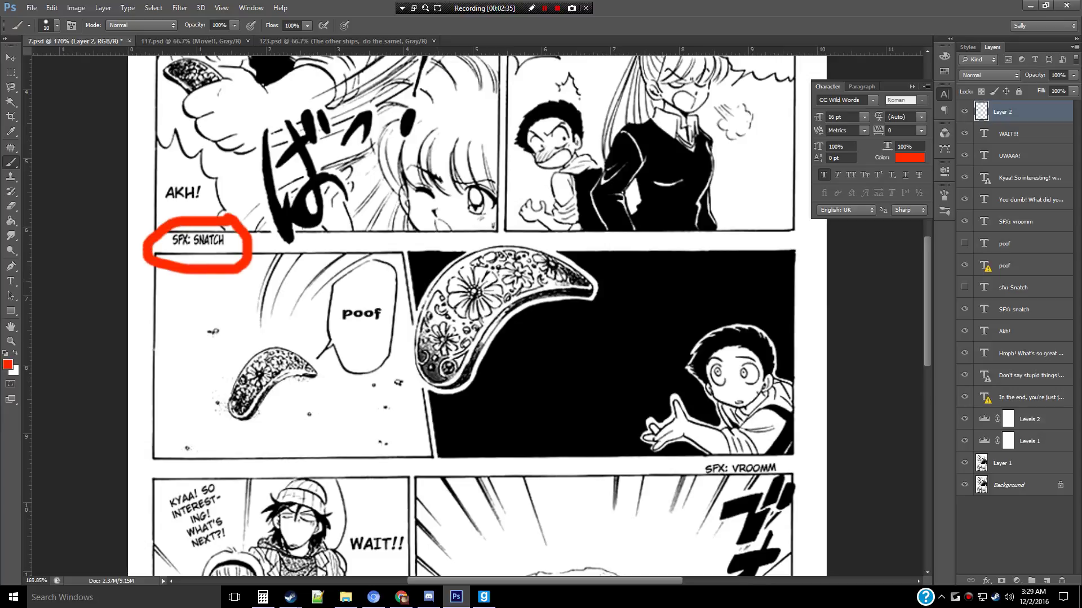
left_click_drag(373, 288, 389, 306)
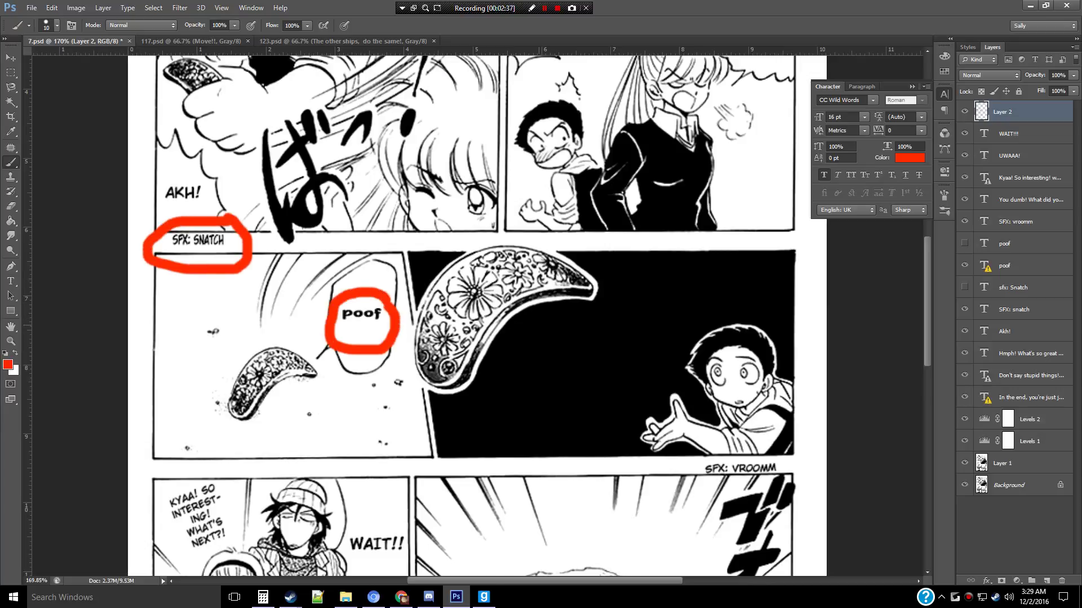
scroll(390, 306, "down", 2)
scroll(478, 315, "down", 2)
scroll(473, 315, "down", 2)
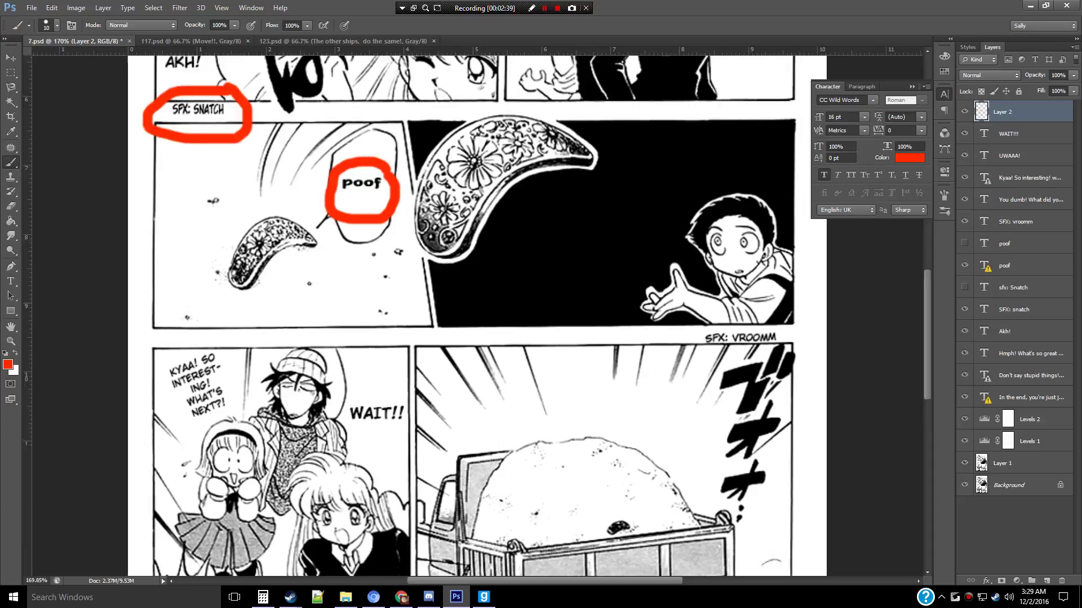
scroll(474, 315, "down", 6)
left_click(1019, 221)
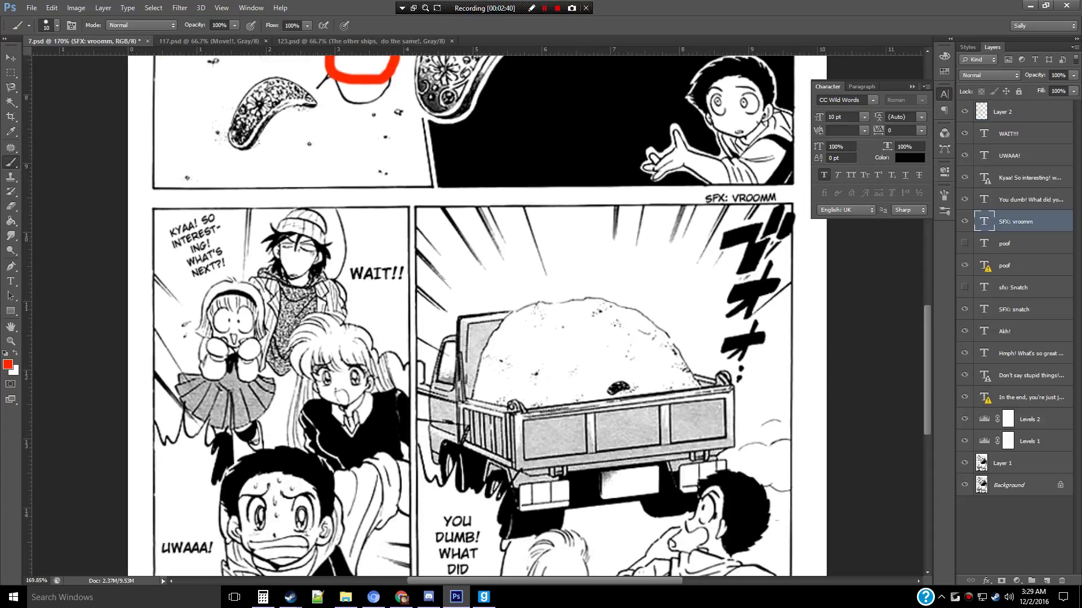
key("t")
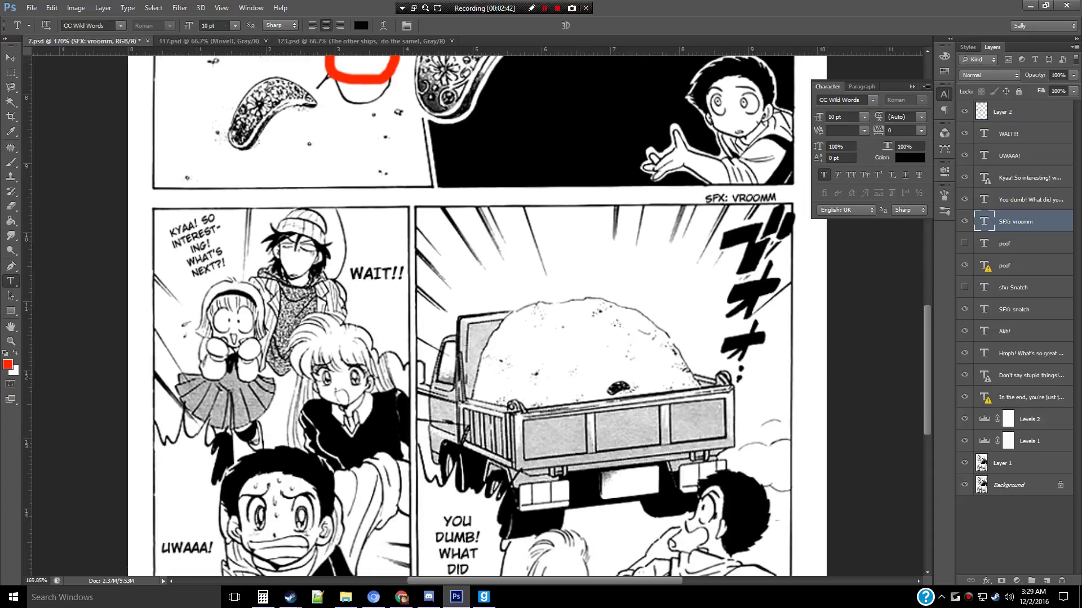
key("alt+shift+bracketright")
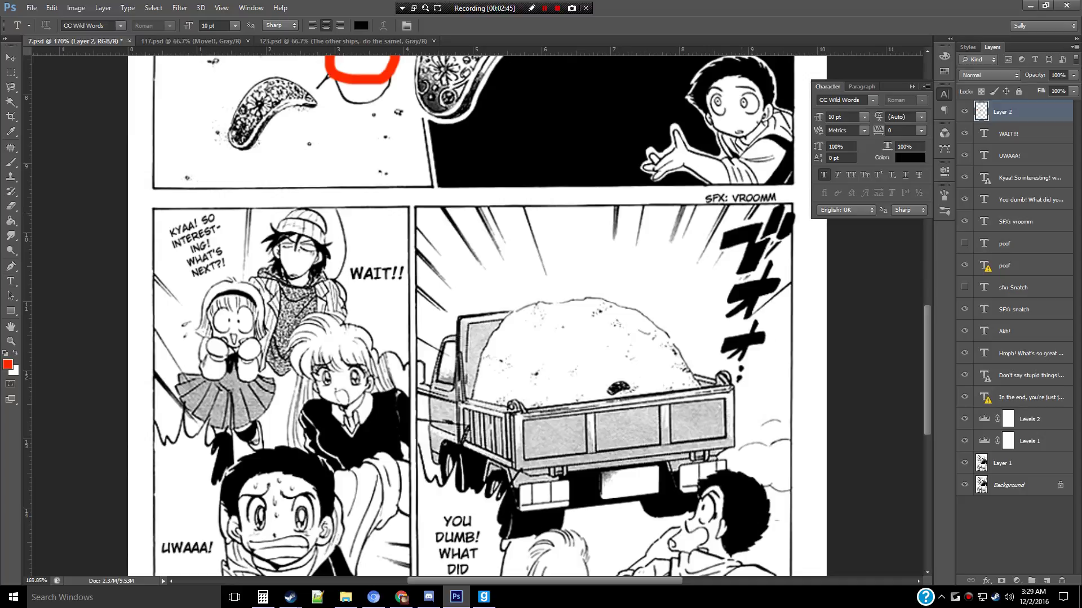
key("b")
Step: Paint red strokes circling the SFX: VROOMM caption beside the truck panel
mouse_move(788, 184)
left_mouse_down()
mouse_move(691, 172)
mouse_move(790, 218)
mouse_move(803, 176)
left_mouse_up()
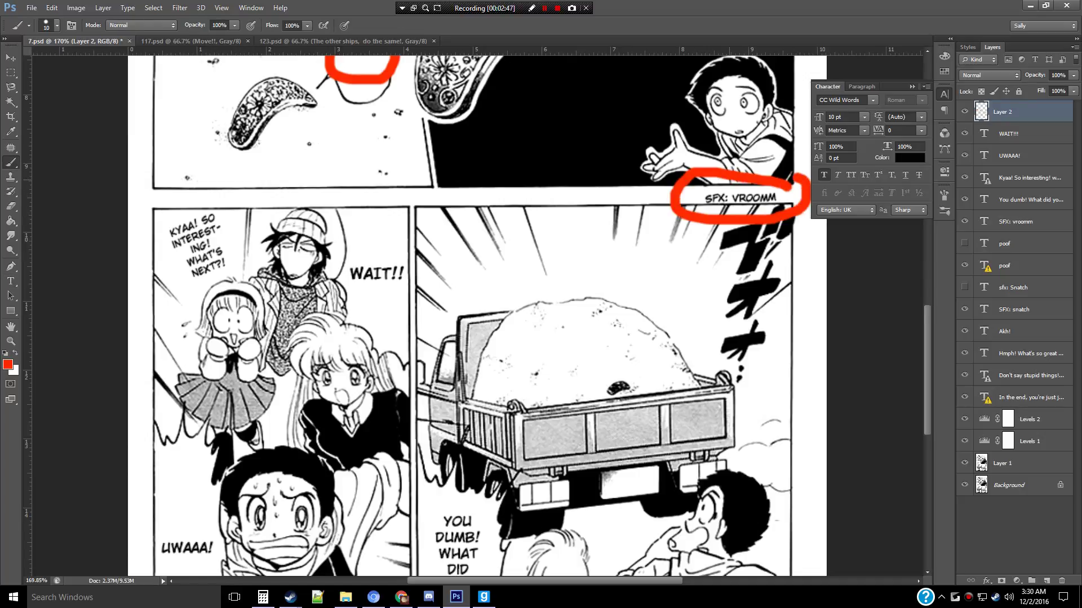
left_click(1019, 221)
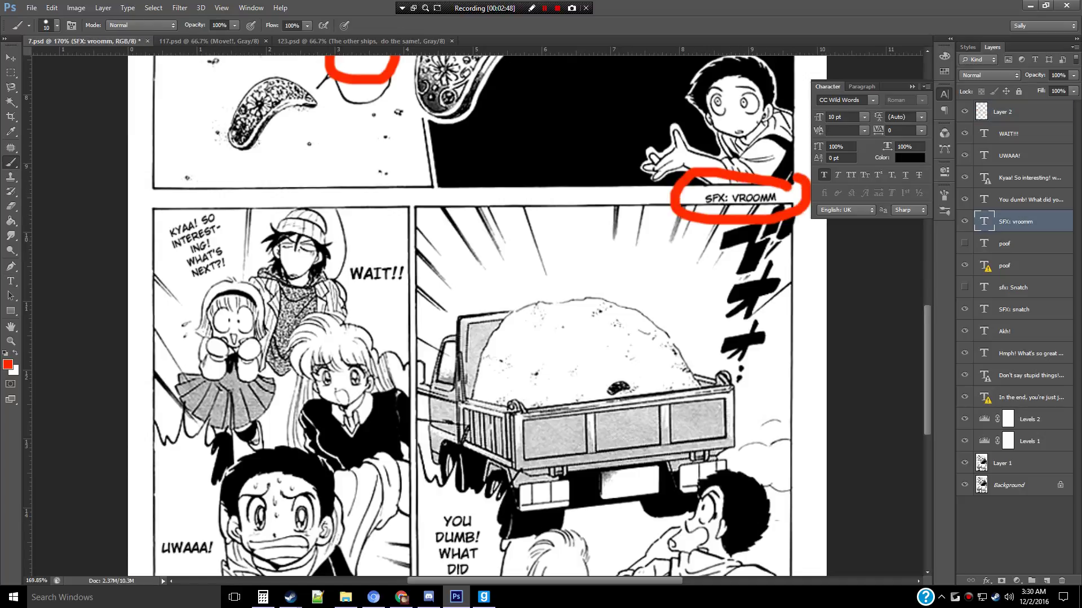
key("t")
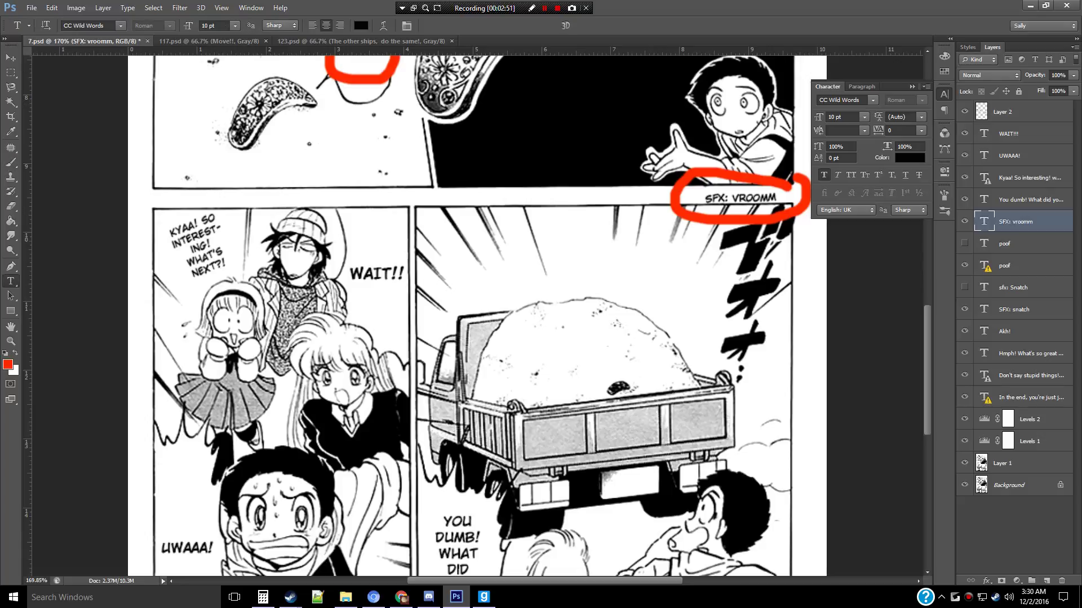
scroll(477, 316, "down", 2)
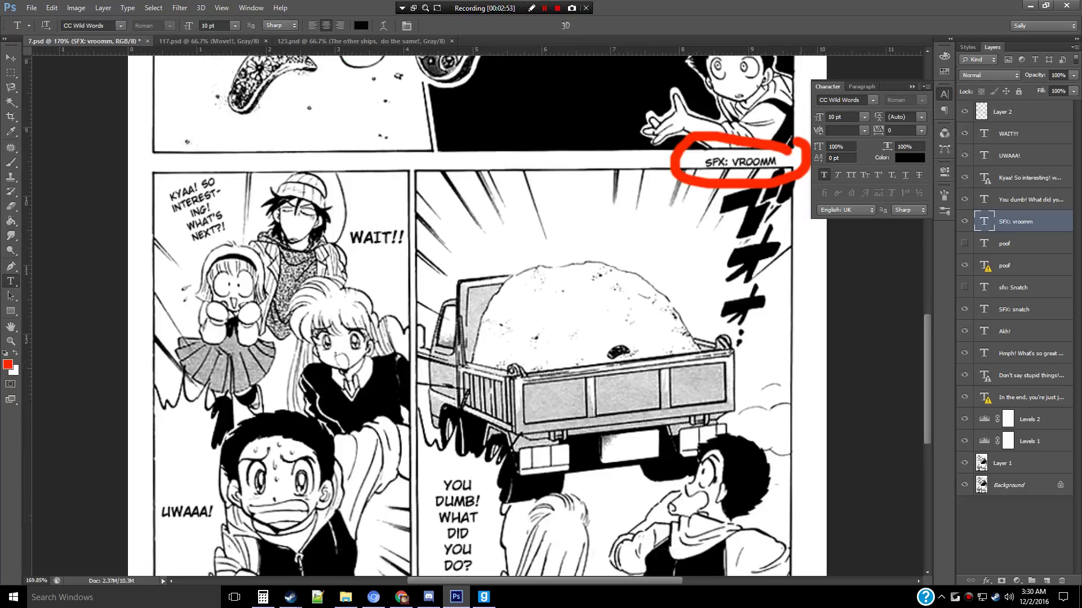
scroll(477, 315, "down", 2)
scroll(477, 315, "down", 2)
key("b")
left_click_drag(761, 298, 780, 295)
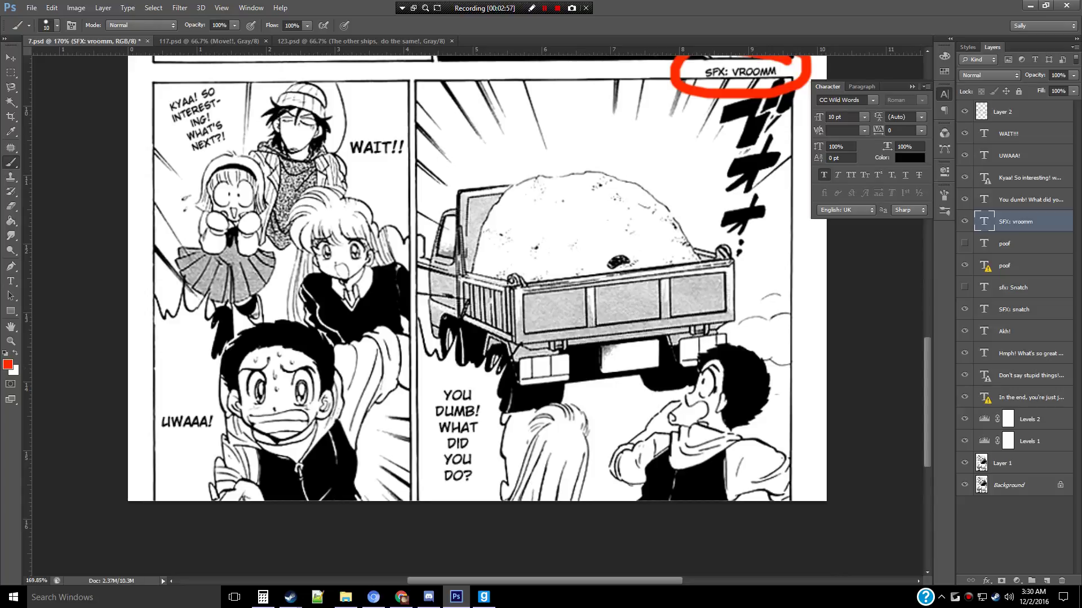
scroll(477, 316, "up", 5)
scroll(477, 315, "up", 5)
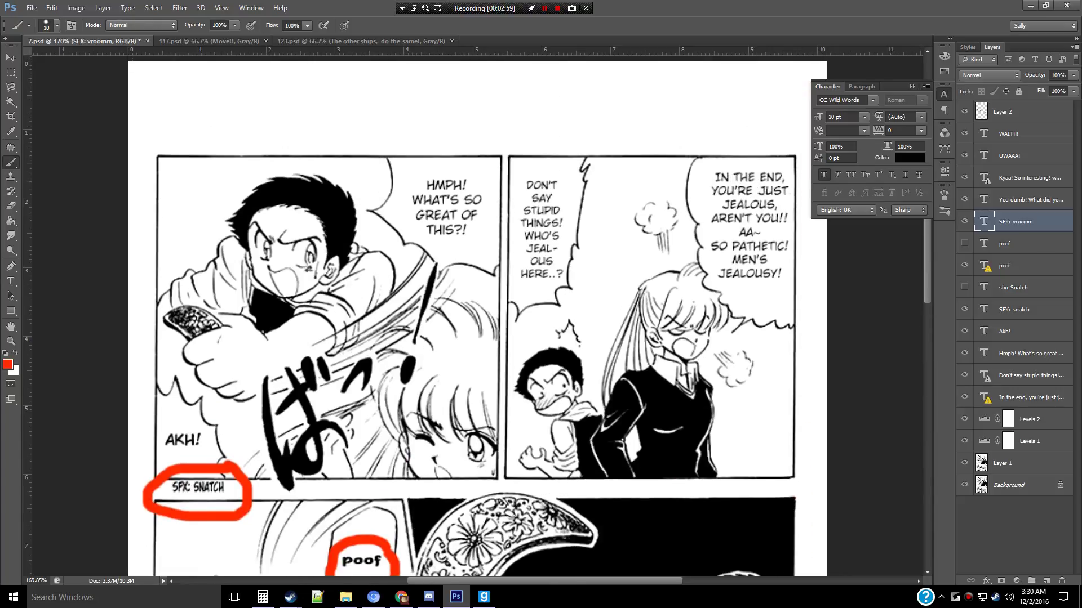
scroll(477, 316, "down", 10)
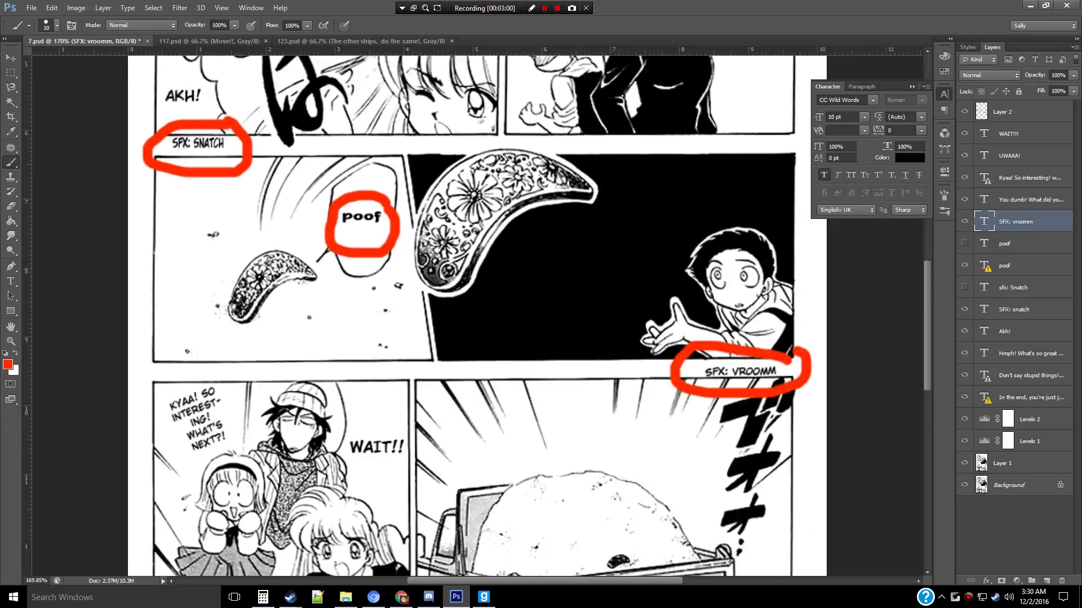
scroll(478, 315, "up", 1)
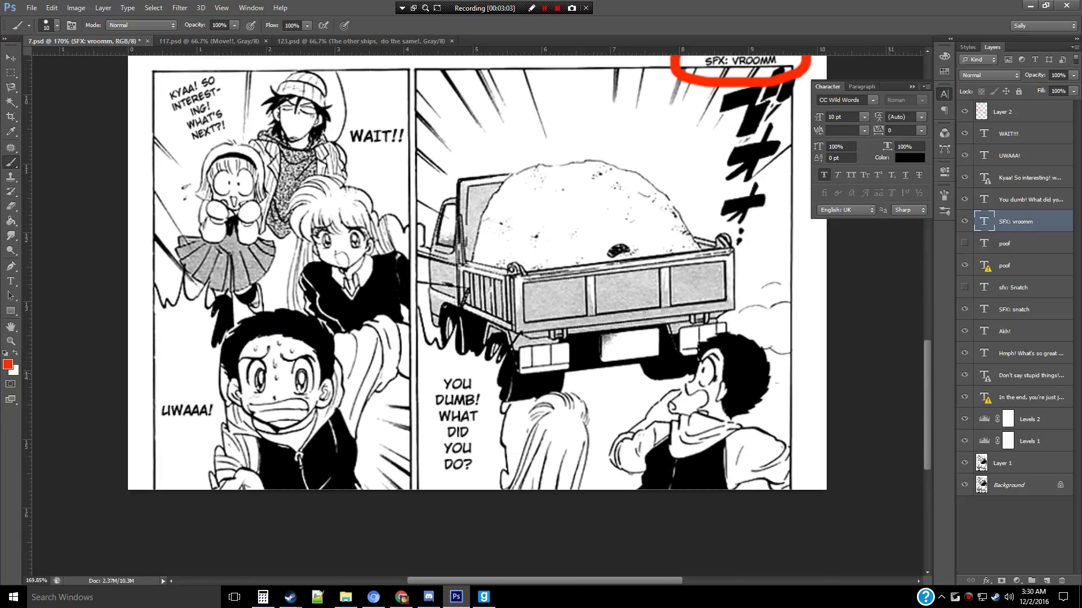
scroll(478, 315, "up", 2)
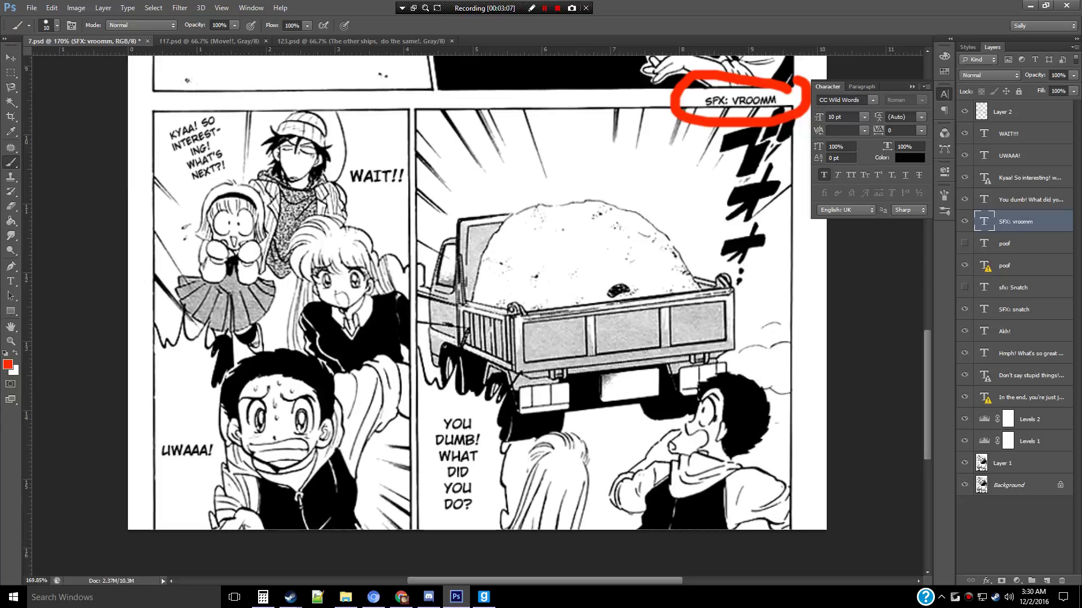
Step: Leave the You dumb! text unchanged and circle the KYAA! bubble in red on Layer 2
key("t")
left_click(457, 467)
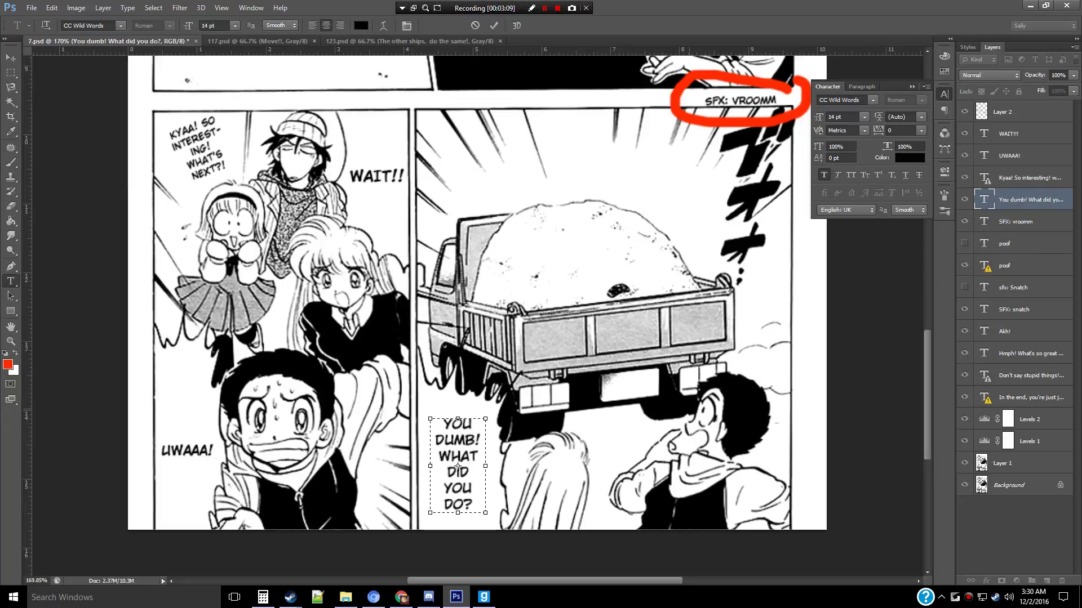
key("Escape")
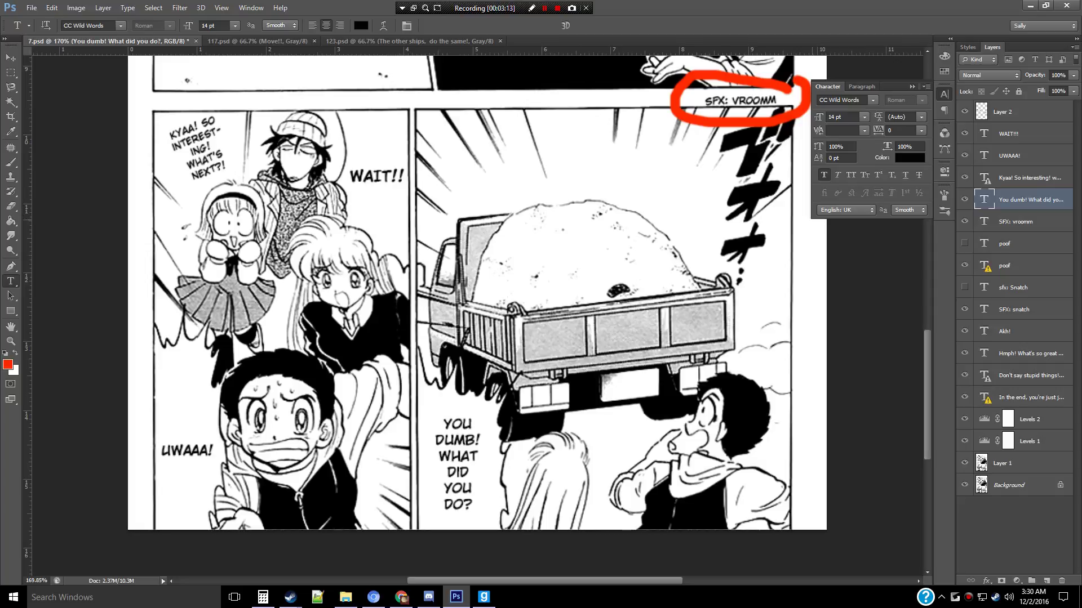
key("alt+bracketright")
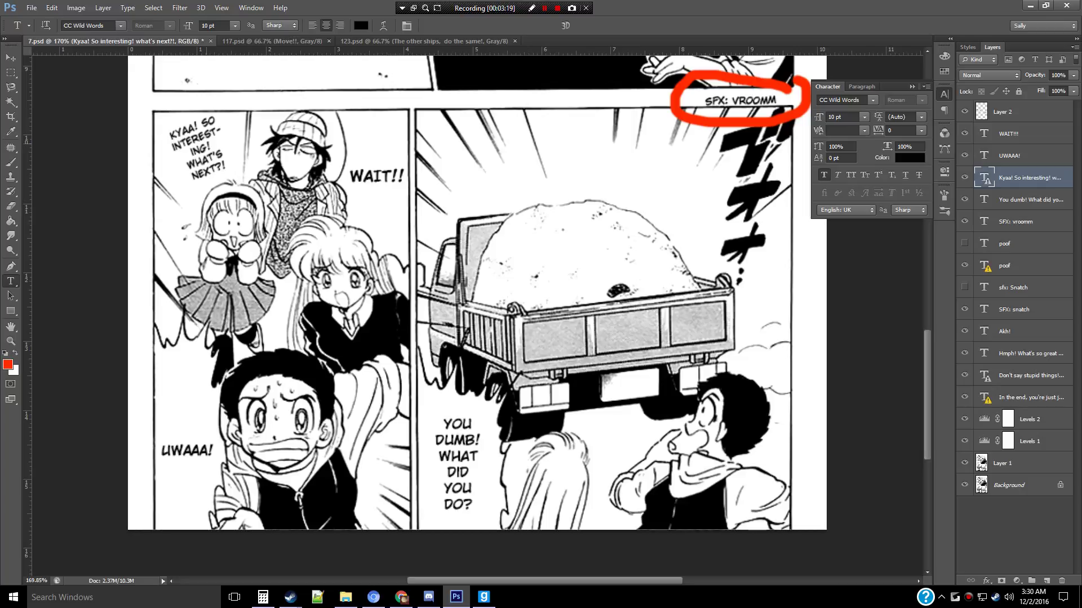
key("b")
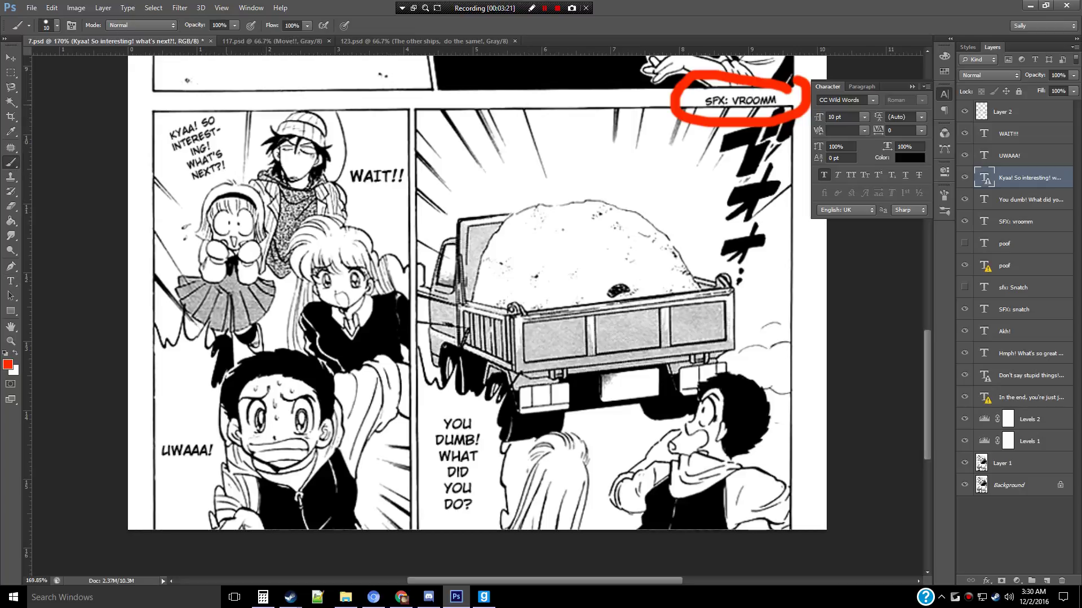
key("alt+period")
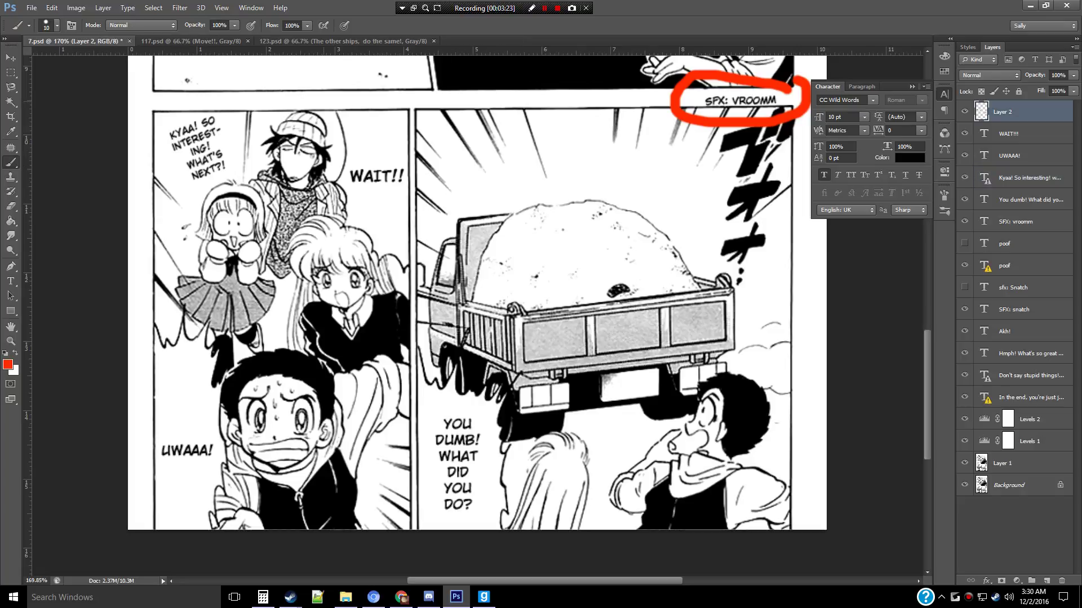
mouse_move(245, 100)
left_mouse_down()
mouse_move(206, 97)
mouse_move(189, 201)
mouse_move(250, 118)
mouse_move(238, 107)
left_mouse_up()
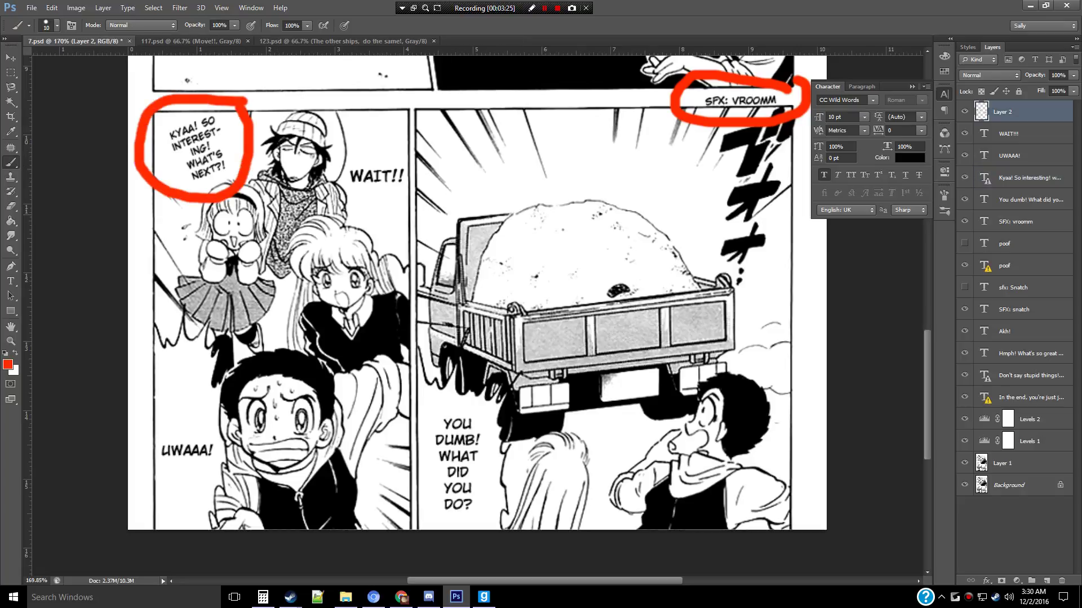
Step: Add a 10 pt Kyaa! dialogue line in the truck panel and move it lower
key("t")
left_click(582, 152)
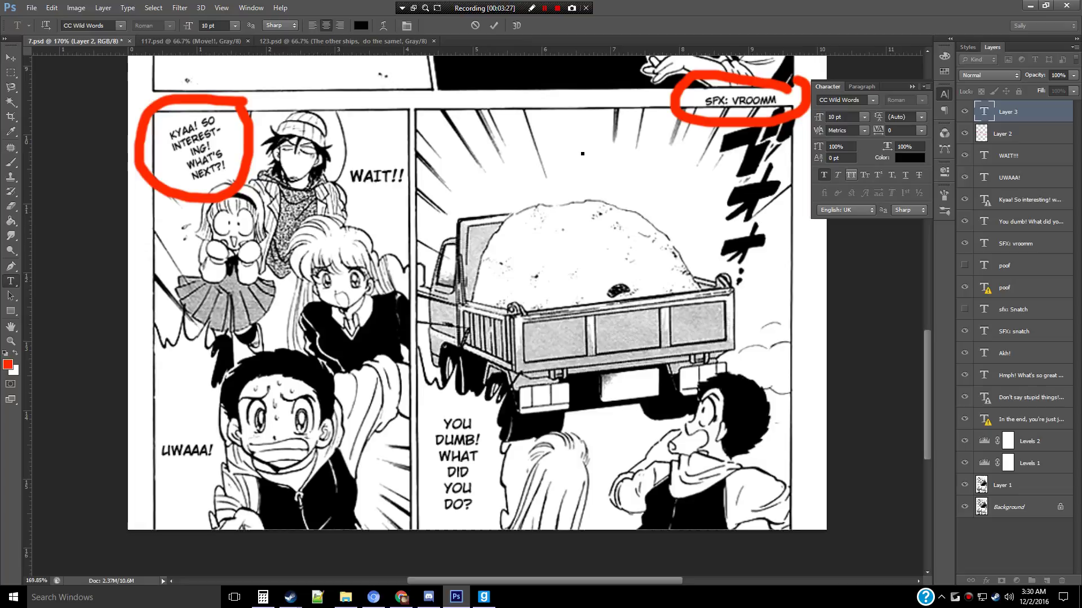
left_click(835, 100)
type("Aubrey")
key("Down")
key("Down")
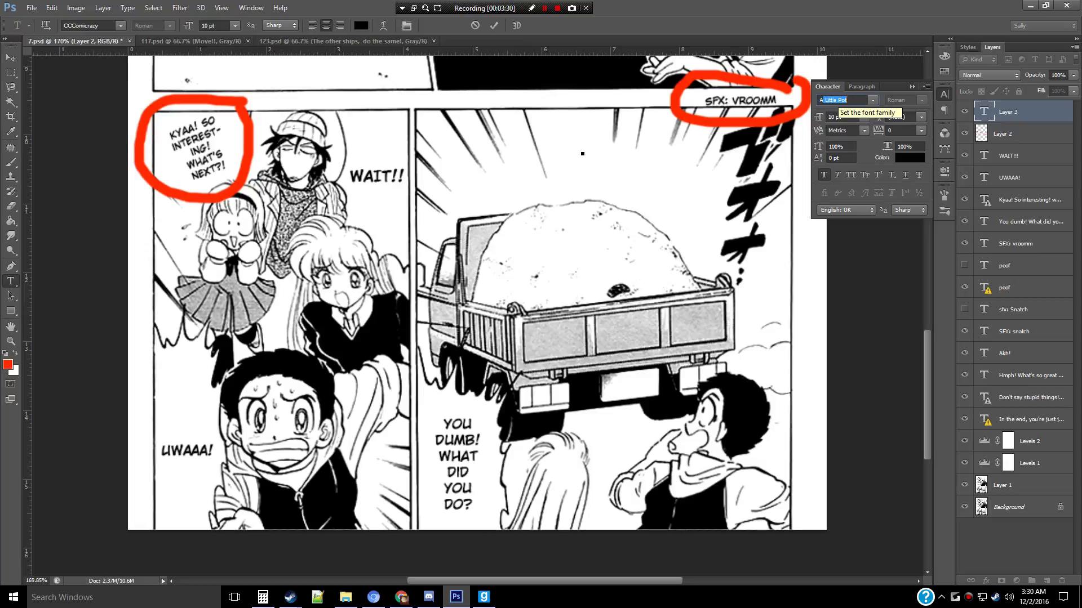
key("Down")
key("Down")
key("Down")
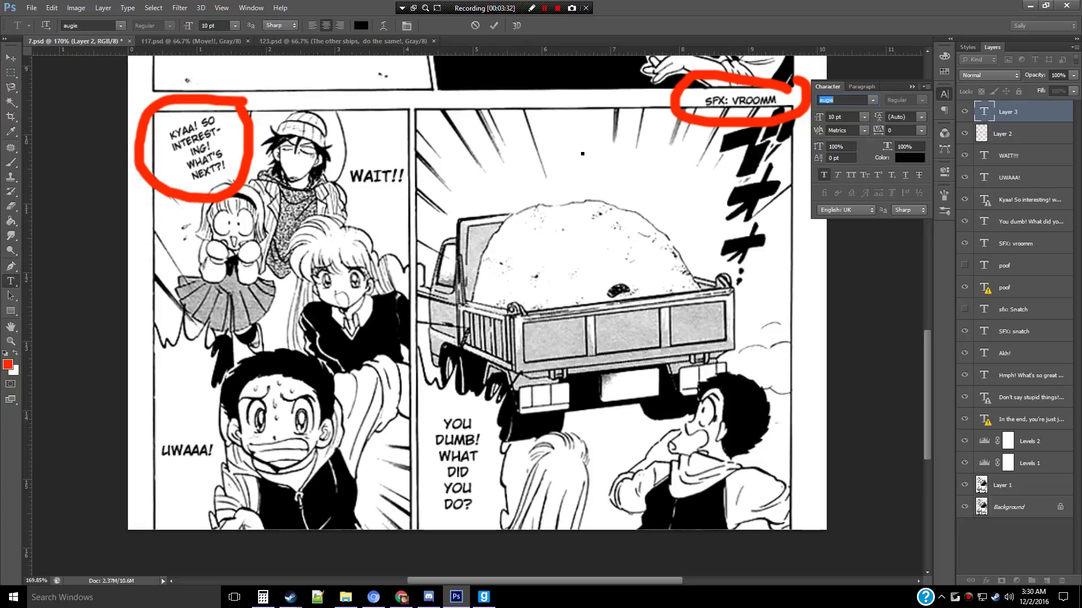
key("Tab")
key("Return")
type("Kyaa")
type("! ")
type("So interest")
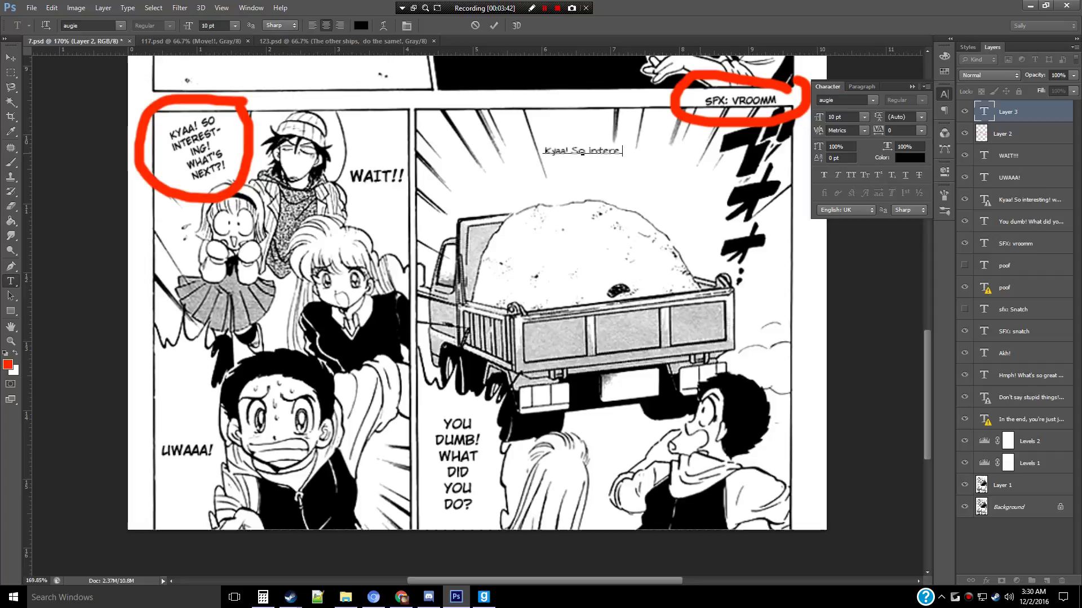
type("ing! What's ")
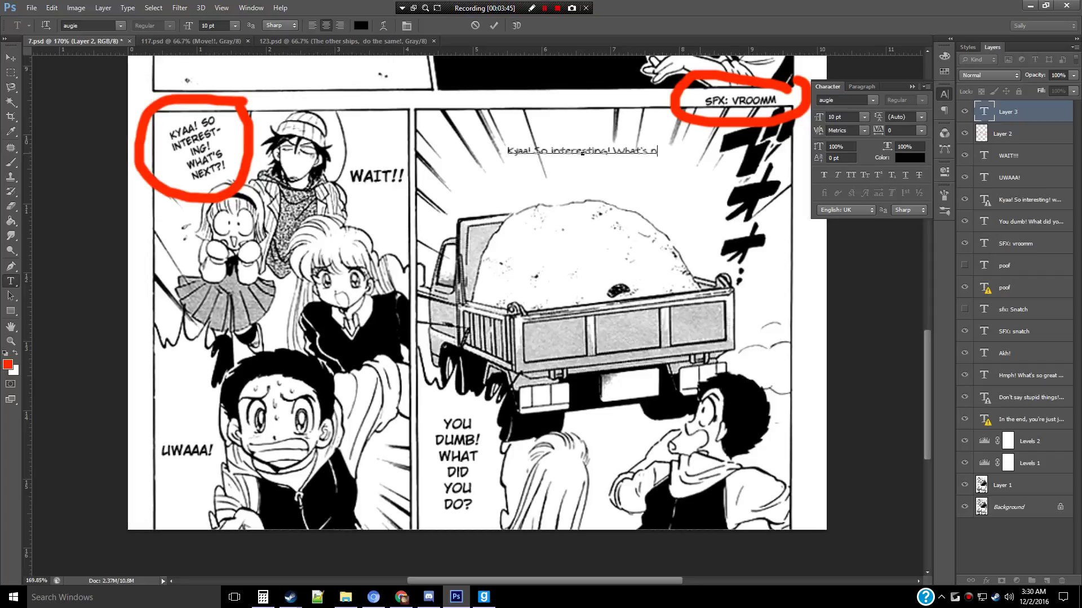
type("next?!")
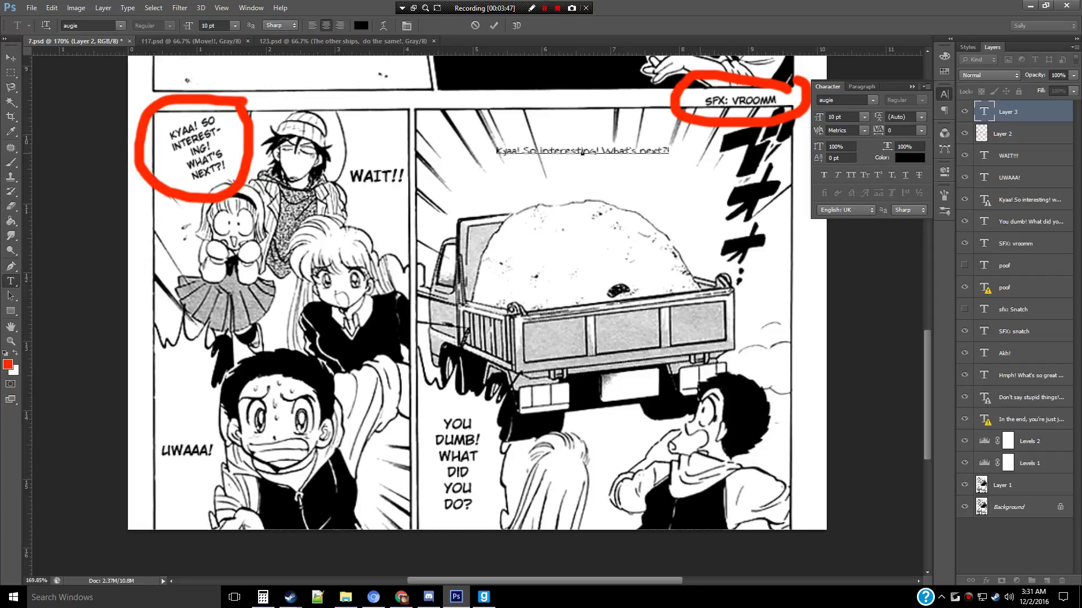
key("ctrl+Return")
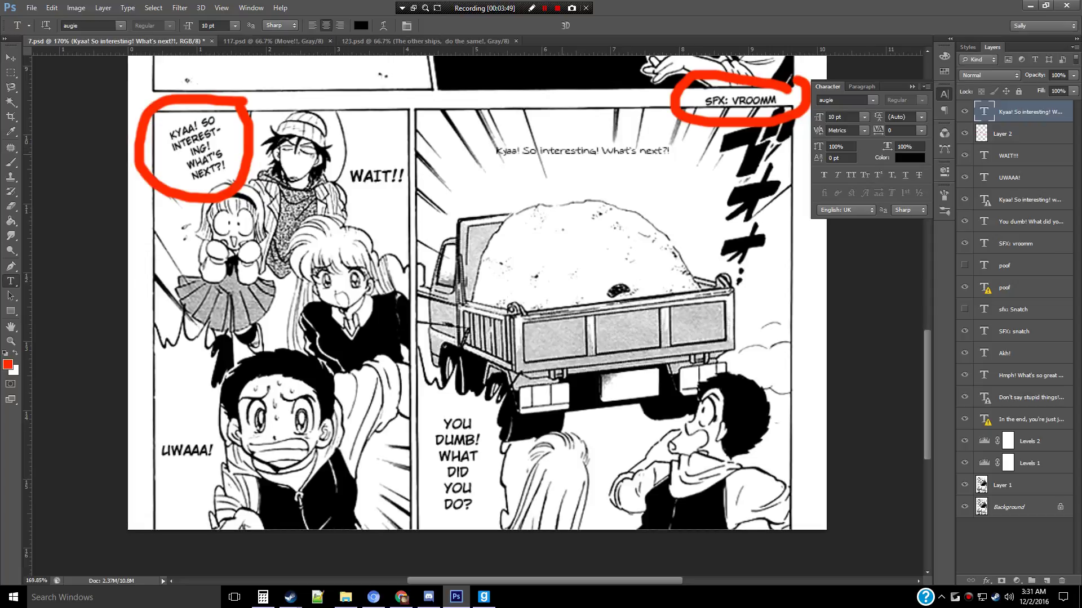
left_click(583, 152)
left_click_drag(584, 153, 586, 194)
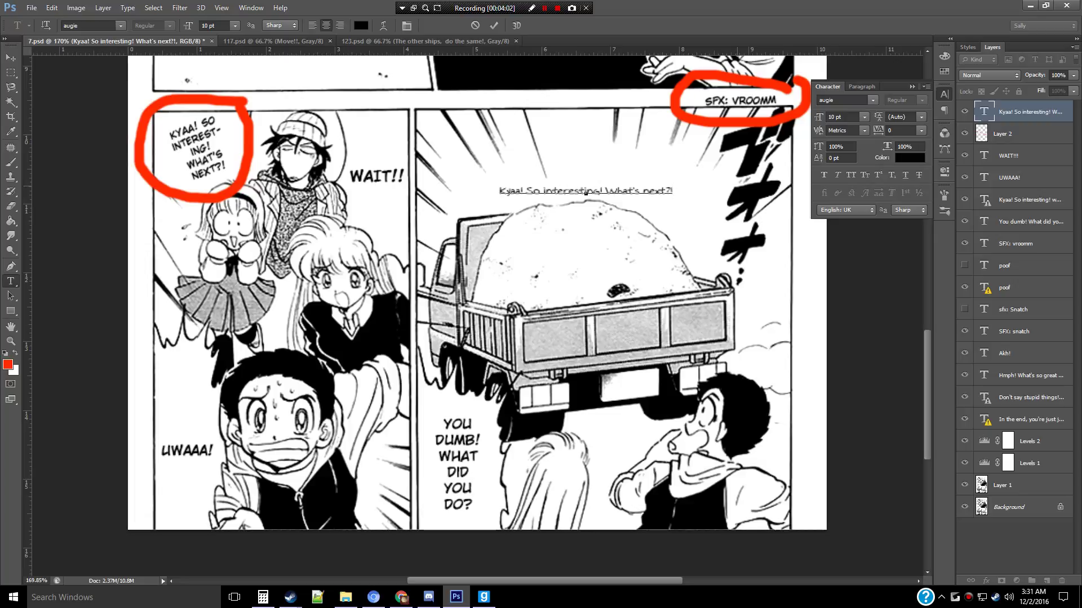
key("ctrl+Return")
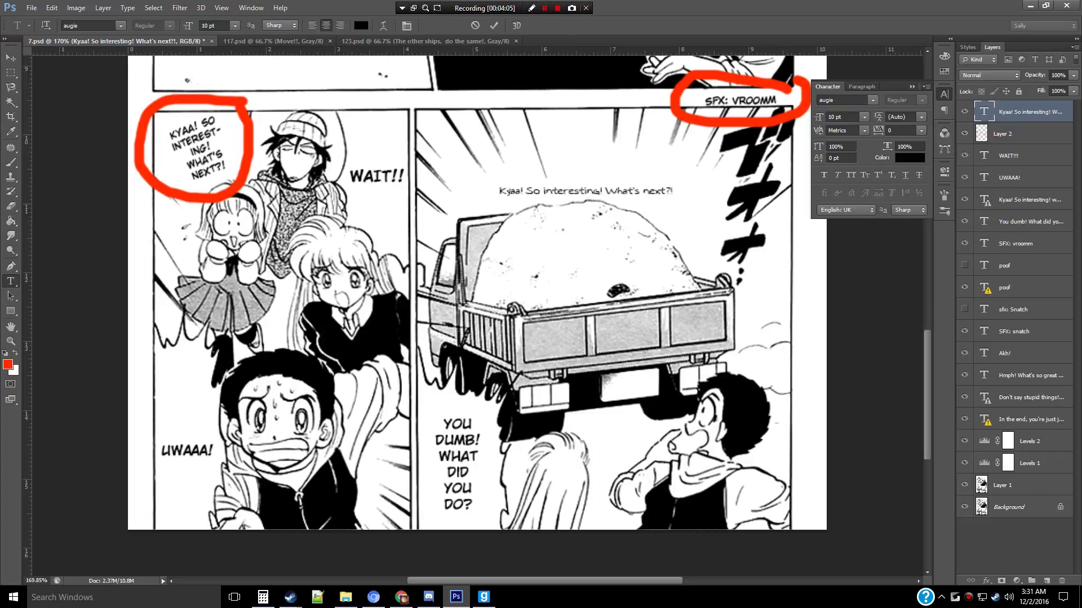
Step: Switch the Kyaa! So interesting! translated line to the Chinacat font
left_click(1006, 134)
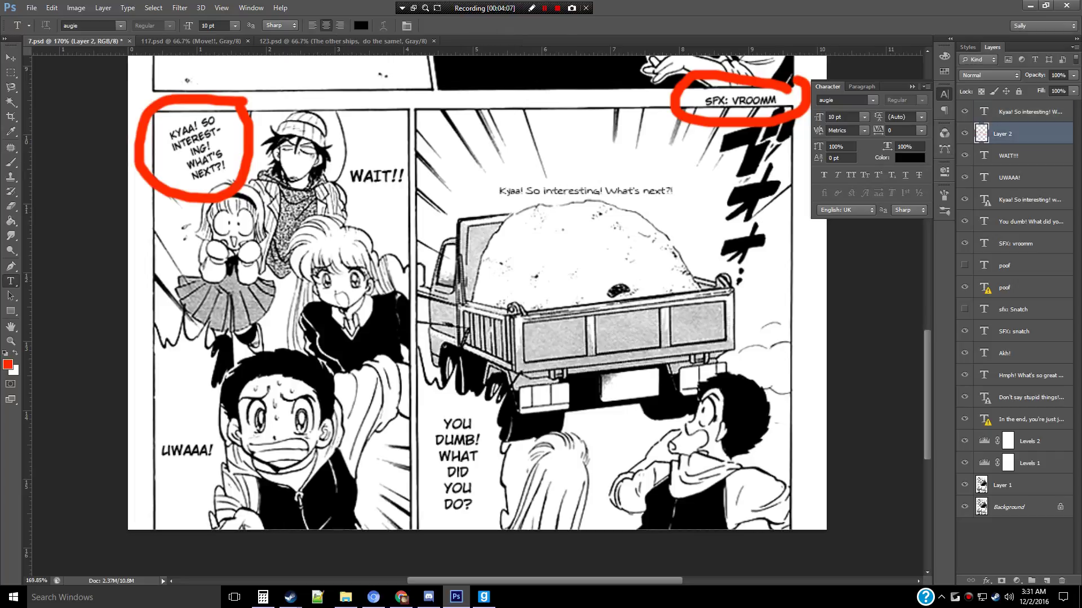
left_click(1027, 112)
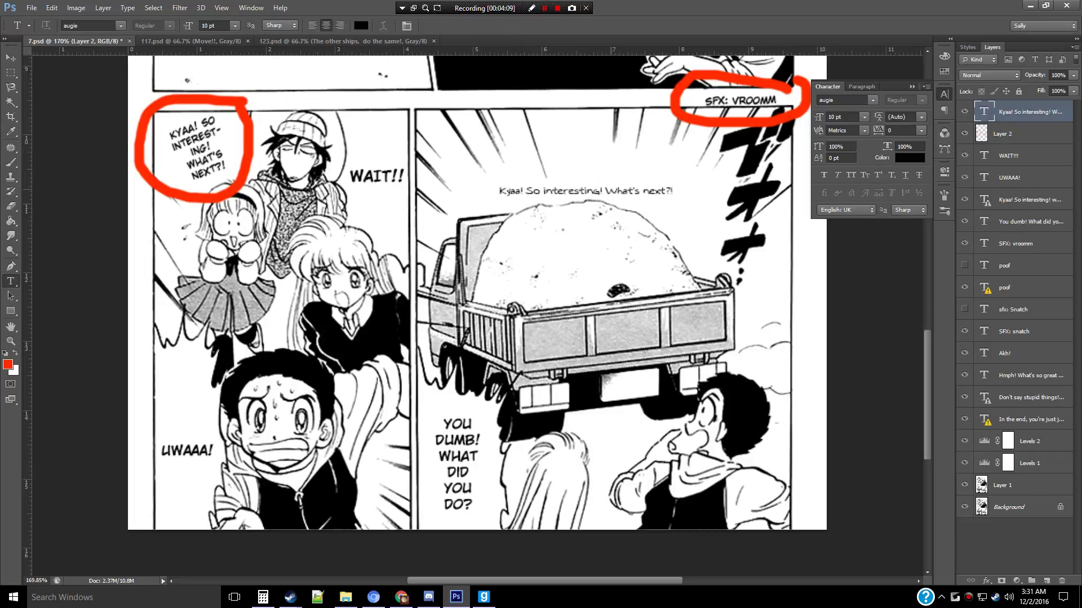
key("ctrl+a")
type("Chinacat")
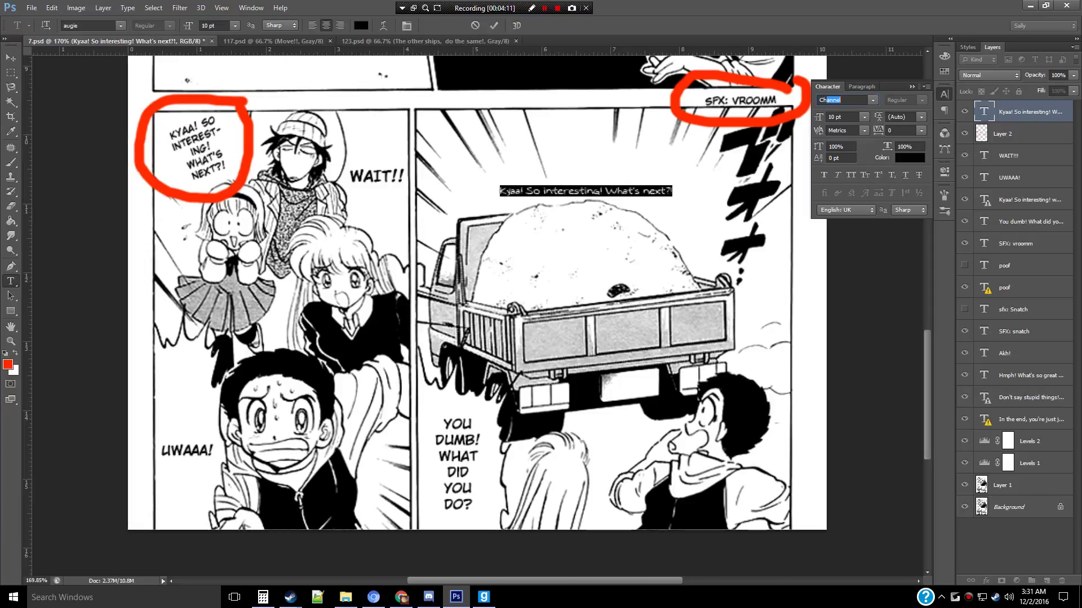
key("Return")
left_click(621, 191)
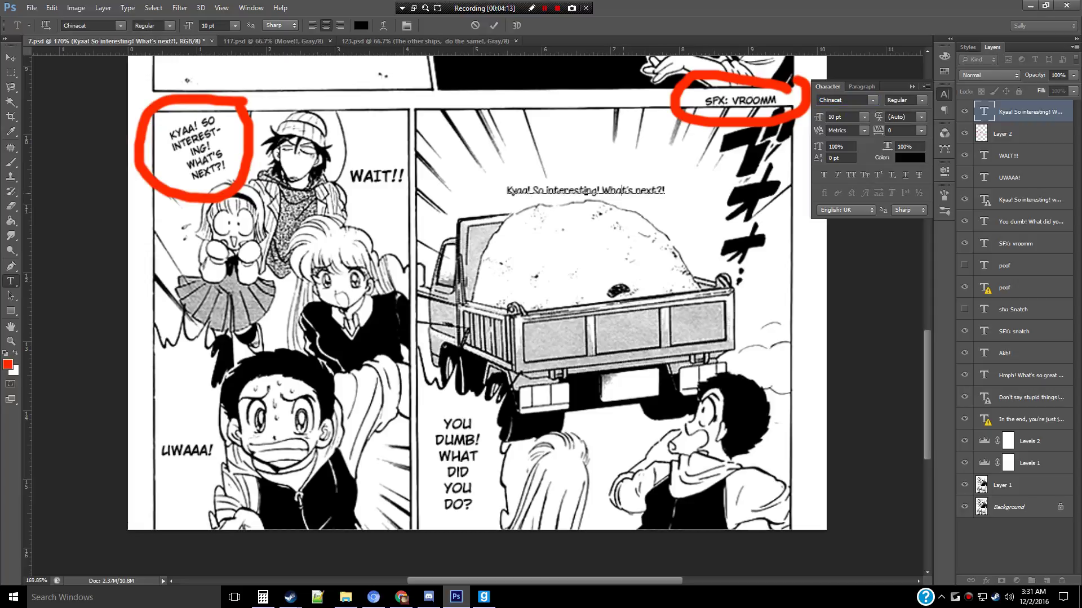
left_click(1014, 133)
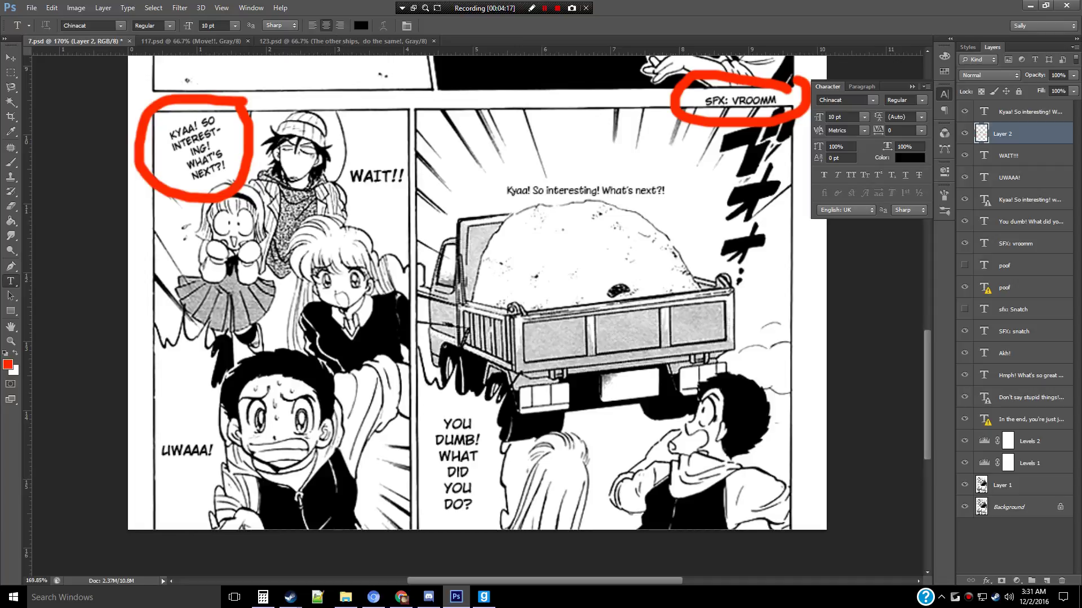
left_click(1023, 199)
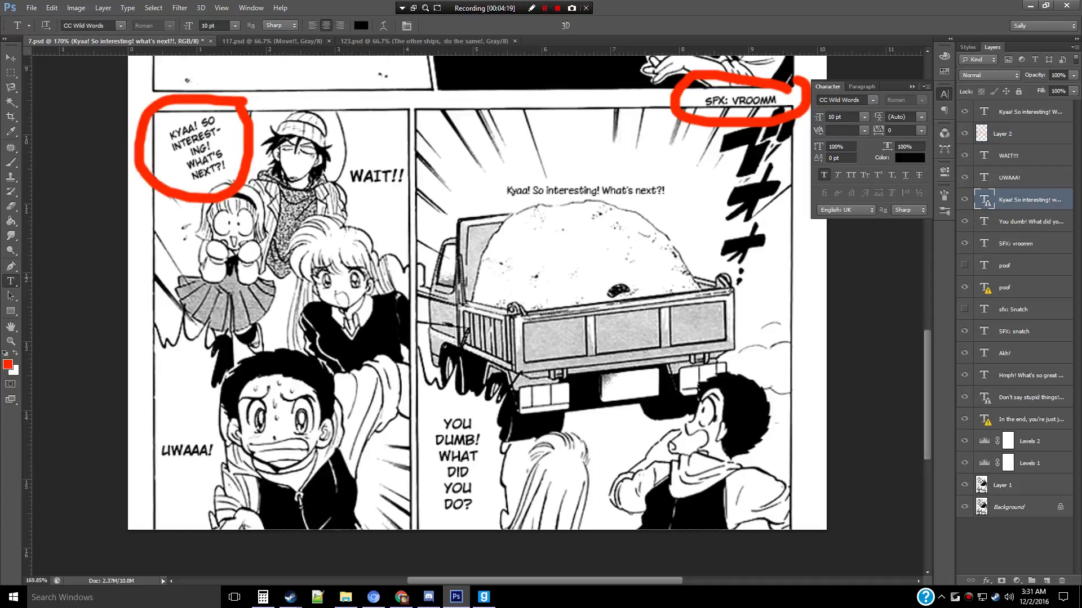
Step: Paint a red circle around the WAIT!! text on Layer 2
left_click(377, 179)
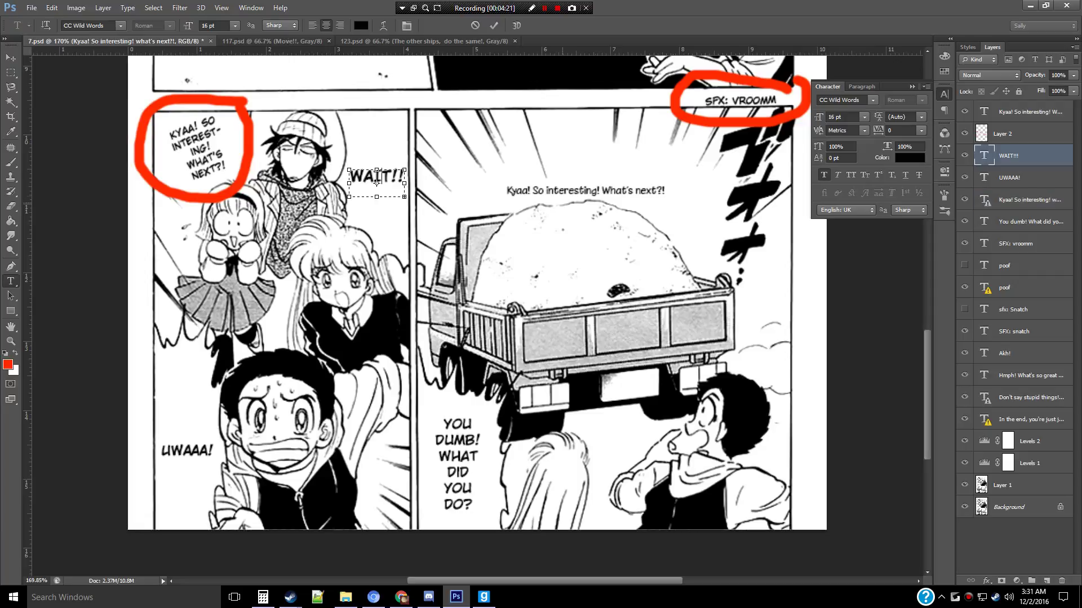
key("Escape")
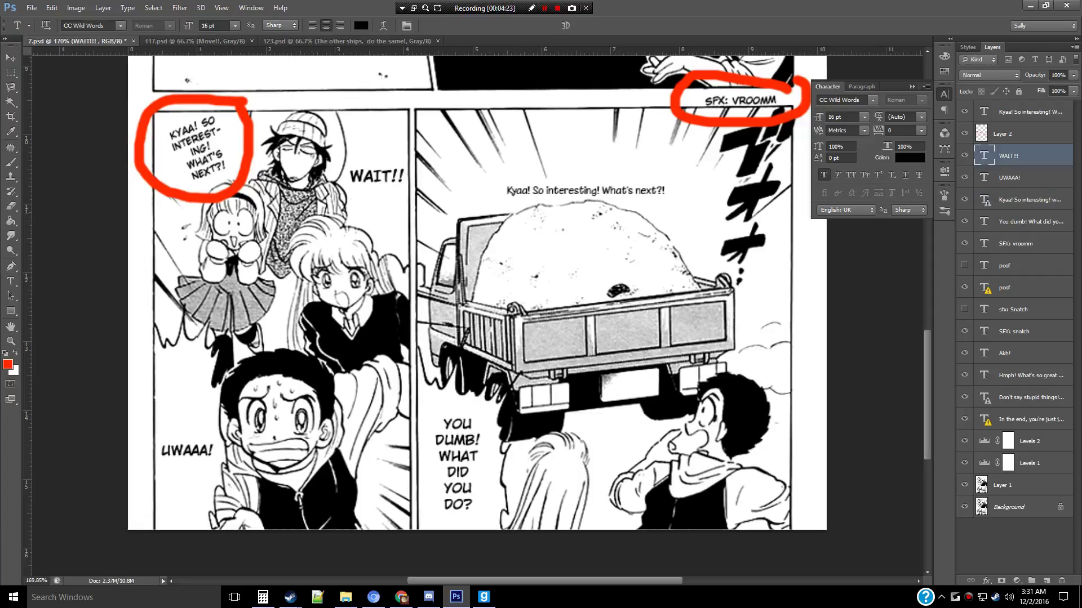
key("b")
key("t")
key("alt+bracketright")
key("b")
mouse_move(402, 146)
left_mouse_down()
mouse_move(338, 198)
mouse_move(420, 160)
mouse_move(391, 145)
left_mouse_up()
Step: View the WAIT!!! layer's anti-aliasing choices, leave them unchanged, and reselect Layer 2
key("t")
key("alt+bracketleft")
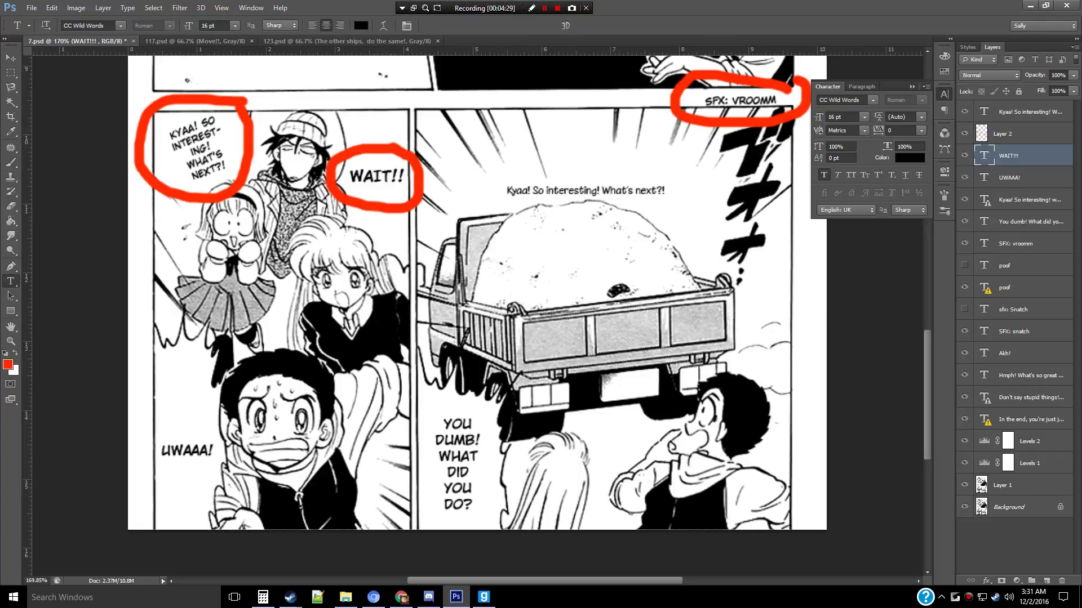
left_click(281, 25)
key("Escape")
key("alt+bracketright")
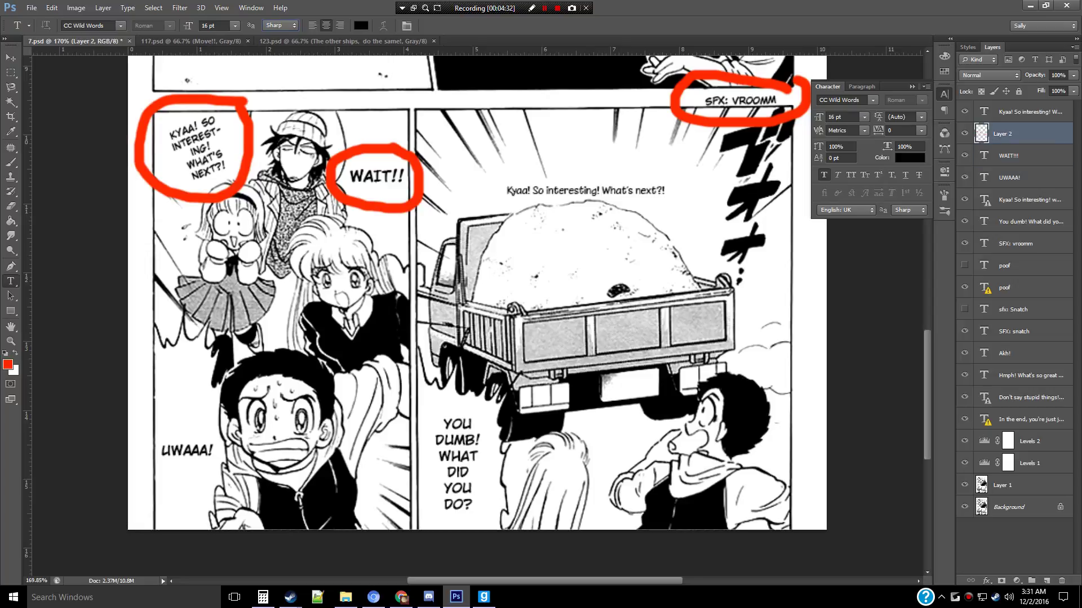
Step: Circle the UWAAA! text in red on Layer 2 and zoom out to the whole page
left_click(187, 462)
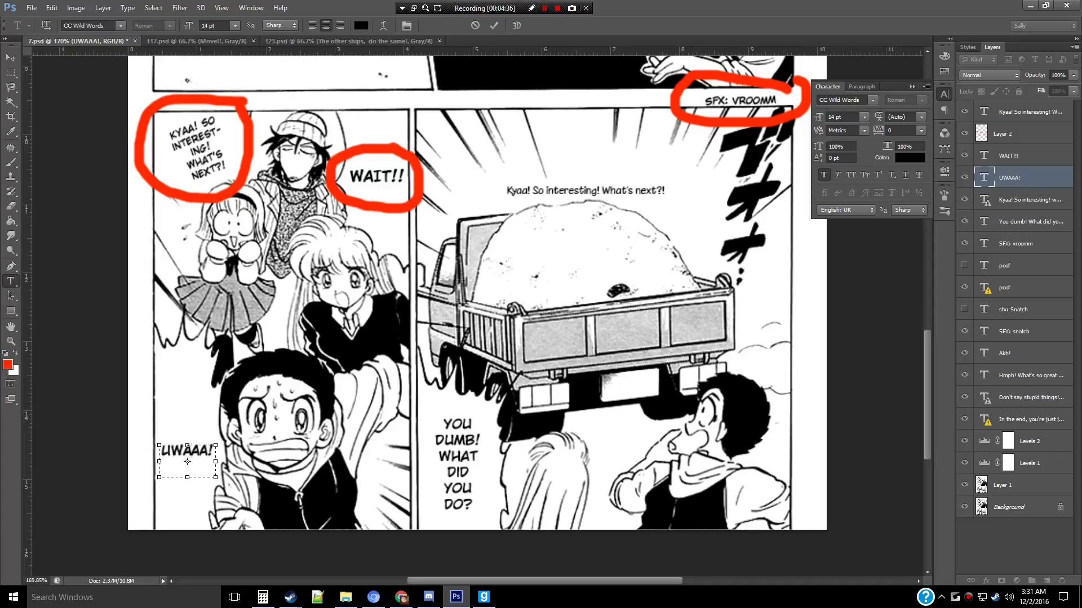
key("alt+bracketright")
key("alt+bracketright")
key("b")
mouse_move(237, 428)
left_mouse_down()
mouse_move(206, 414)
mouse_move(244, 463)
mouse_move(209, 413)
left_mouse_up()
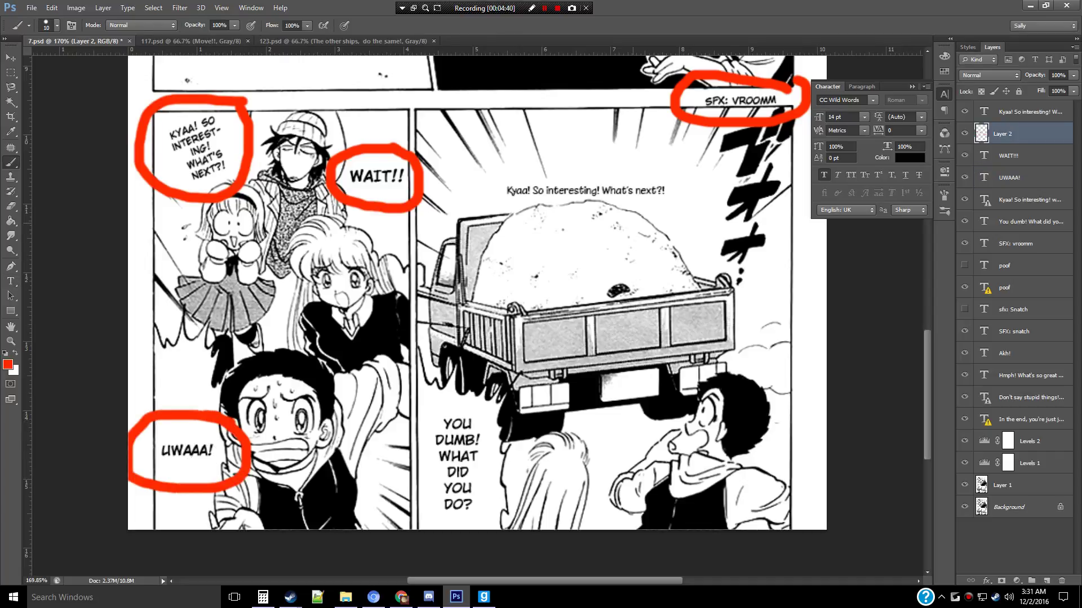
key("z")
key("ctrl+minus")
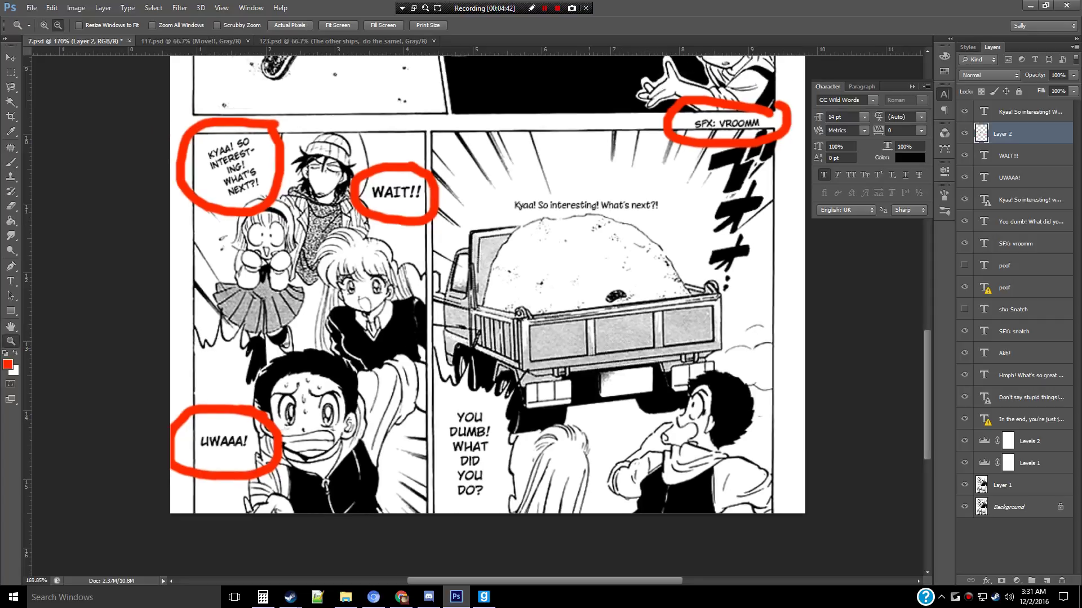
Step: Review the whole page at 66.7%, then close 7.psd so 117.psd is showing
key("ctrl+minus")
key("ctrl+minus")
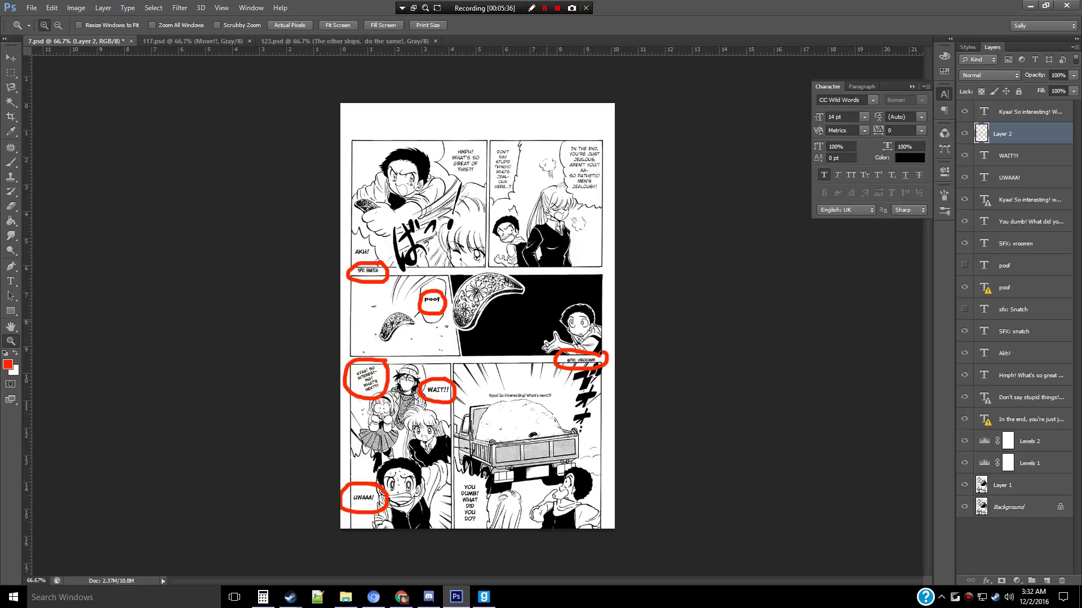
key("ctrl+w")
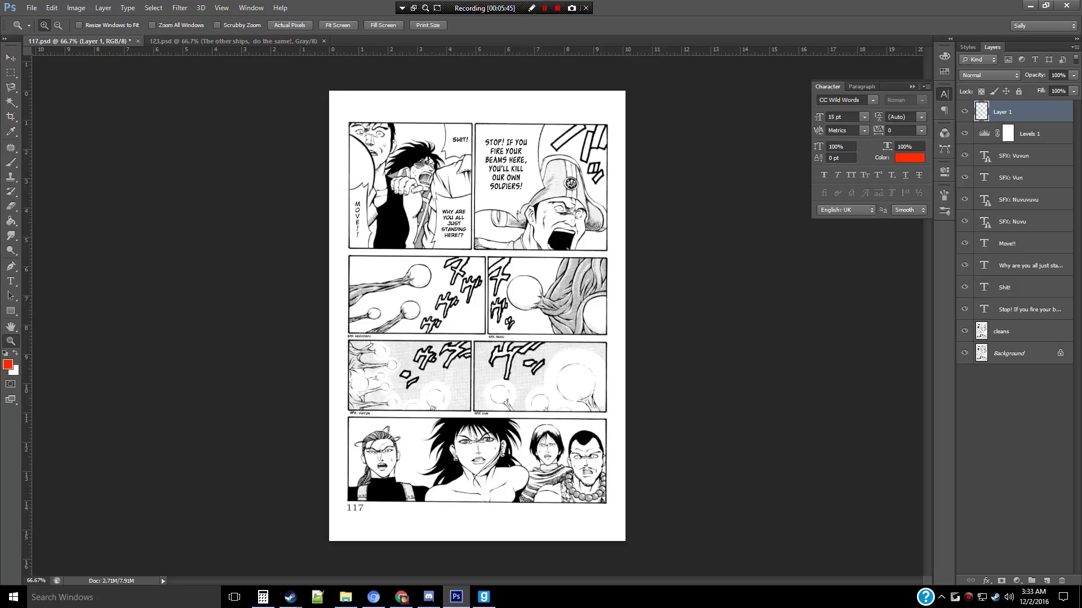
Step: Drag Levels 1 down just above cleans, then zoom in on the top panels
key("alt+bracketleft")
left_click_drag(1023, 133, 1022, 321)
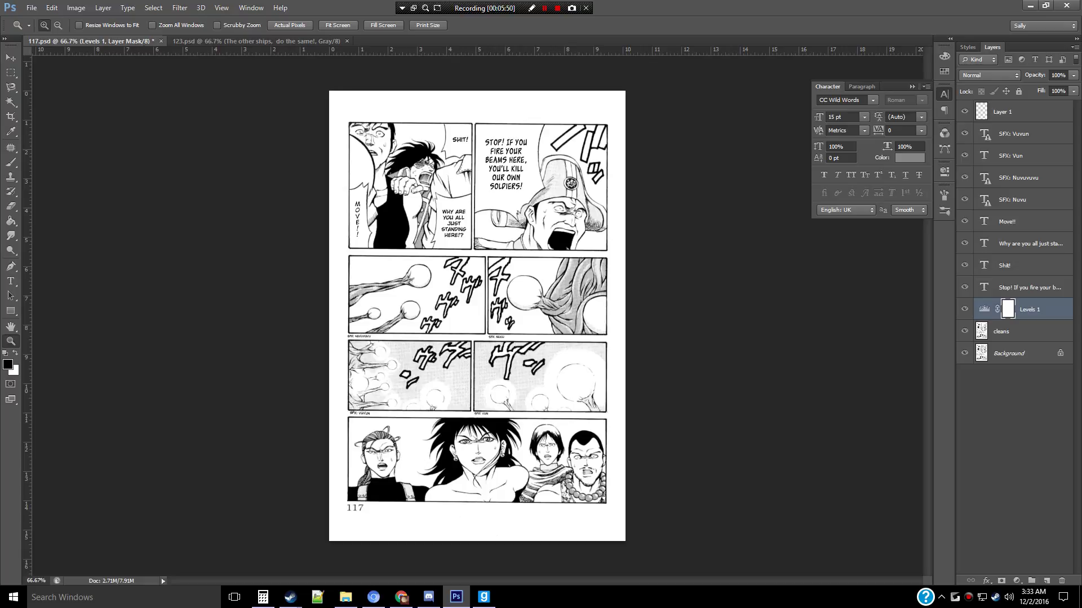
key("alt+bracketright")
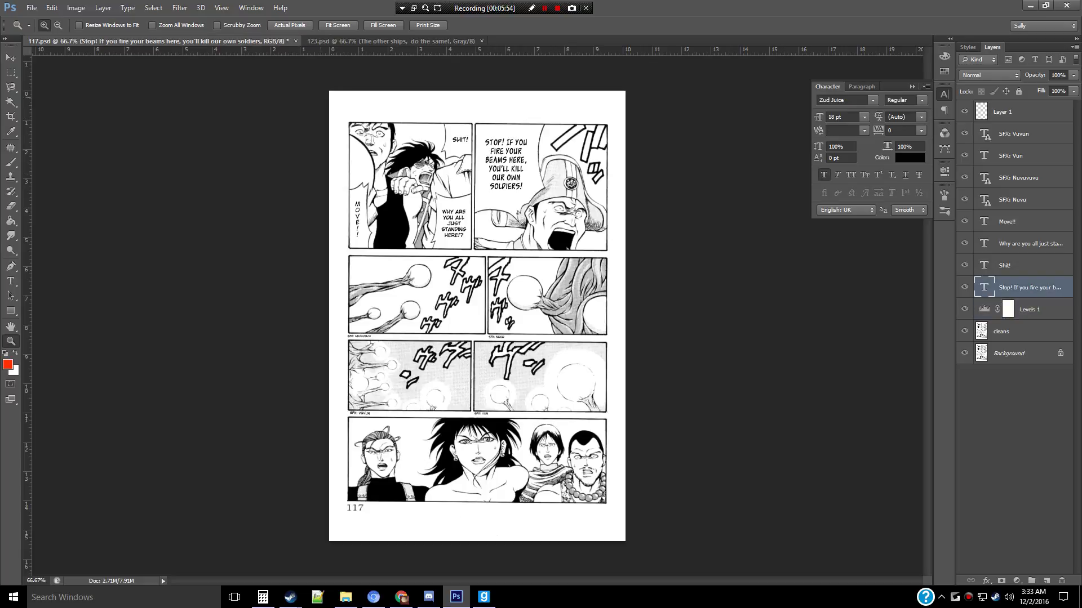
left_click_drag(330, 93, 676, 287)
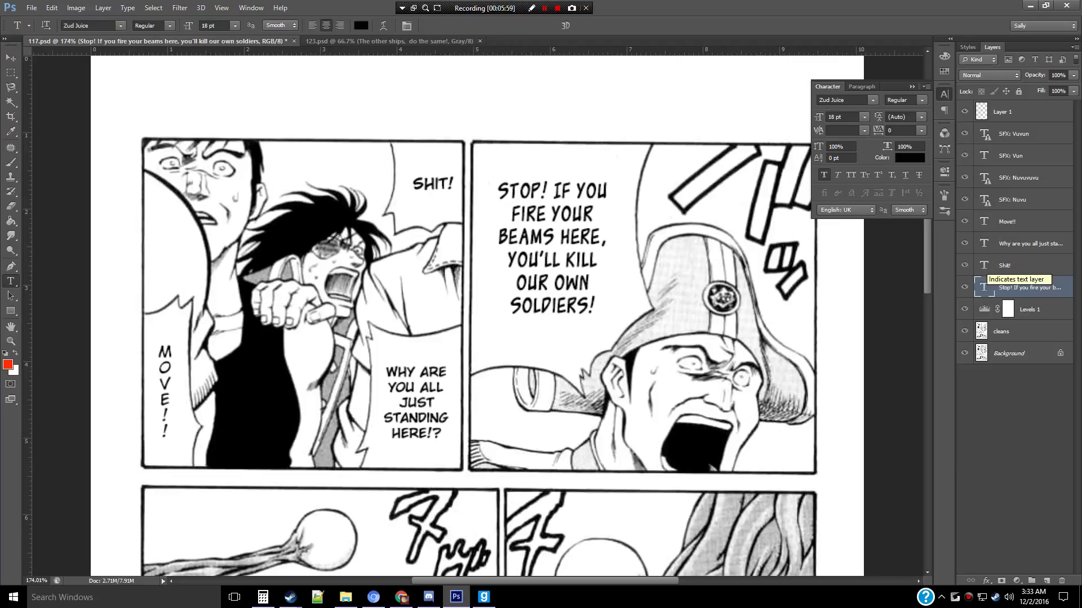
Step: Step through the Shit!, Move!! and SFX: Nuvu text layers, ending on Layer 1
key("alt+bracketright")
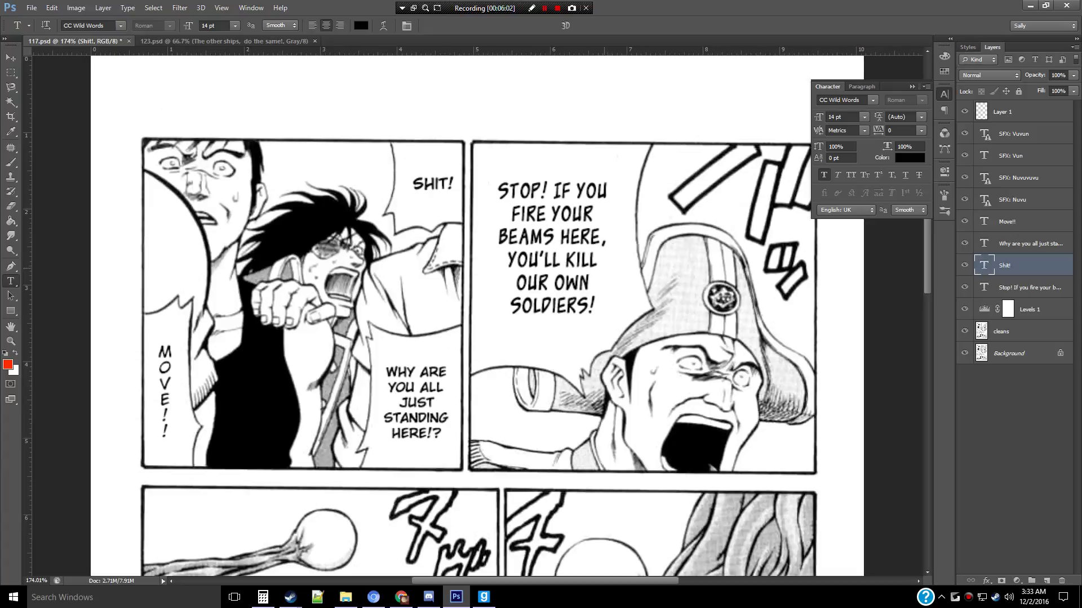
key("alt+bracketright")
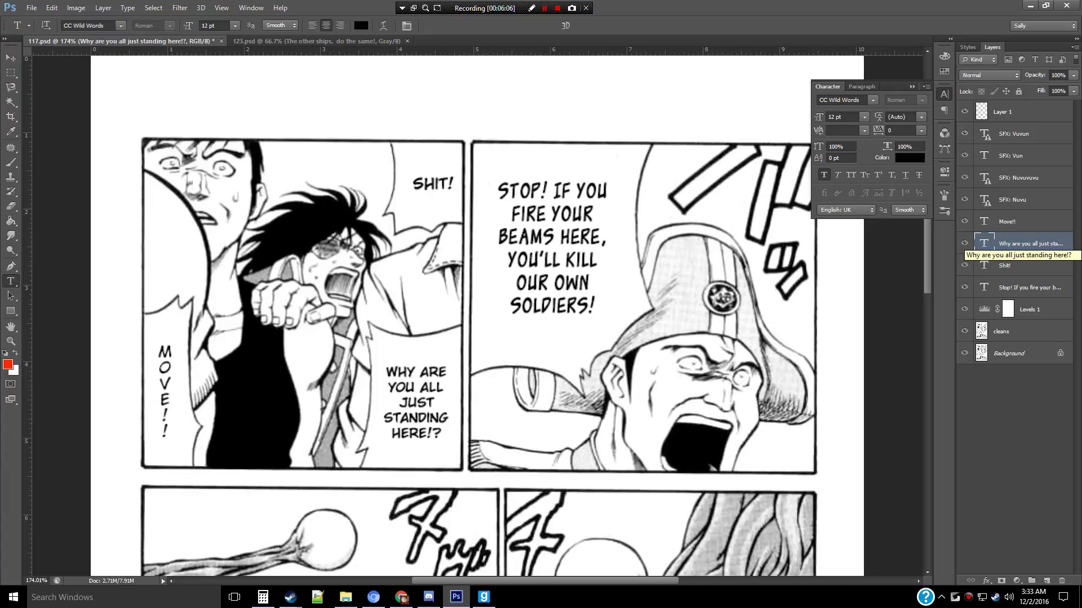
key("alt+bracketright")
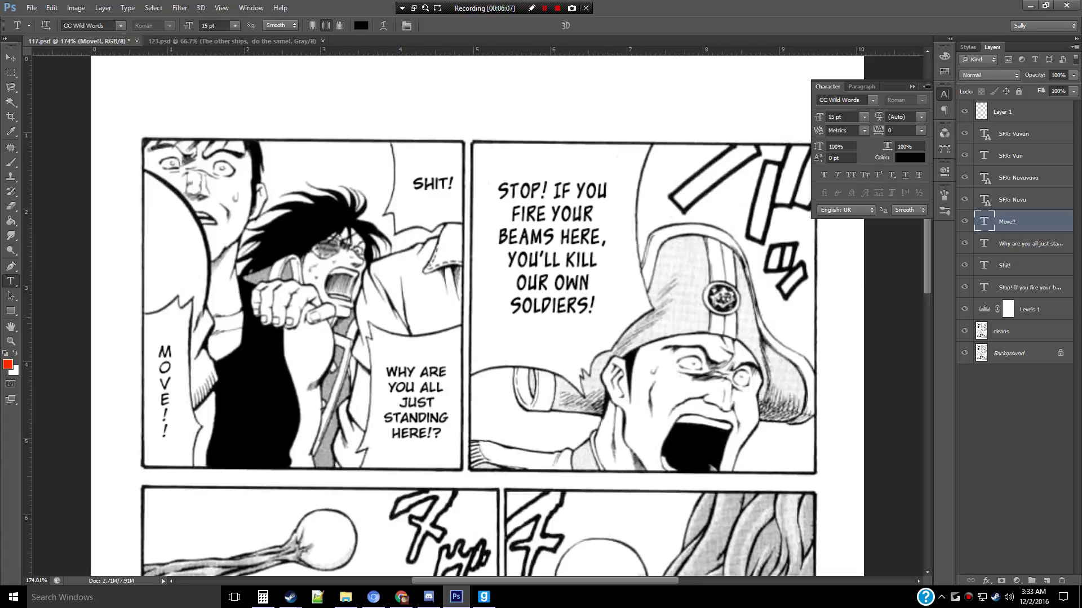
scroll(477, 313, "down", 5)
scroll(478, 313, "down", 4)
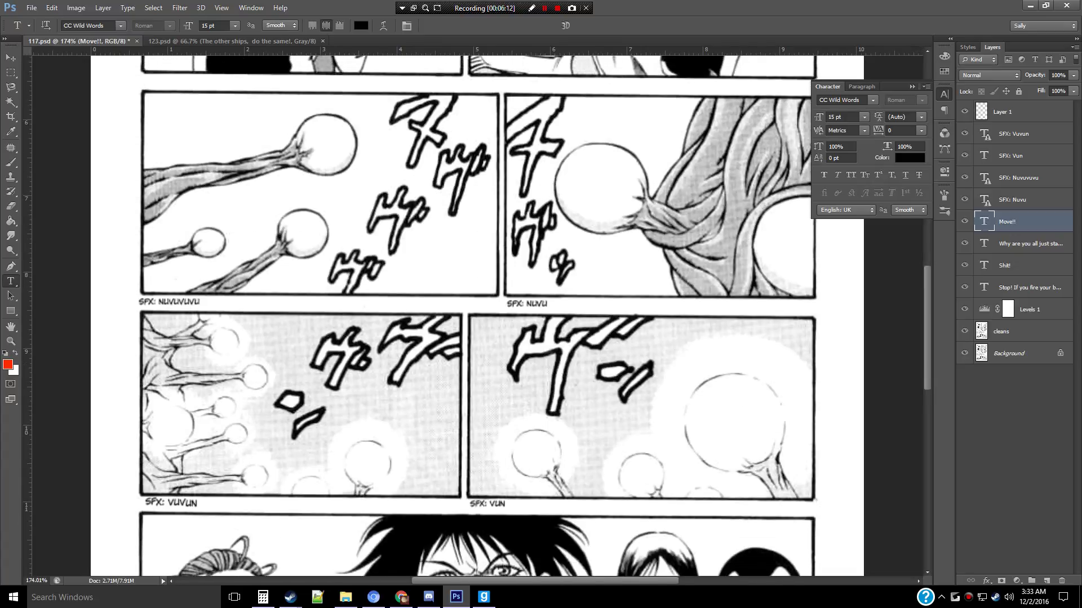
key("alt+bracketright")
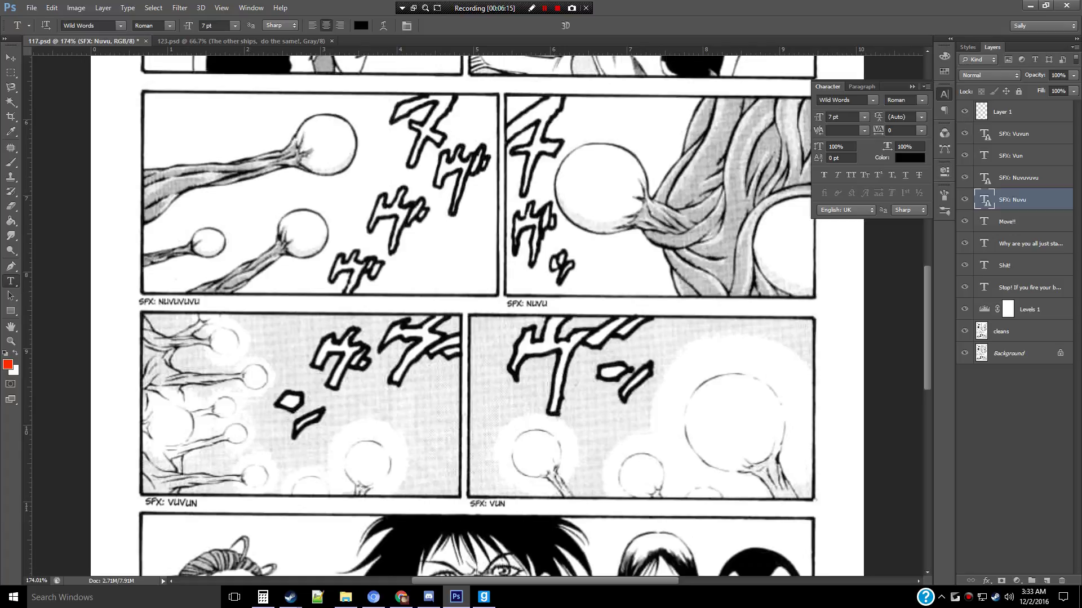
key("alt+period")
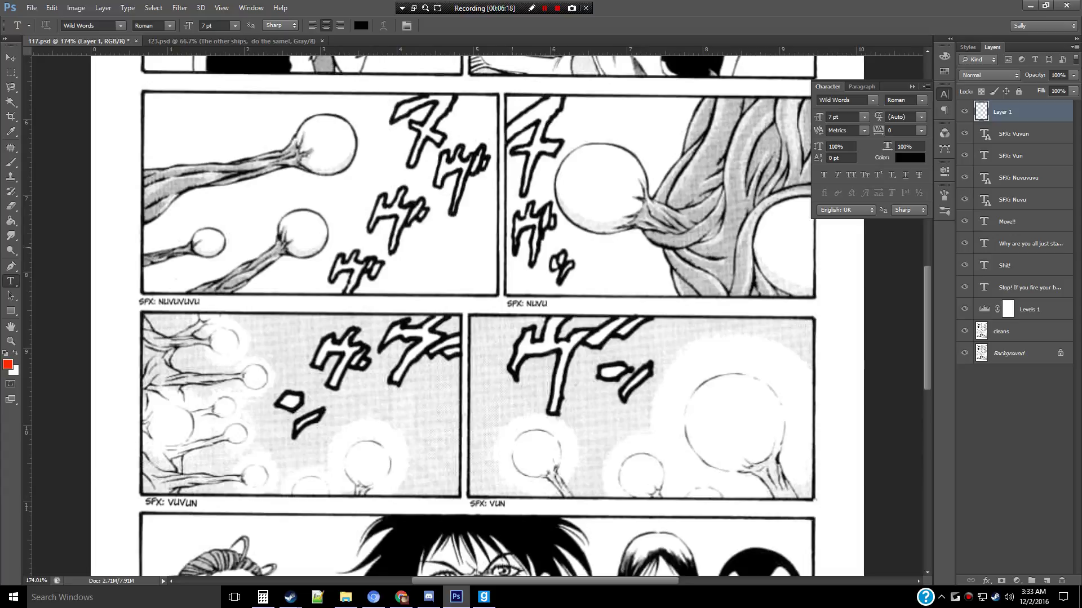
Step: Brush red circles around the NUVUVUVU, NUVU and VUVUN captions, then zoom out to the whole page
key("b")
left_click_drag(226, 288, 229, 291)
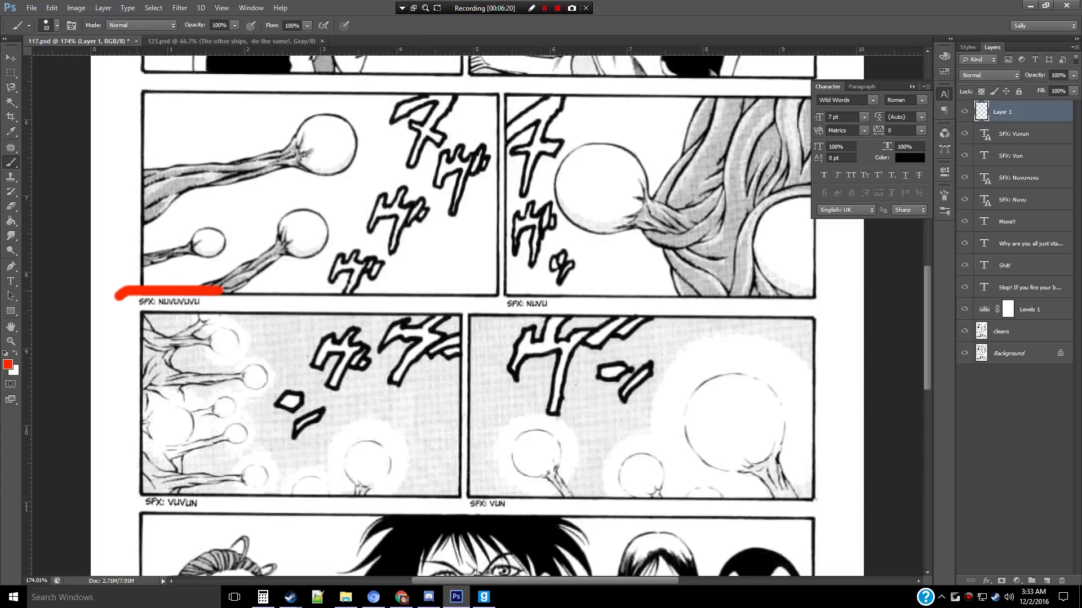
mouse_move(560, 292)
left_mouse_down()
mouse_move(489, 287)
mouse_move(559, 289)
left_mouse_up()
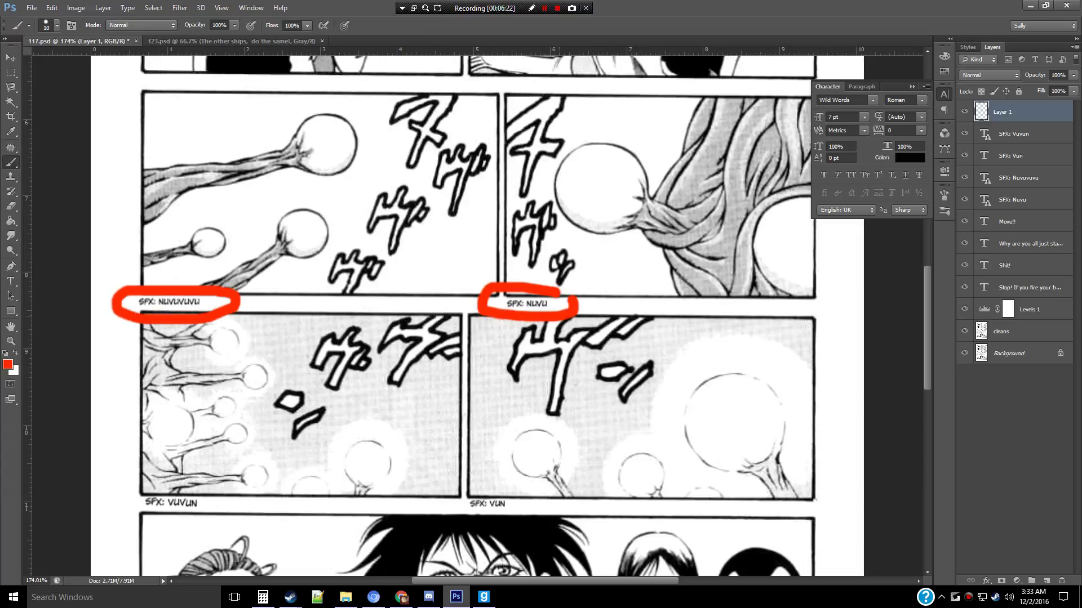
mouse_move(199, 479)
left_mouse_down()
mouse_move(208, 515)
mouse_move(222, 483)
left_mouse_up()
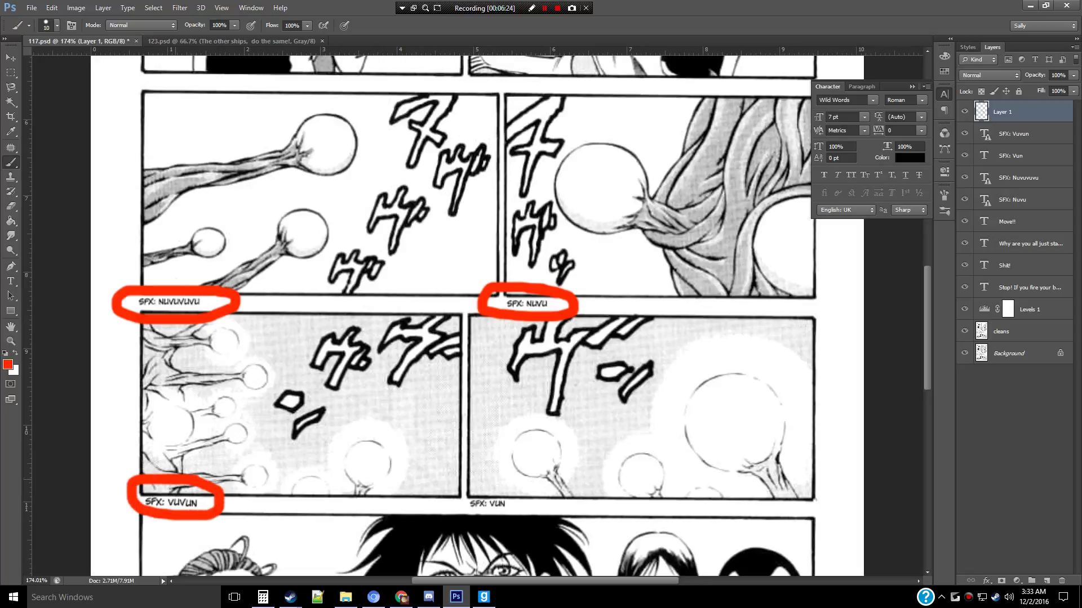
key("ctrl+1")
left_click_drag(501, 477, 501, 477)
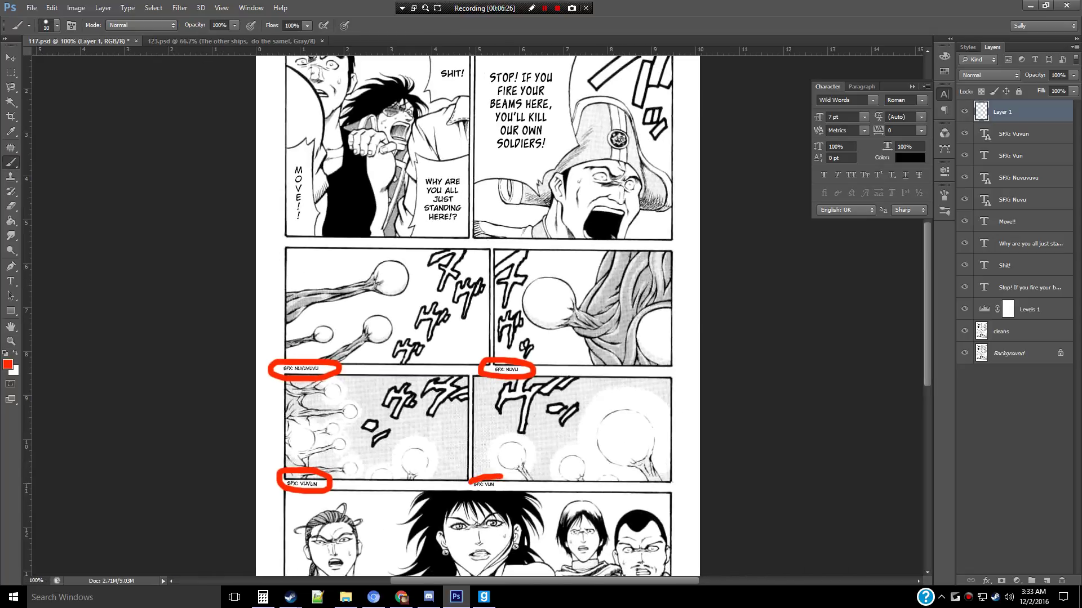
scroll(500, 477, "down", 3)
scroll(478, 314, "down", 3)
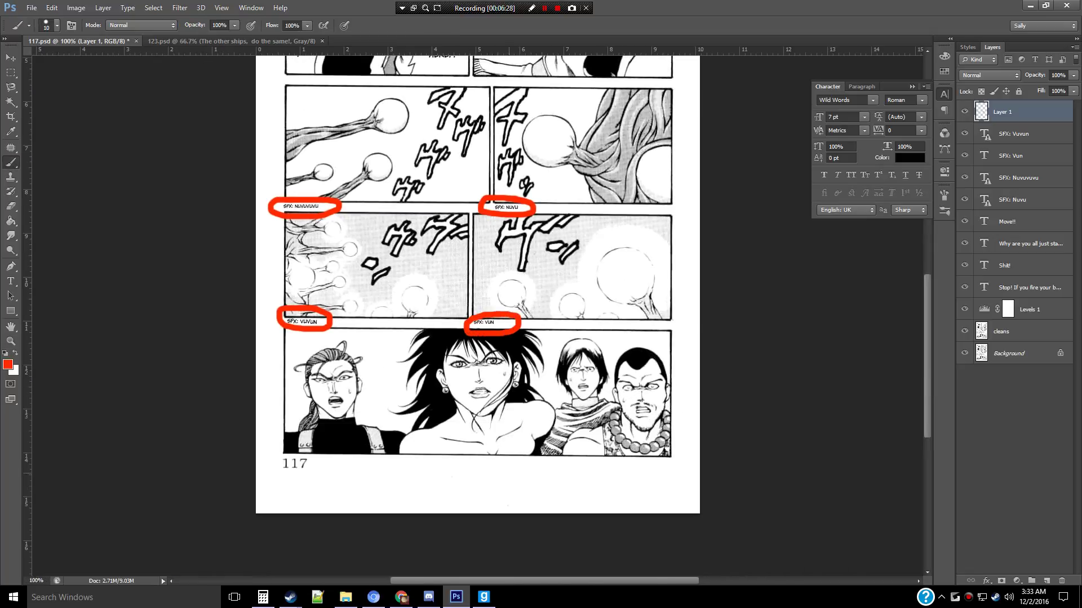
key("z")
key("ctrl+minus")
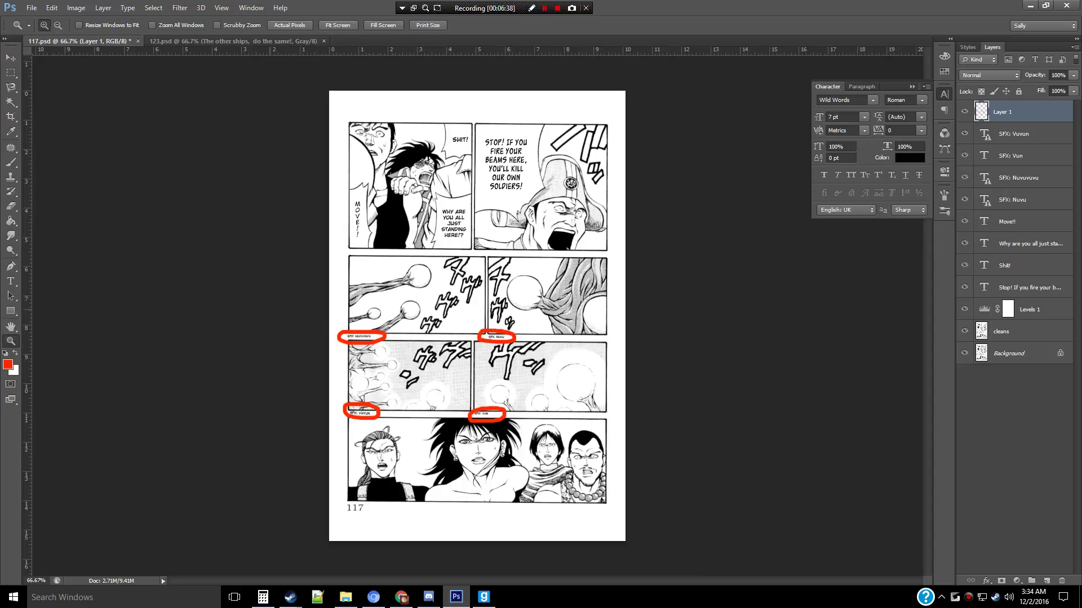
scroll(516, 313, "up", 1)
scroll(515, 313, "up", 2)
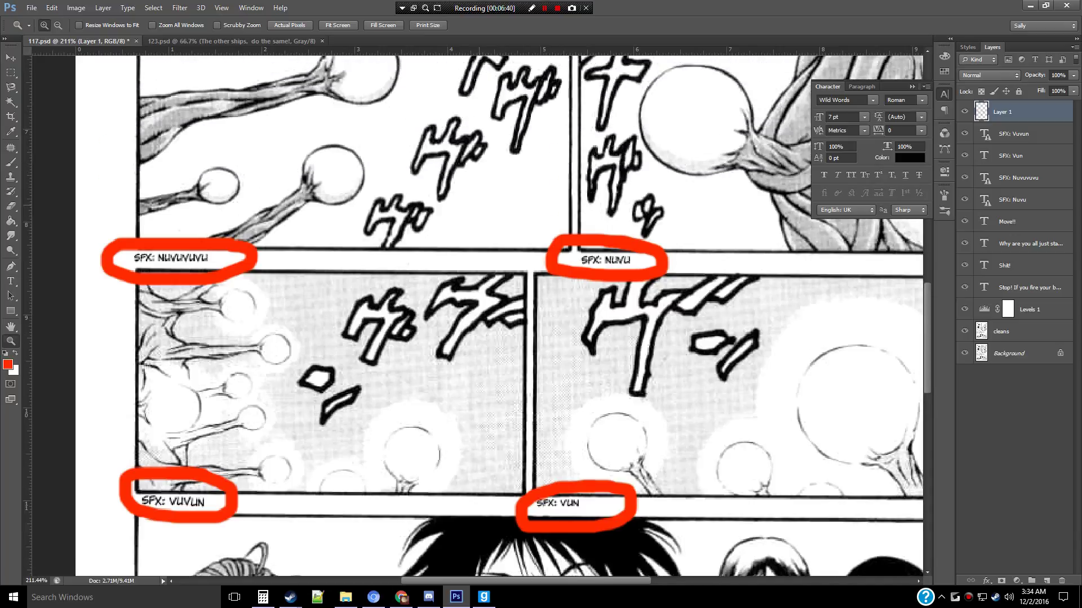
scroll(516, 312, "up", 2)
scroll(515, 312, "up", 1)
scroll(515, 312, "up", 1)
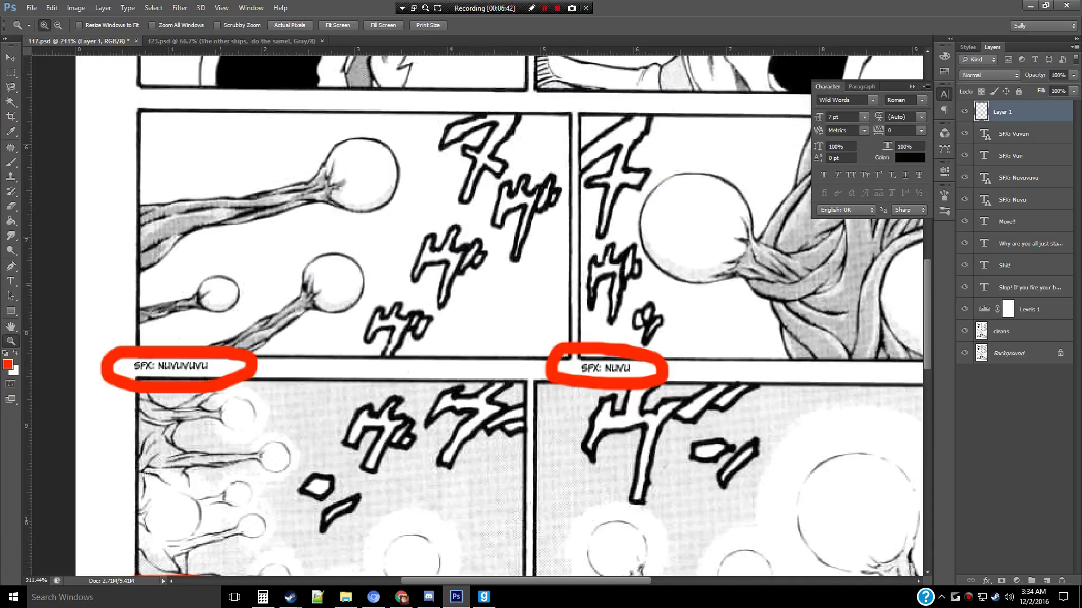
key("ctrl+minus")
key("ctrl+minus")
key("ctrl+minus")
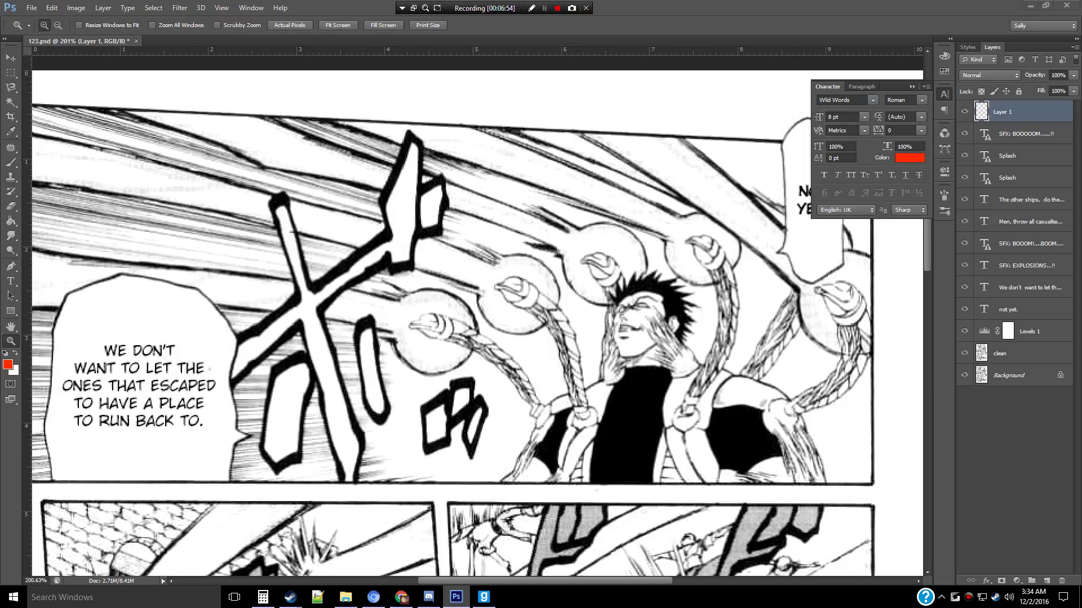
Step: Collapse the Character panel, select the not yet. layer and test-nudge it right and back
left_click(911, 87)
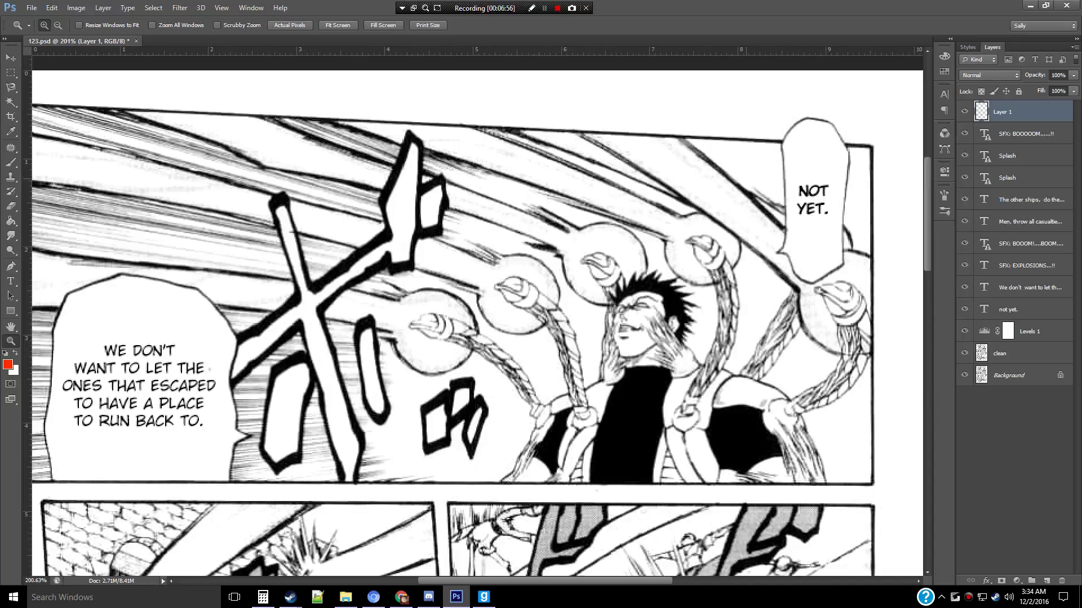
key("t")
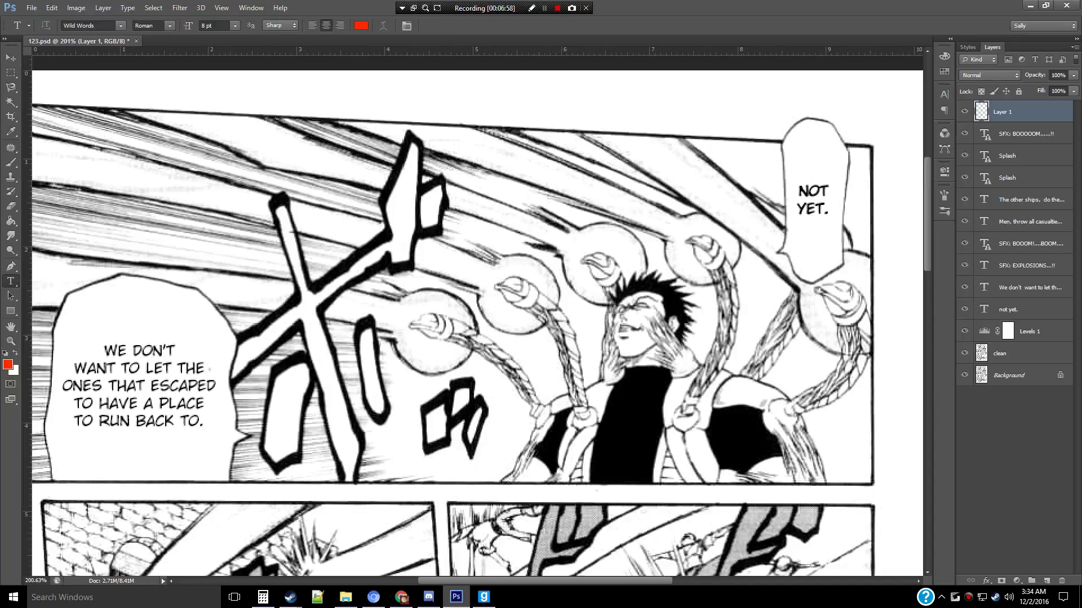
left_click(1023, 310)
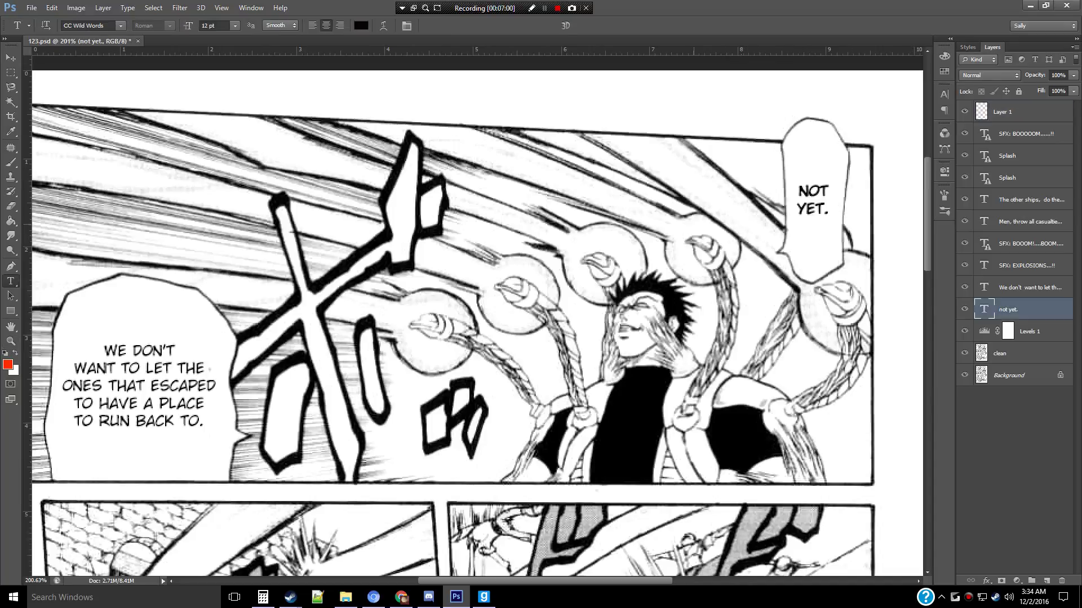
key("v")
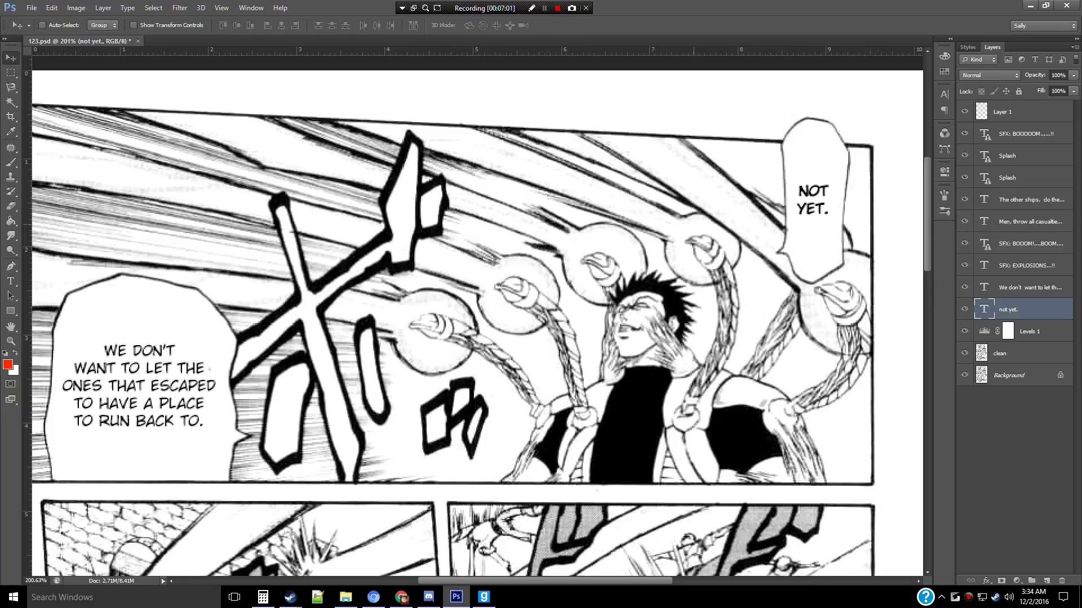
key("Right")
key("Left")
Step: Draw a red loop around NOT YET. on the markup layer, then nudge the text right
key("alt+shift+bracketright")
key("b")
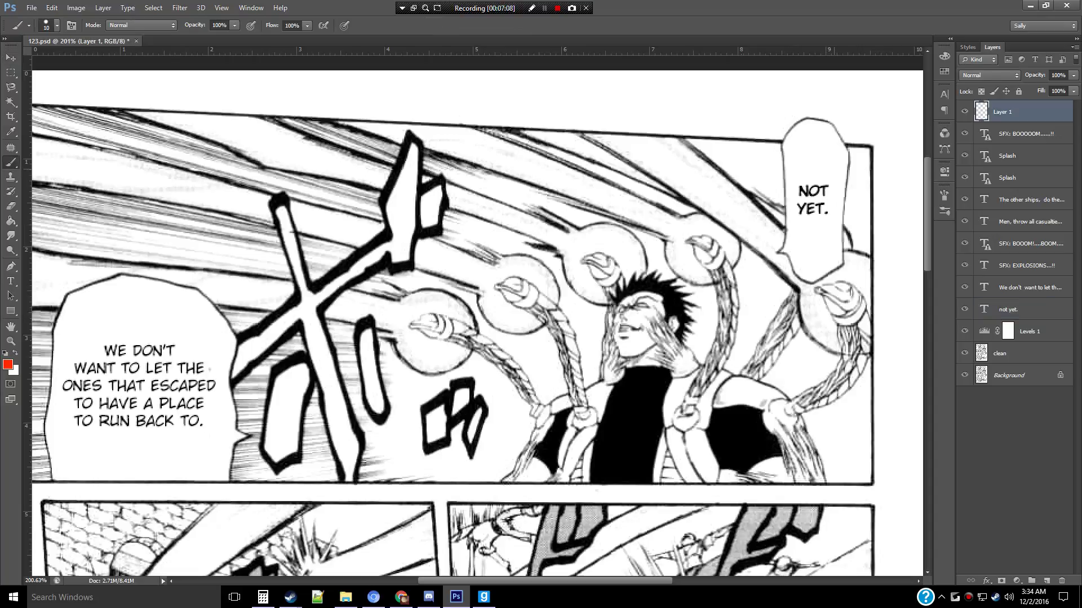
left_click_drag(833, 167, 838, 172)
left_click(1008, 310)
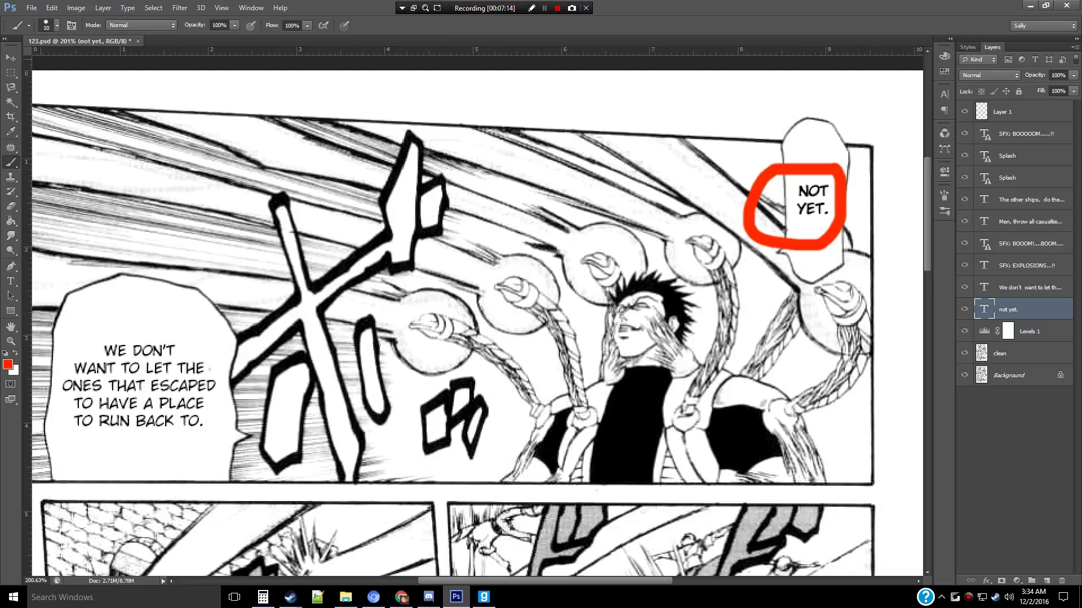
key("v")
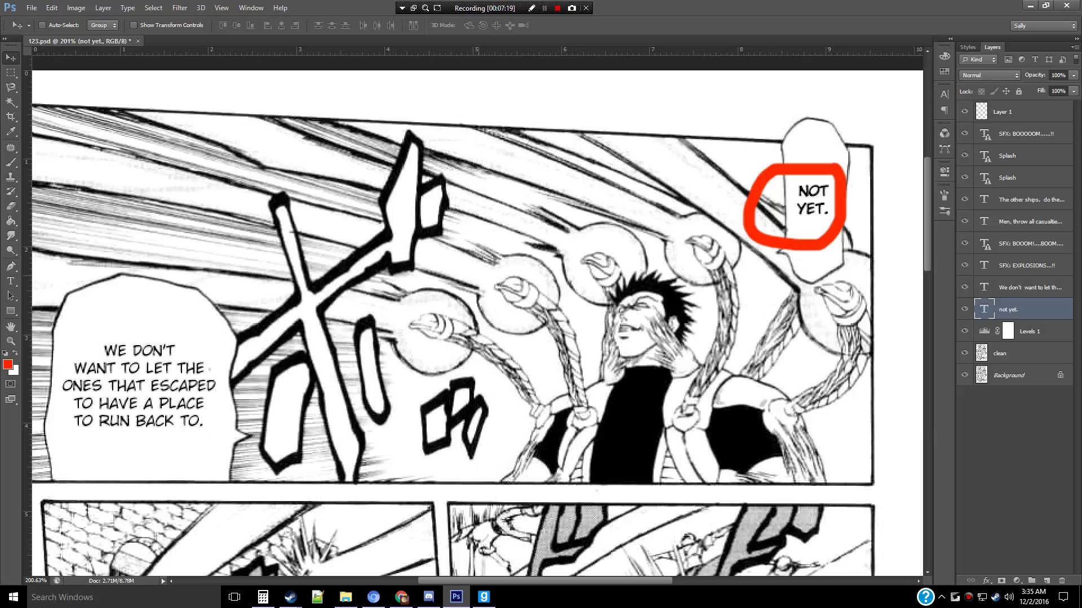
key("Right")
Step: Hide the red circle markup and nudge NOT YET. three pixels right and one up
left_click(1014, 112)
left_click(965, 112)
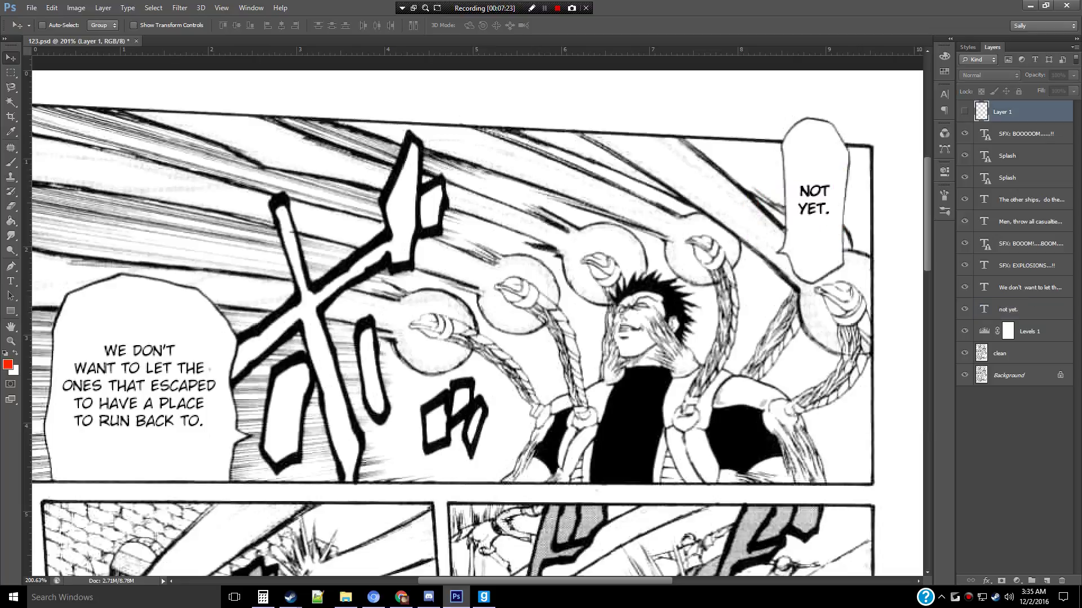
left_click(1014, 310)
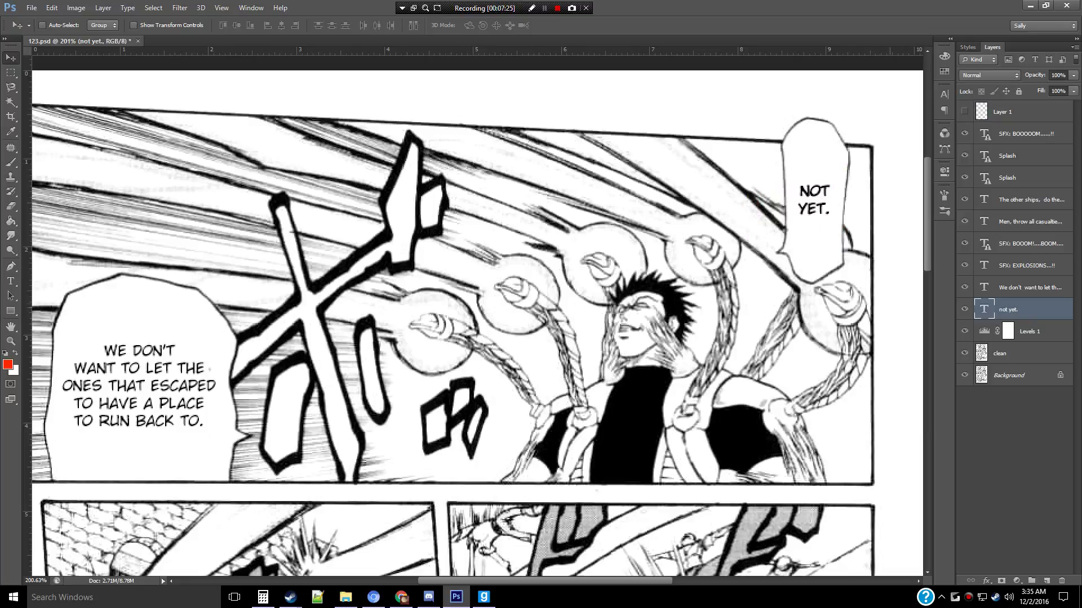
key("Right")
key("Right")
key("Right")
key("Right")
key("Right")
key("Up")
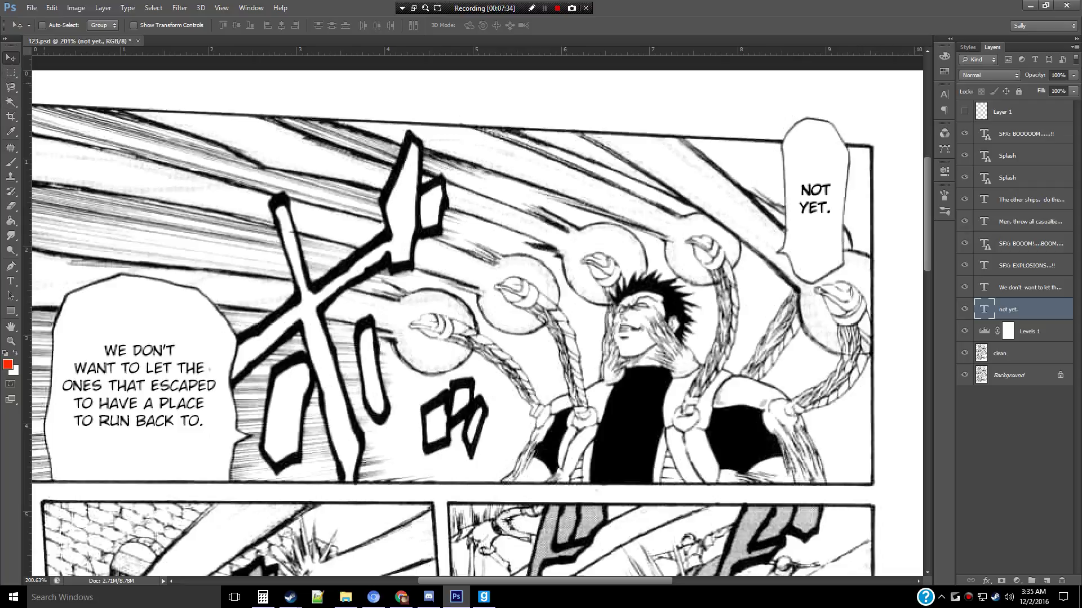
left_click(221, 7)
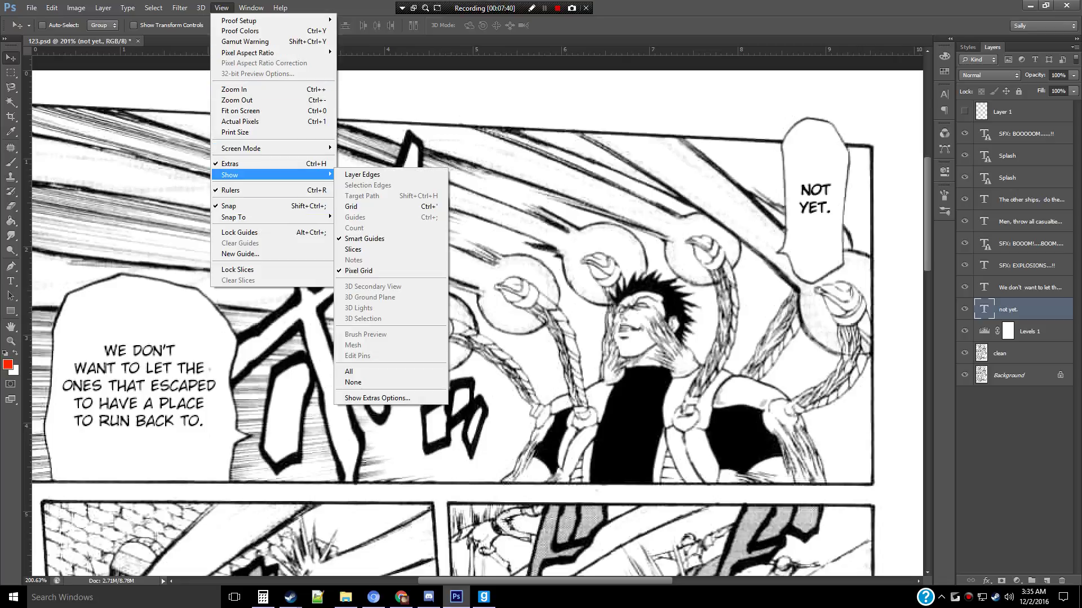
Step: Try a temporary horizontal guide, then shift NOT YET. left and up to centre it
key("Escape")
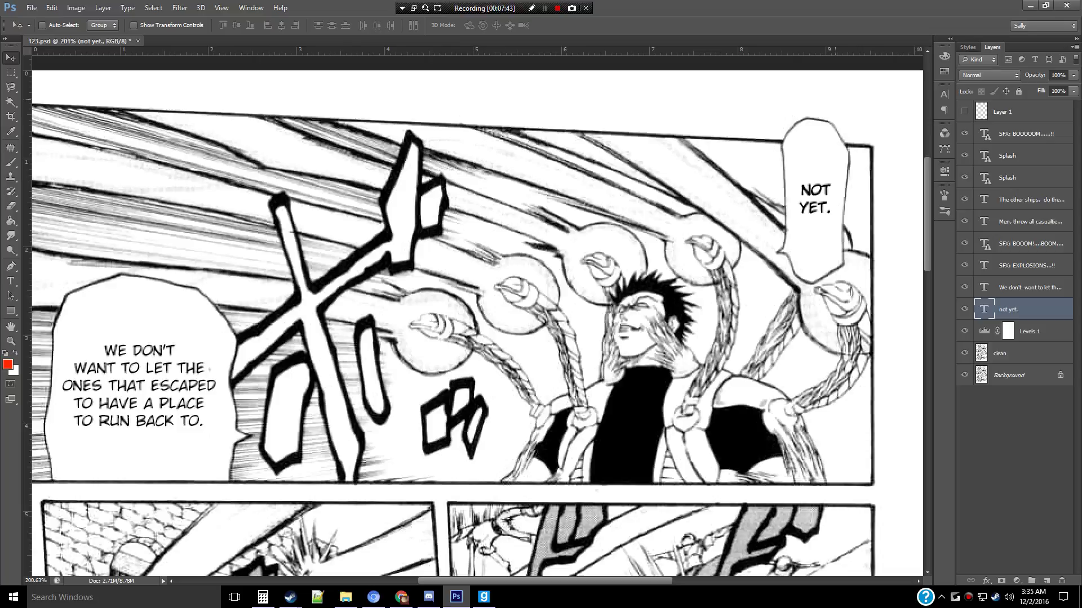
left_click_drag(664, 51, 663, 184)
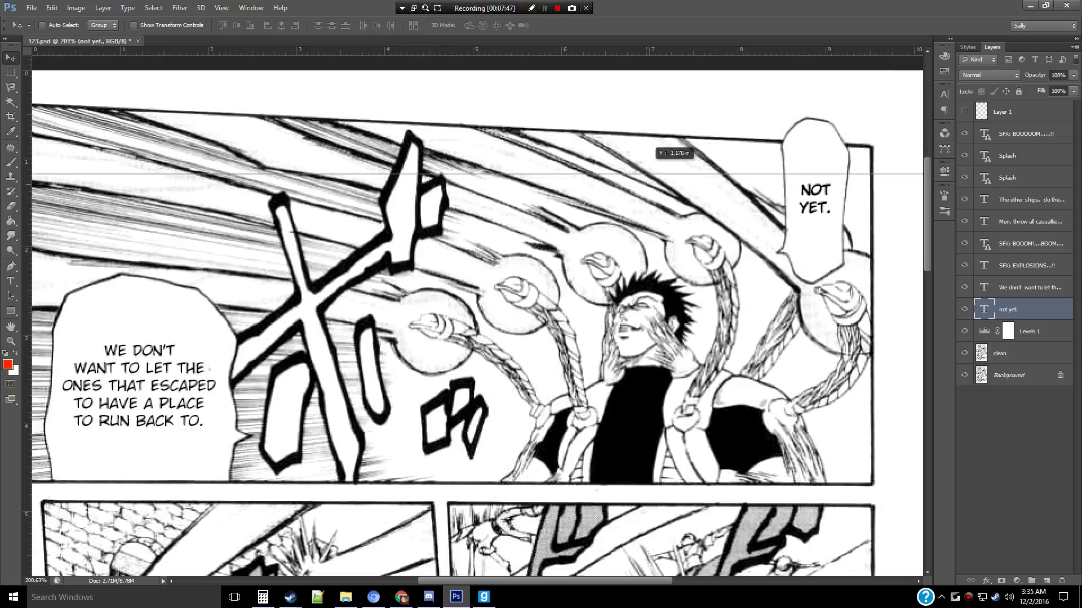
left_click_drag(663, 183, 664, 48)
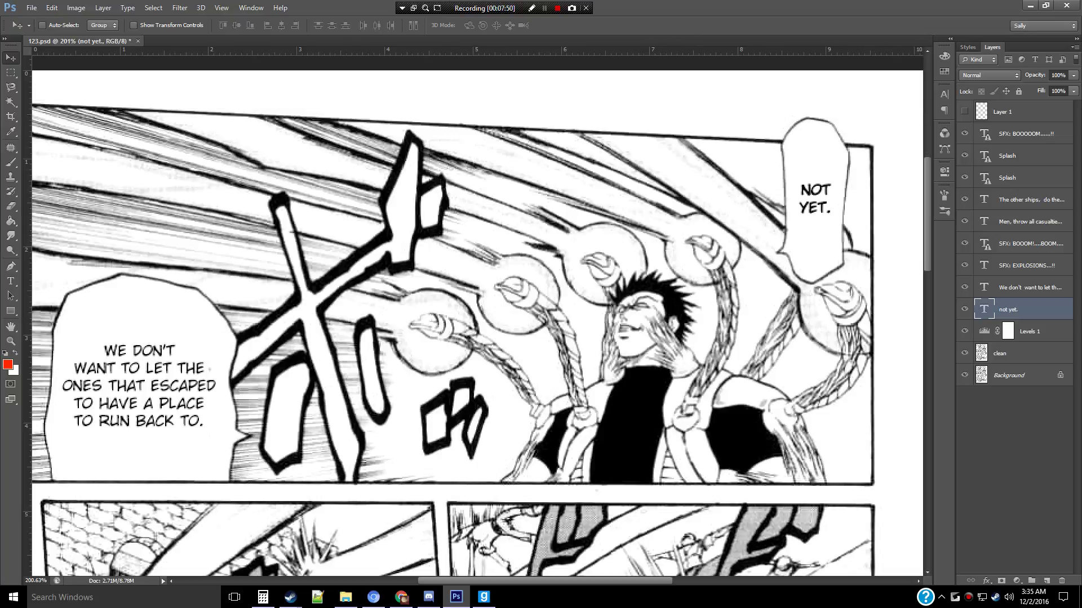
key("alt+shift+bracketright")
left_click(1028, 287)
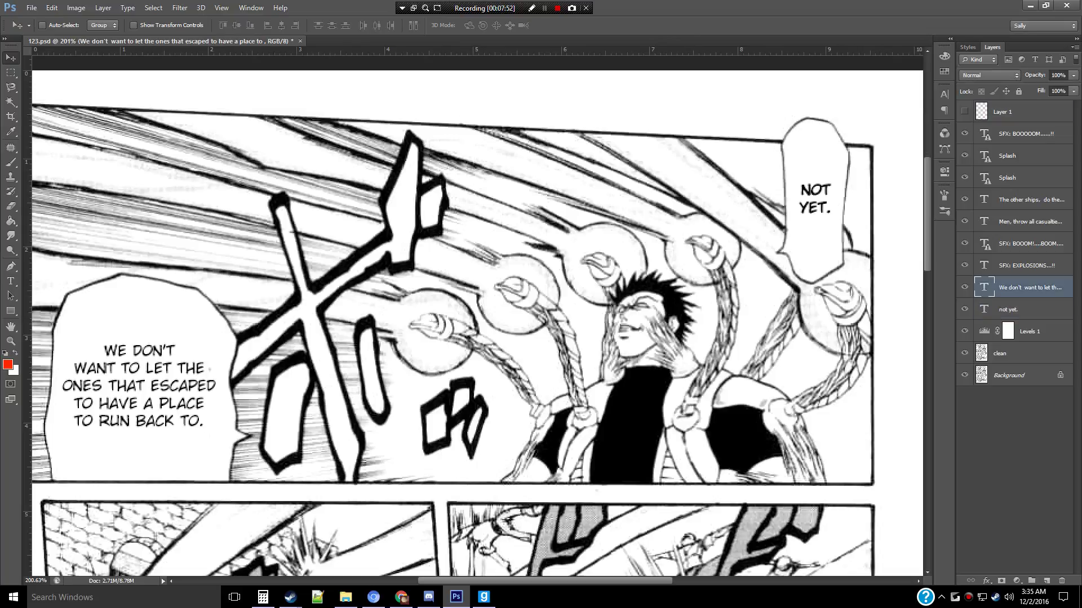
key("alt+bracketleft")
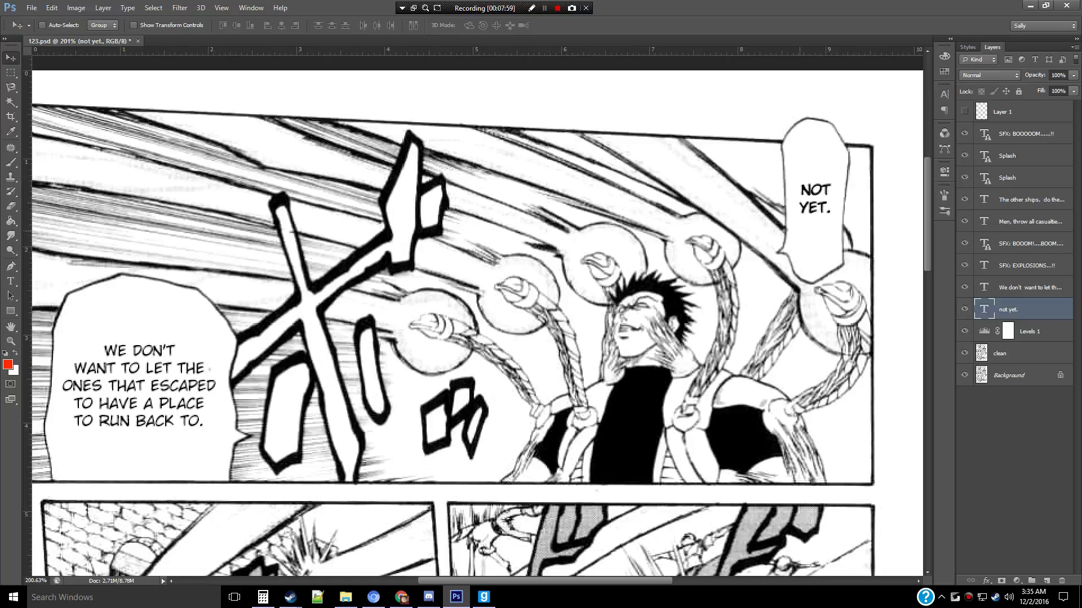
mouse_move(815, 198)
left_mouse_down()
mouse_move(786, 198)
mouse_move(805, 151)
mouse_move(815, 200)
left_mouse_up()
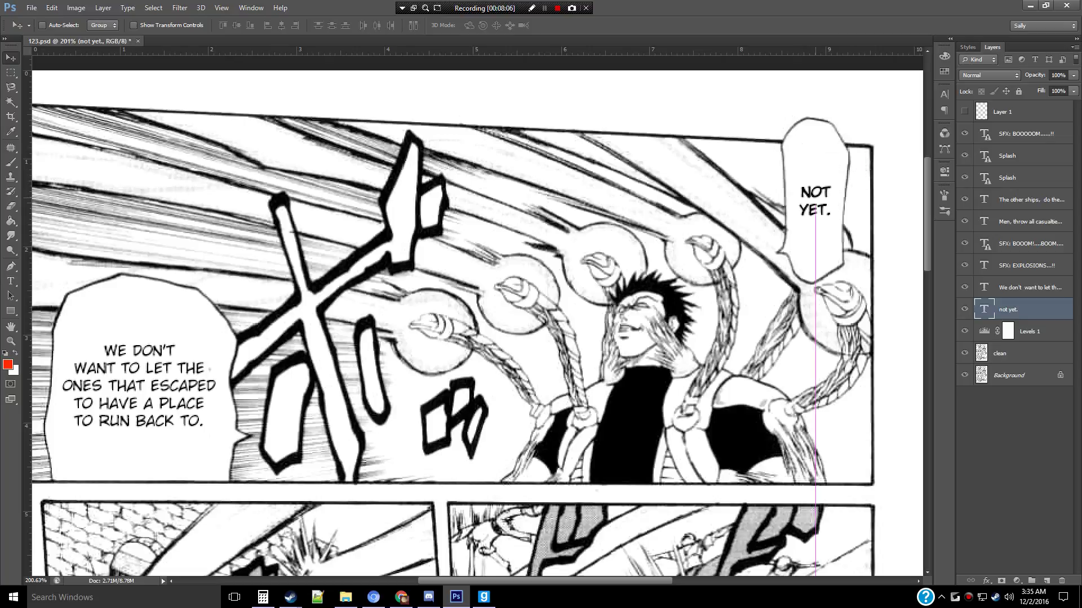
key("Up")
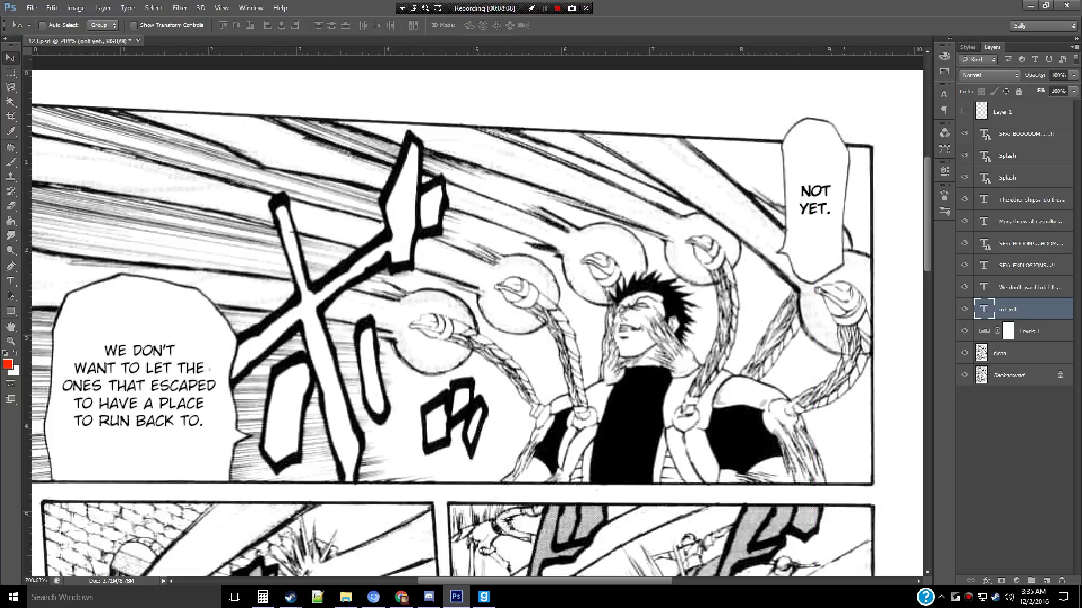
Step: Show the red markup layer again and erase most of the circle around NOT YET
key("alt+period")
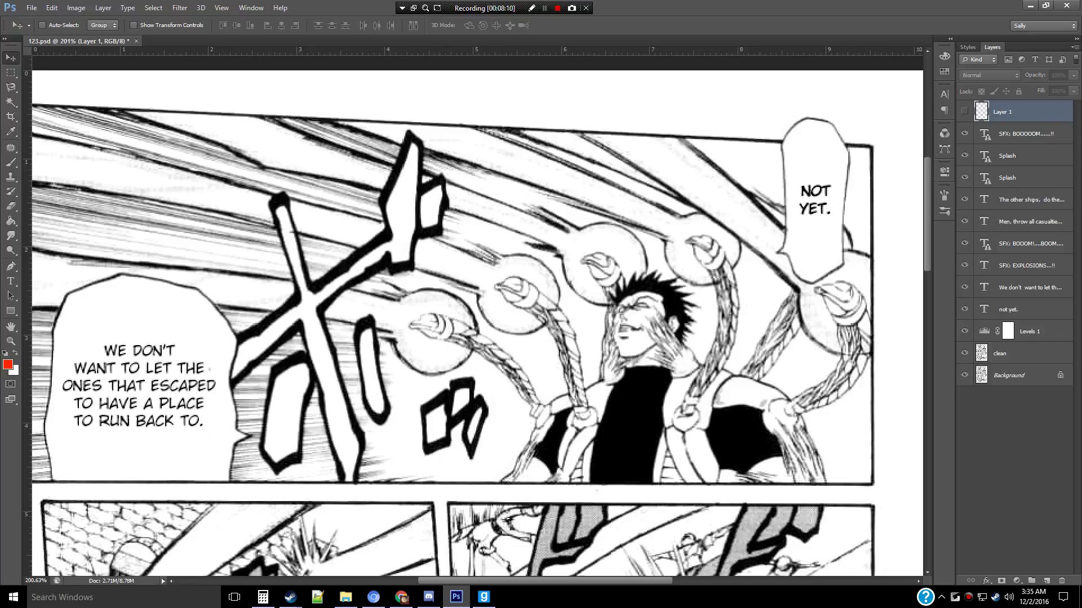
key("ctrl+comma")
key("b")
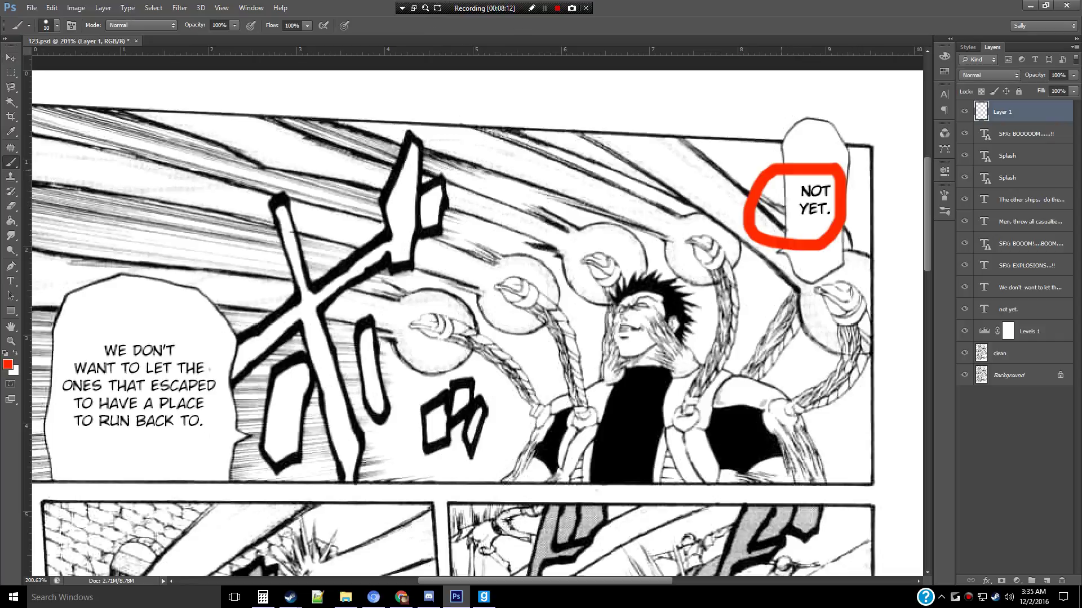
key("e")
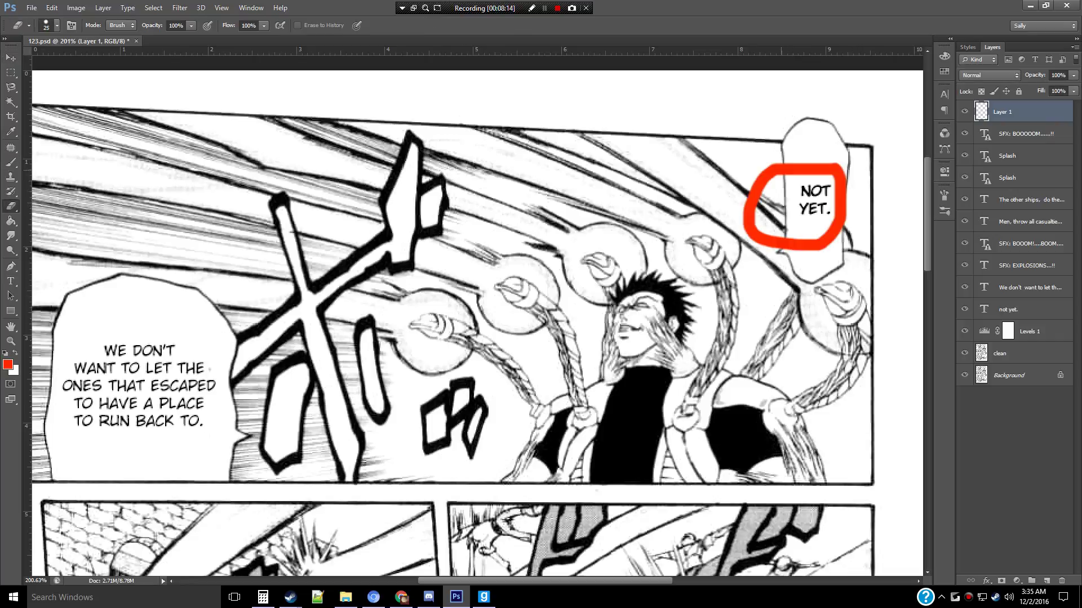
mouse_move(791, 166)
left_mouse_down()
mouse_move(842, 205)
mouse_move(816, 247)
left_mouse_up()
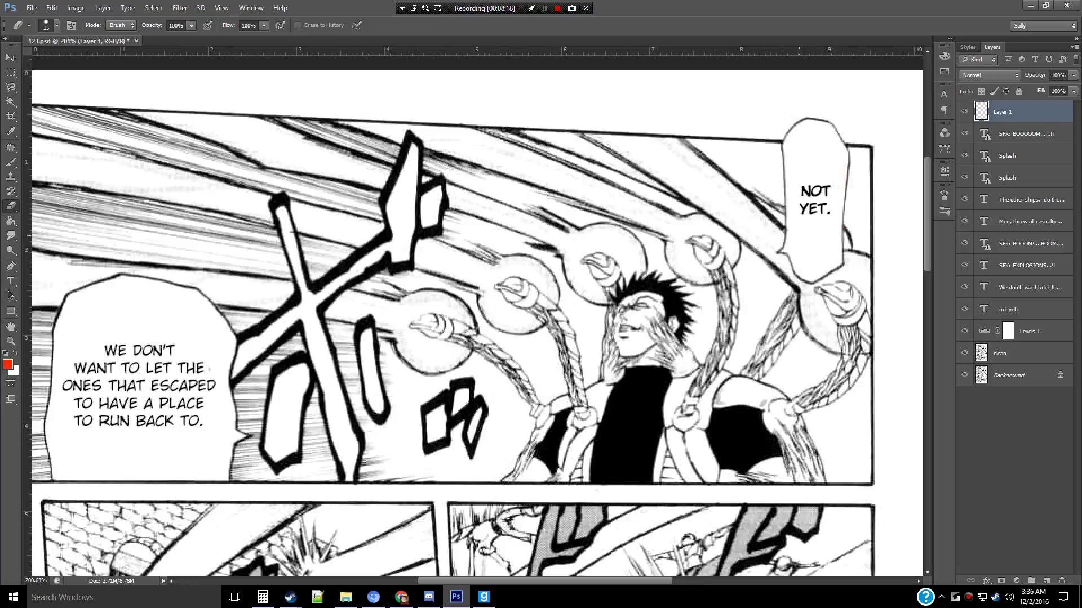
Step: Return the view to 200% and open the WE DON'T WANT dialogue text for editing
key("z")
key("ctrl+minus")
key("t")
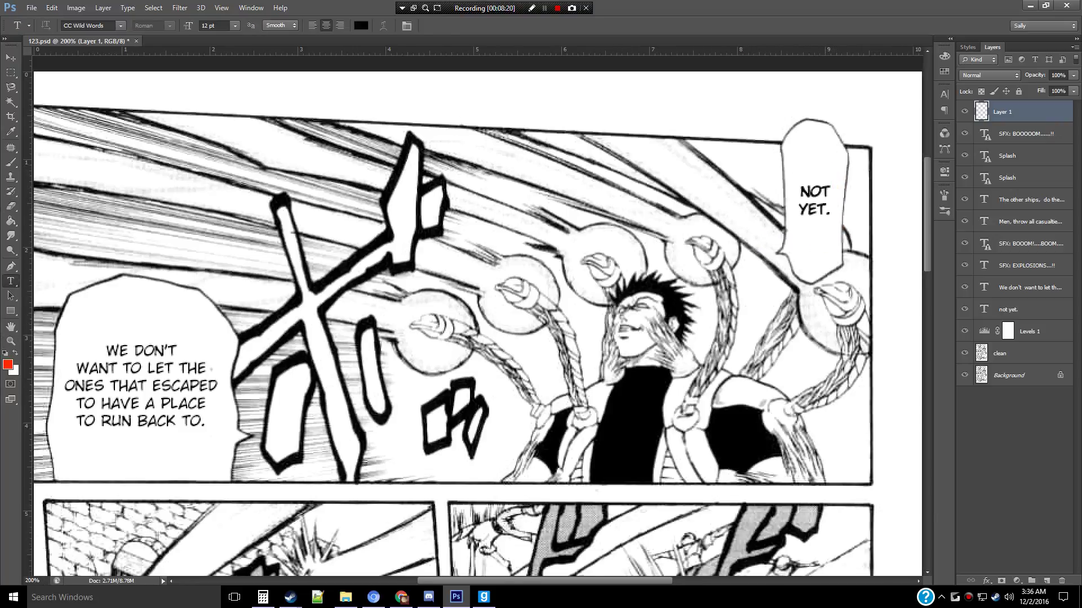
left_click(140, 386)
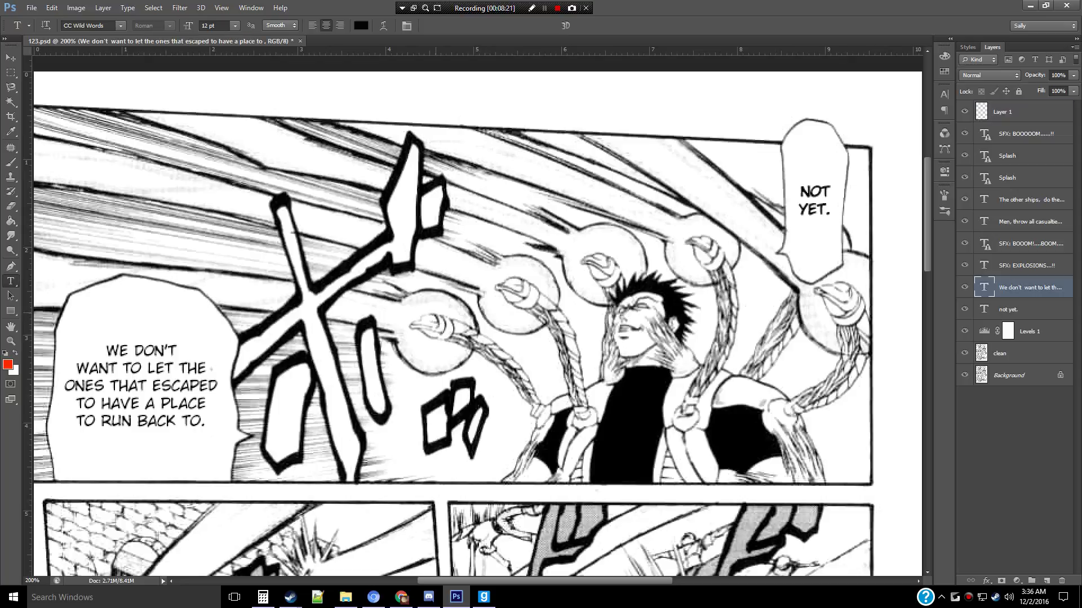
left_click(141, 405)
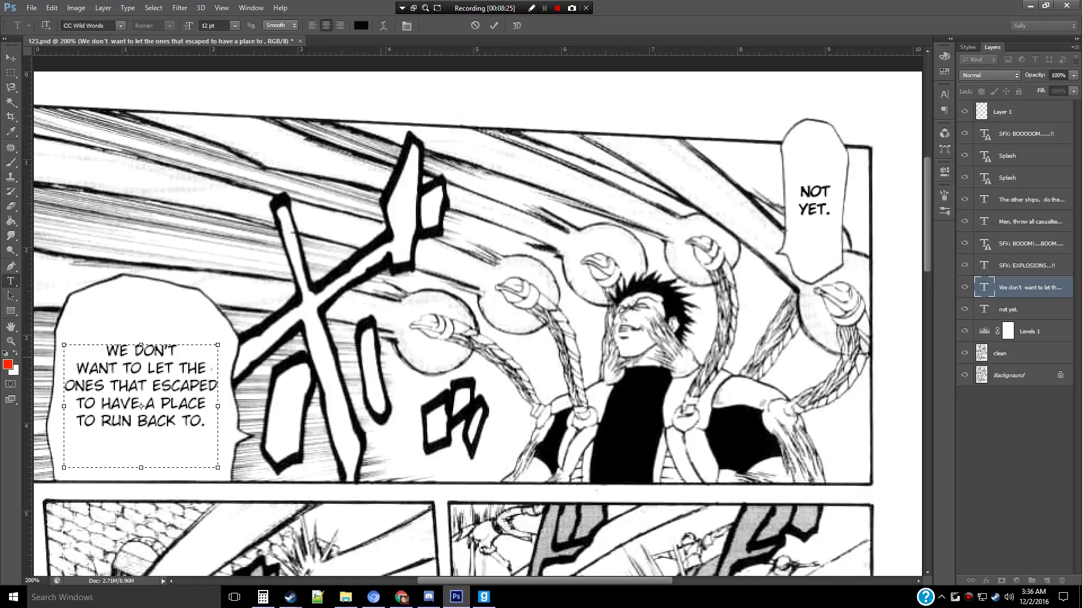
Step: Commit the text edit, then brush red loops around the BOOOM!....BOOM...!! and BOOOOOM......!! captions
key("Escape")
scroll(478, 316, "down", 3)
scroll(478, 317, "down", 3)
scroll(477, 317, "down", 3)
scroll(477, 316, "down", 3)
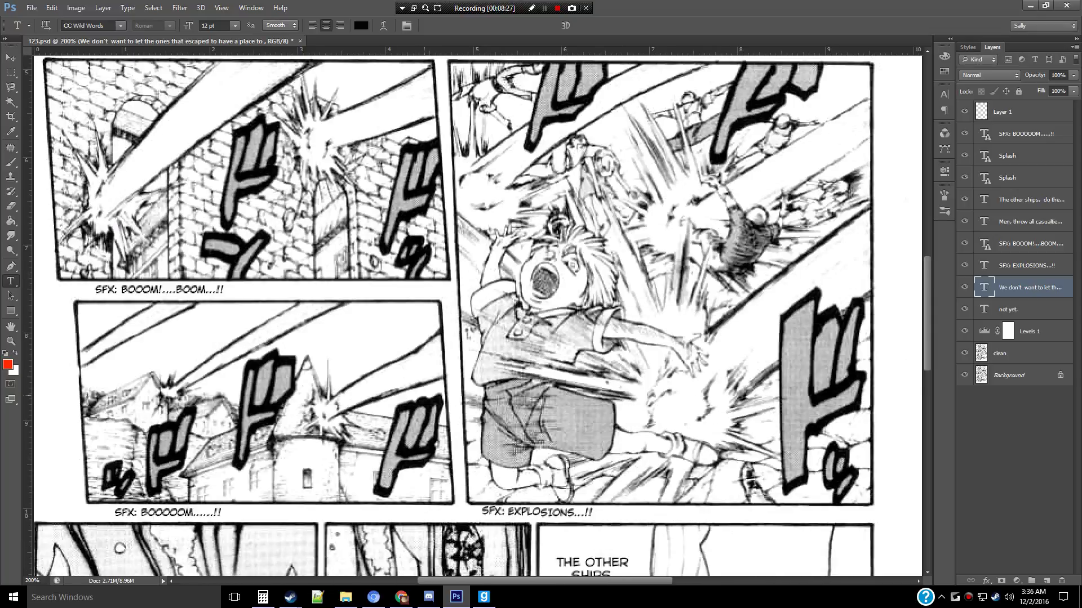
scroll(478, 316, "down", 2)
left_click(1001, 111)
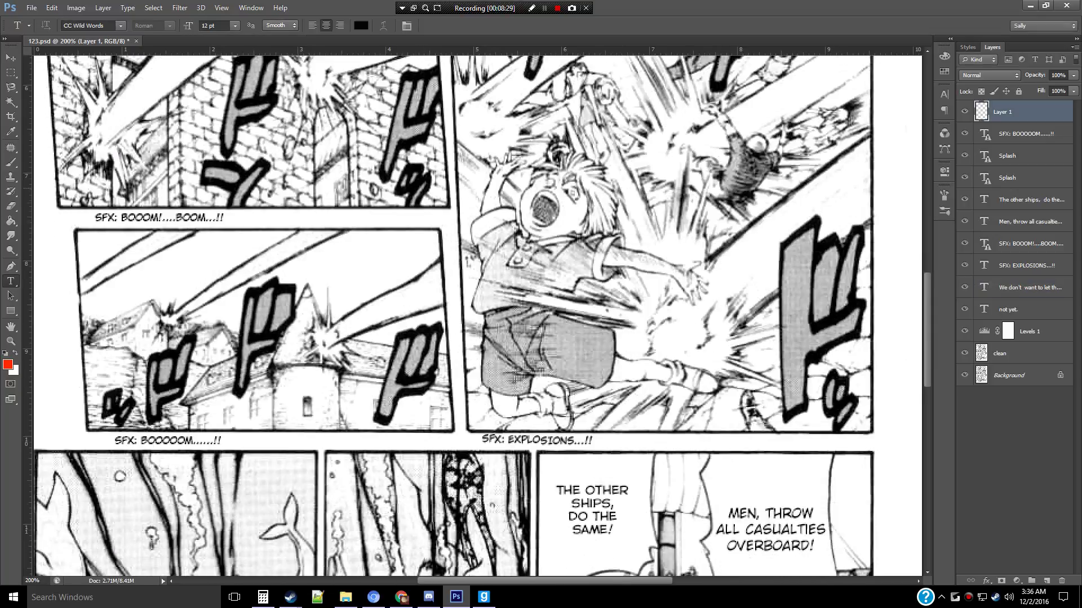
key("b")
mouse_move(240, 200)
left_mouse_down()
mouse_move(123, 241)
mouse_move(245, 197)
left_mouse_up()
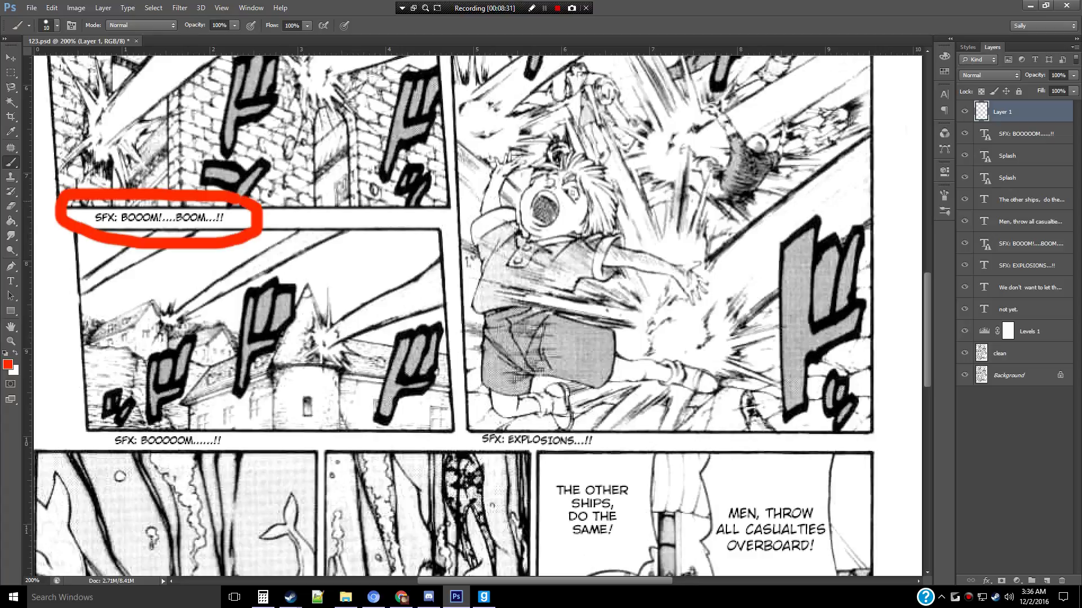
mouse_move(244, 385)
left_mouse_down()
mouse_move(97, 426)
mouse_move(212, 464)
mouse_move(228, 379)
left_mouse_up()
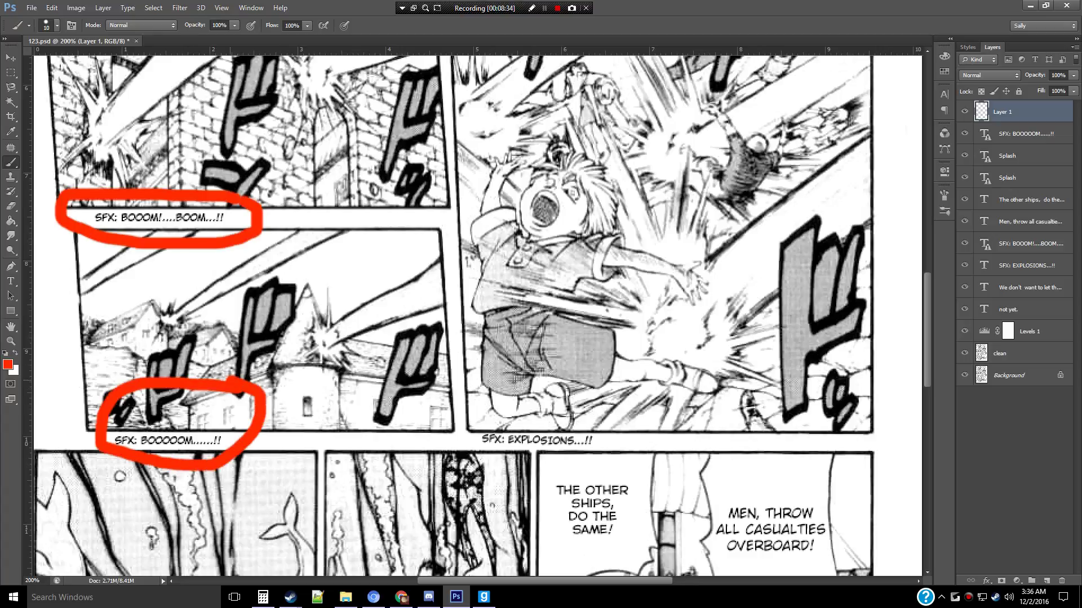
scroll(478, 315, "down", 3)
scroll(477, 315, "down", 2)
scroll(477, 316, "down", 2)
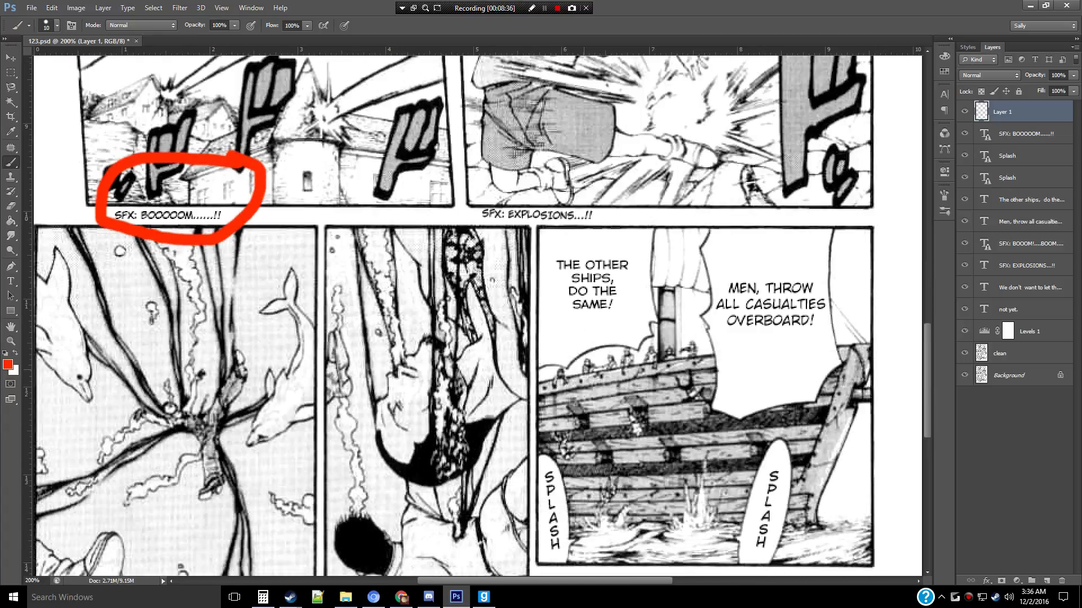
Step: Change the BOOOM caption layer's anti-aliasing mode and accept the layout warning
double_click(984, 243)
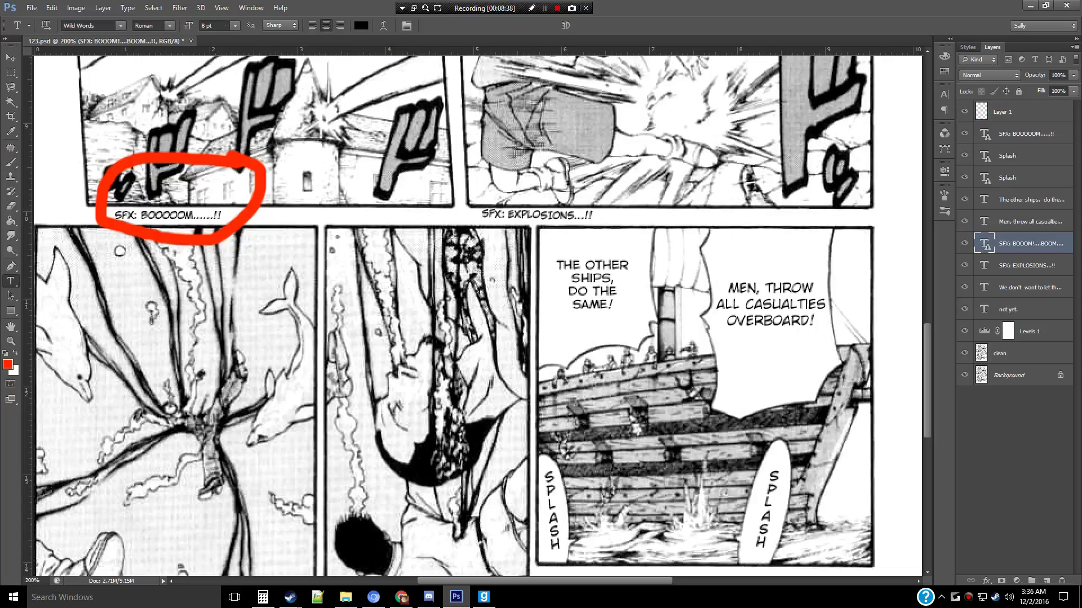
left_click(282, 25)
left_click(279, 37)
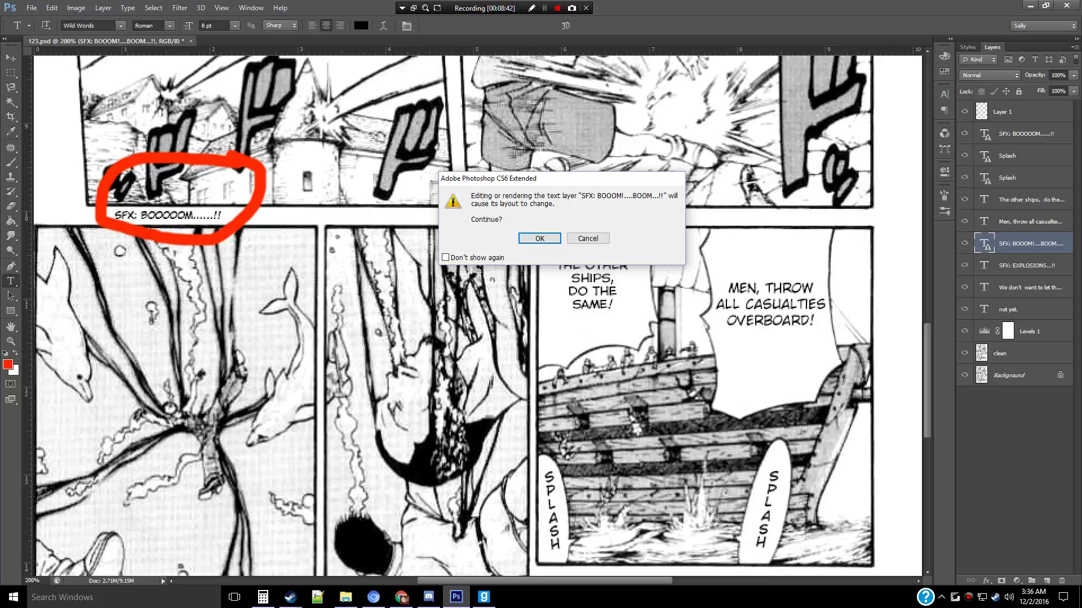
key("Return")
scroll(478, 315, "down", 2)
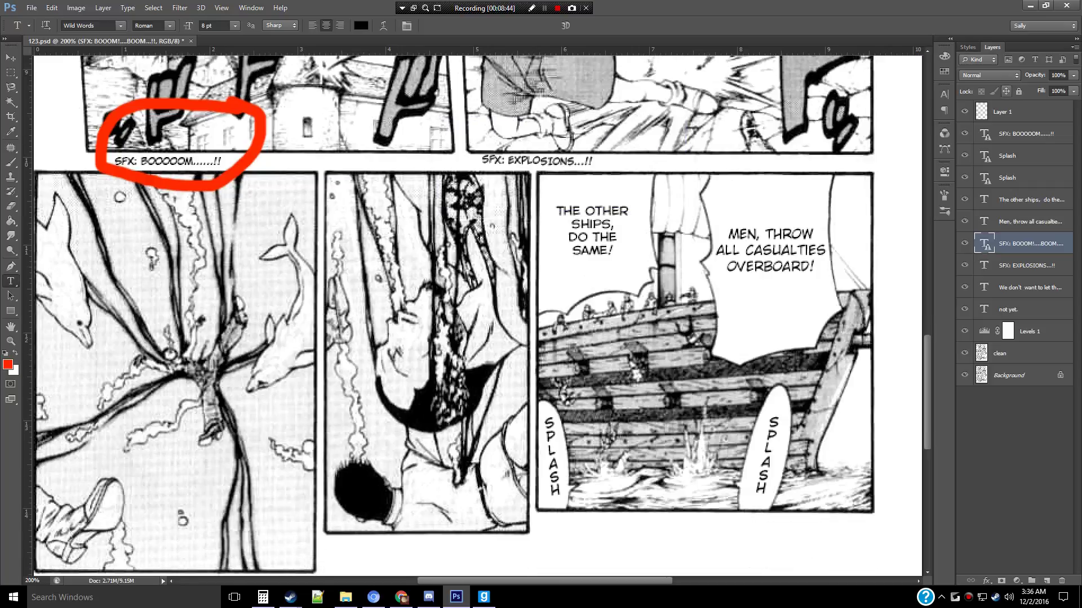
Step: Return to the red markup layer and discard an accidental empty text box
key("alt+period")
scroll(478, 315, "down", 1)
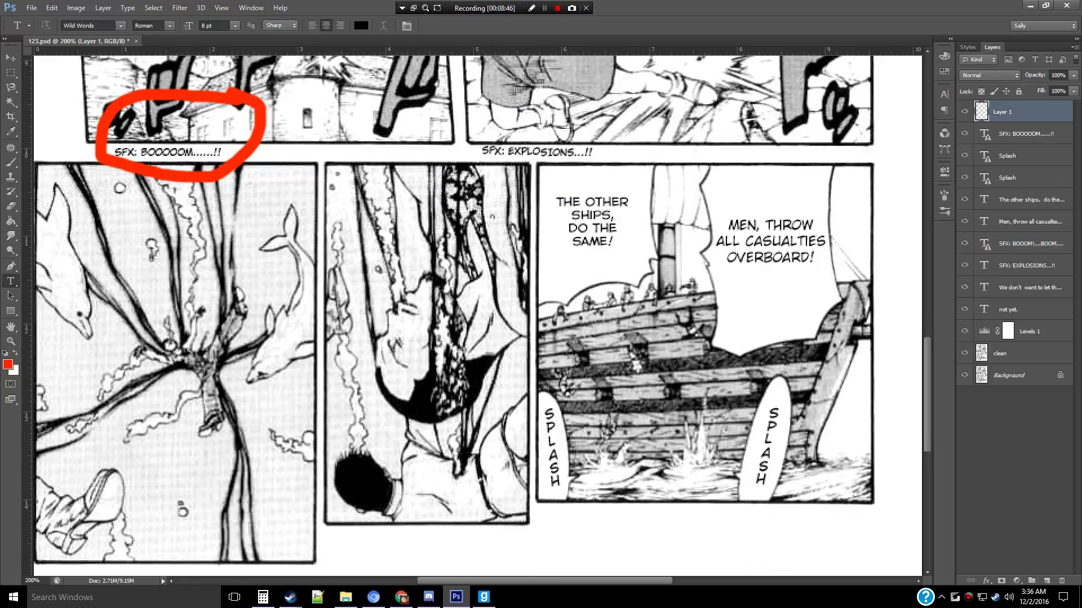
mouse_move(453, 120)
left_mouse_down()
mouse_move(586, 127)
mouse_move(458, 135)
mouse_move(583, 176)
mouse_move(607, 133)
left_mouse_up()
key("Escape")
key("b")
Step: Open the SFX: EXPLOSIONS...!! caption with the Type tool and commit it, twice
key("t")
left_click(536, 154)
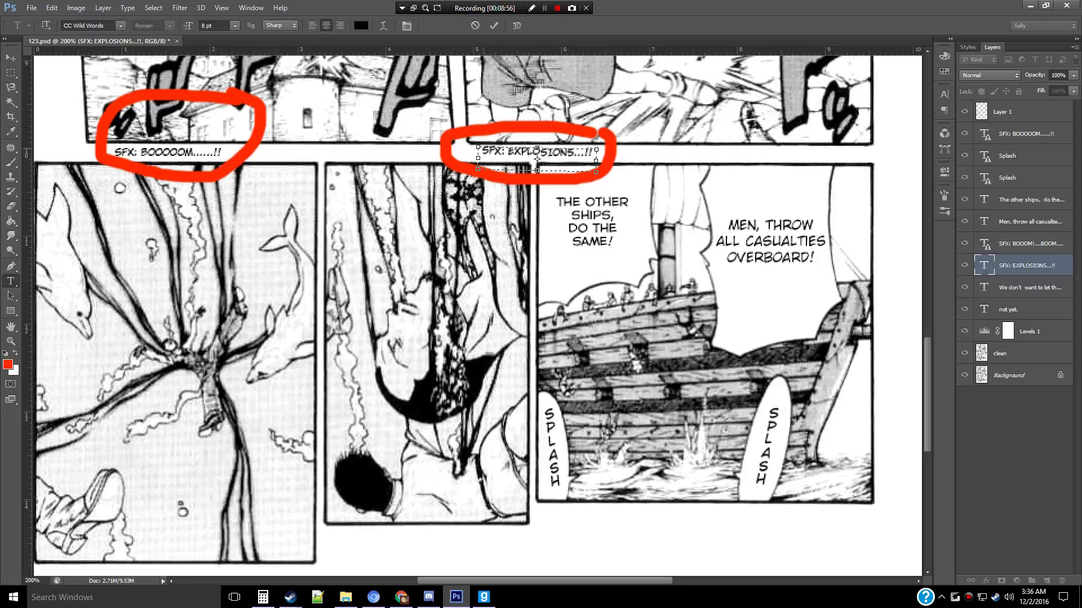
key("ctrl+Return")
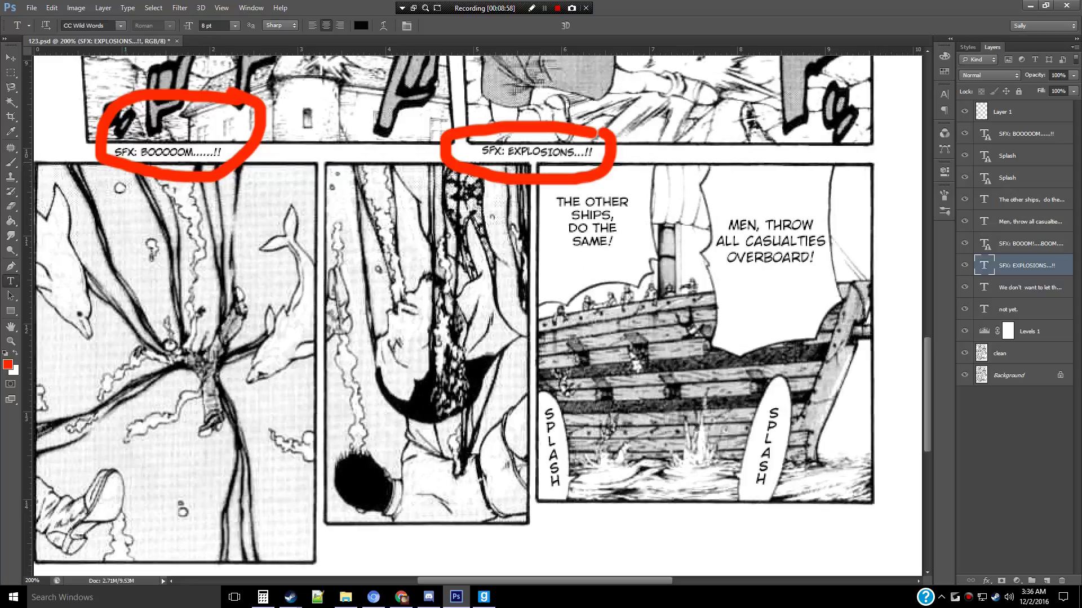
left_click(535, 158)
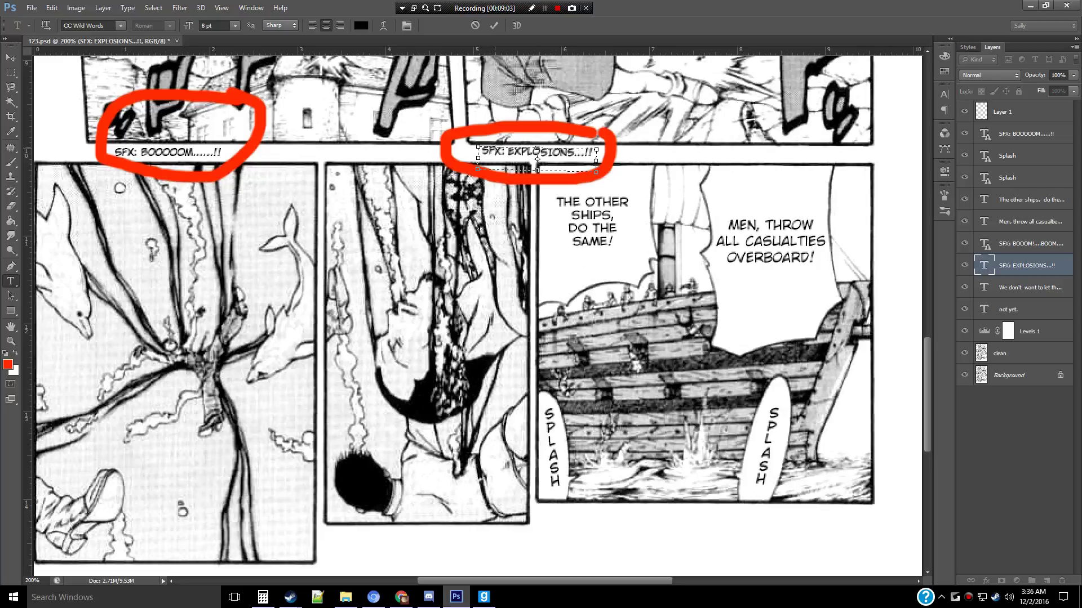
key("ctrl+Return")
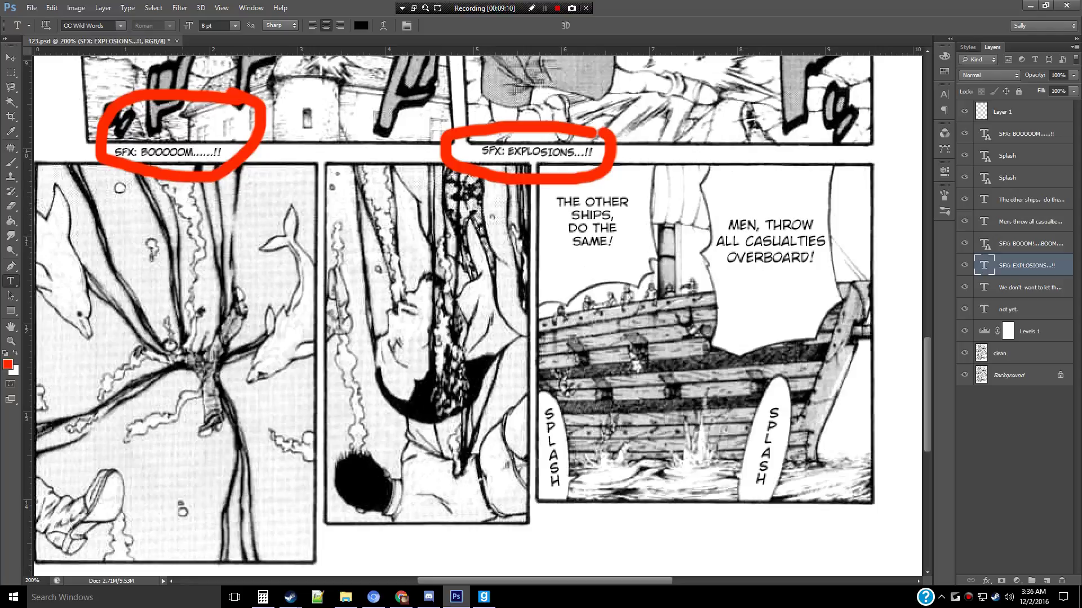
left_click(770, 262)
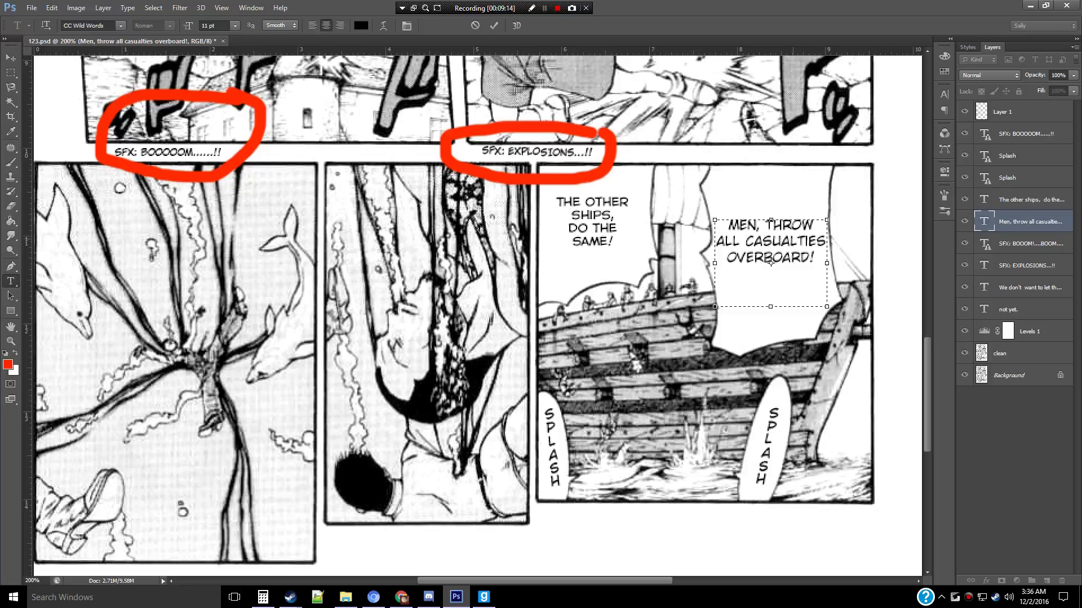
key("Escape")
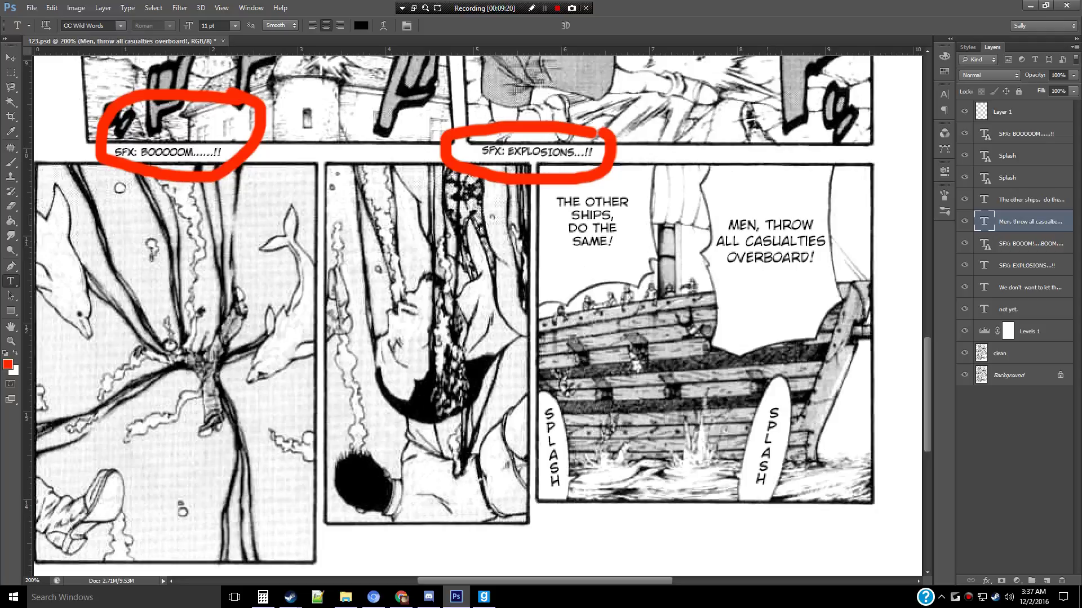
left_click(770, 258)
key("ctrl+a")
key("ctrl+shift+comma")
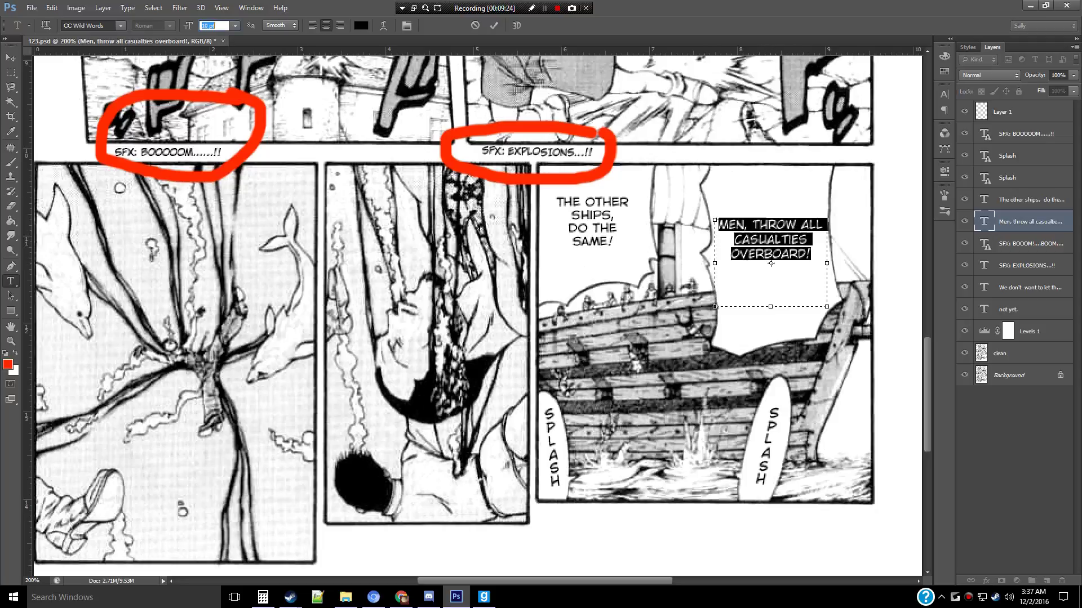
type("10")
key("Return")
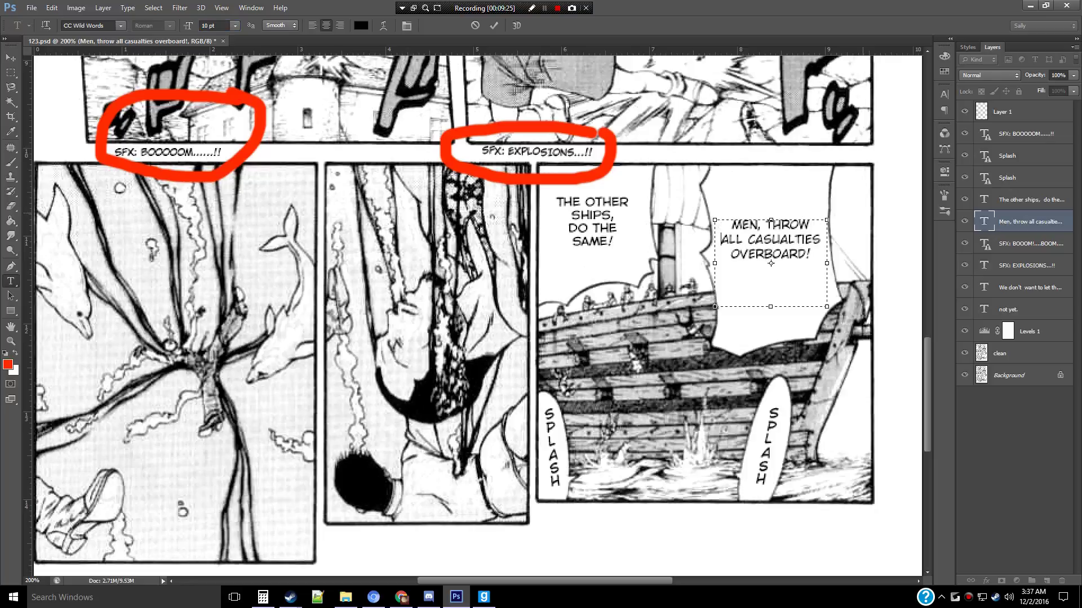
left_click_drag(770, 262, 770, 276)
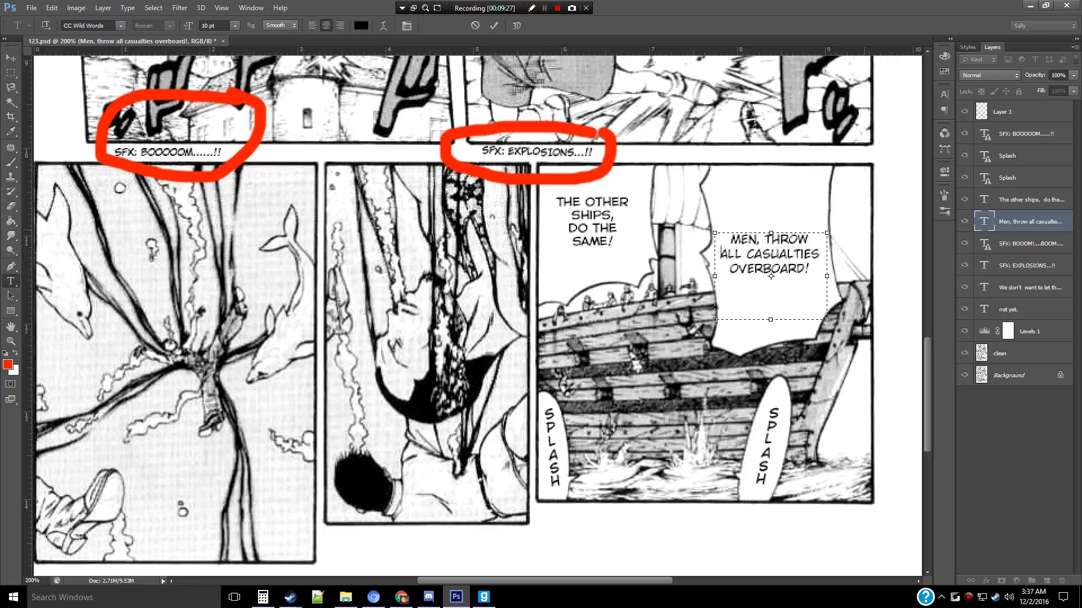
key("ctrl+Return")
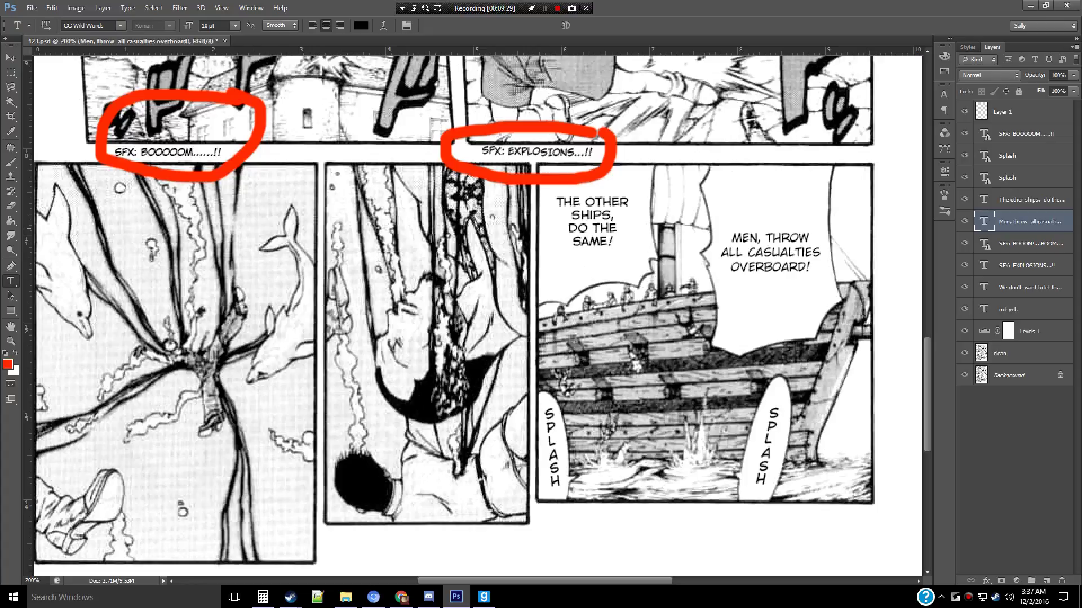
left_click(770, 276)
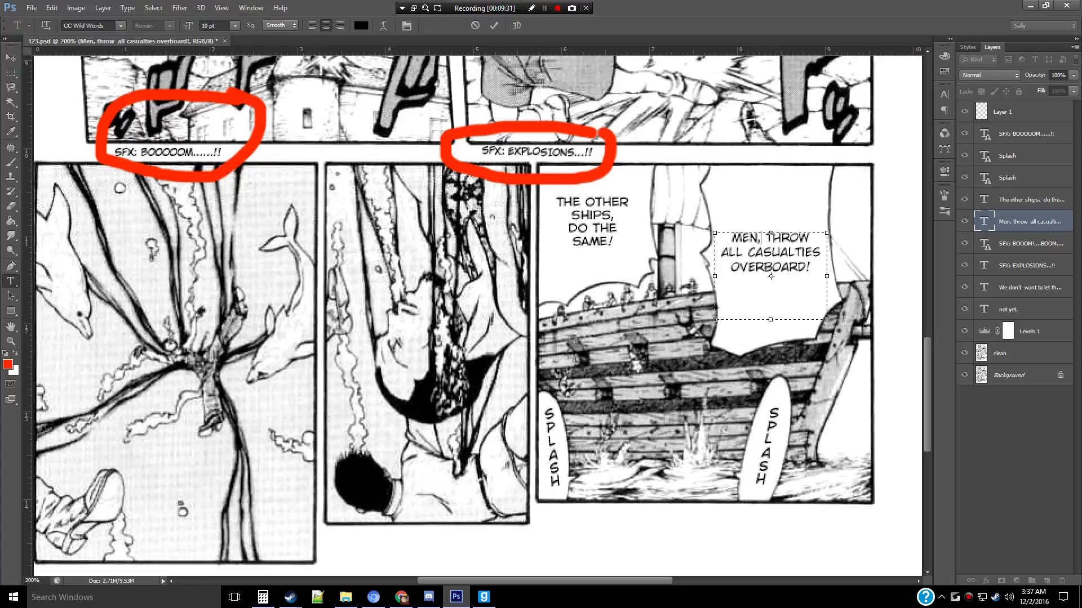
key("ctrl+a")
key("ctrl+shift+period")
key("ctrl+shift+period")
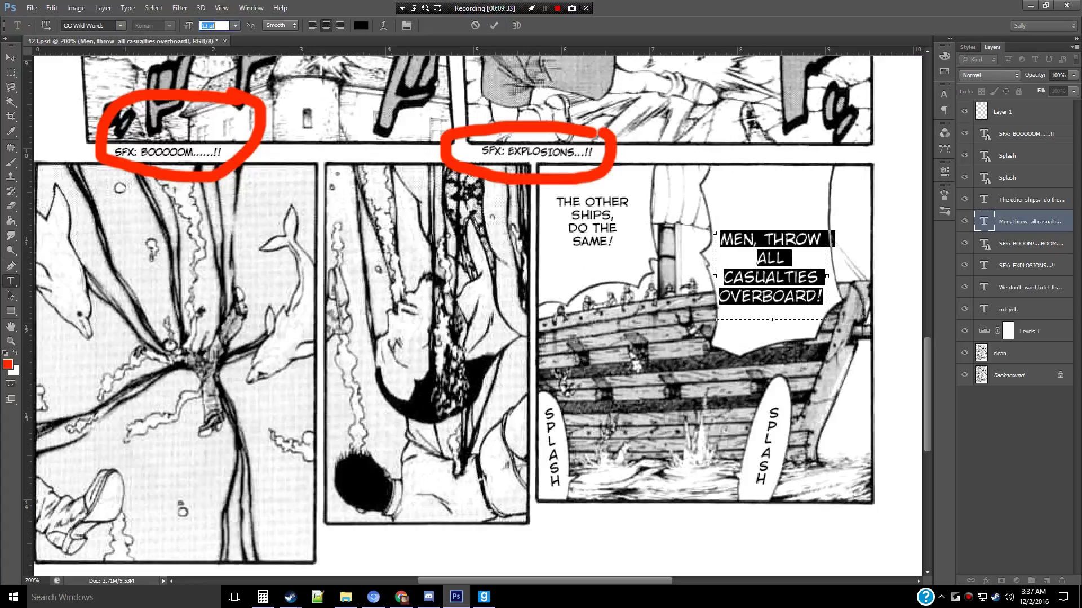
type("13")
key("Return")
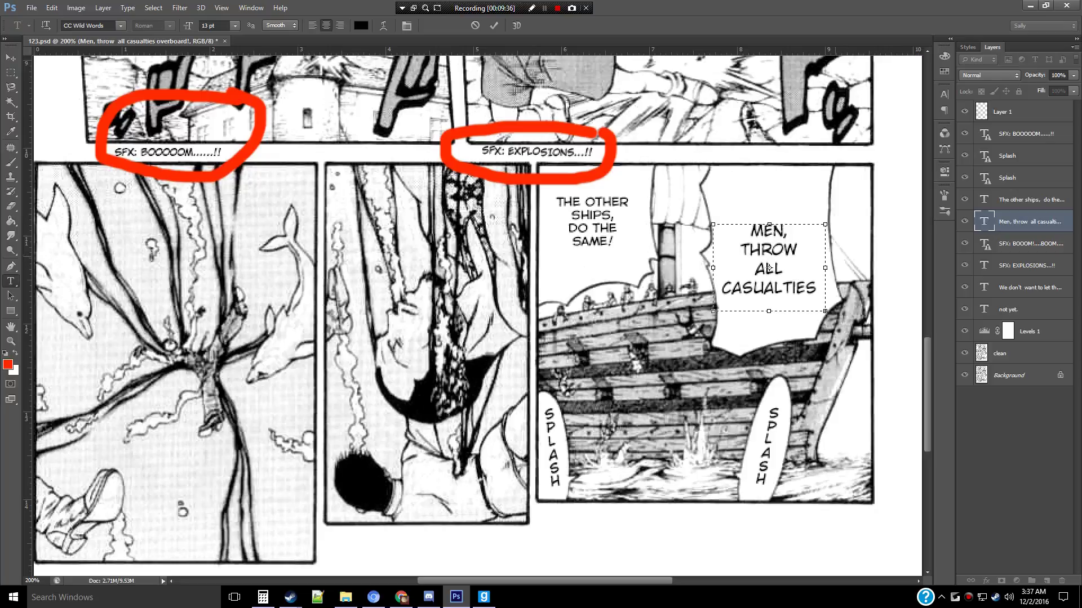
left_click_drag(825, 267, 840, 268)
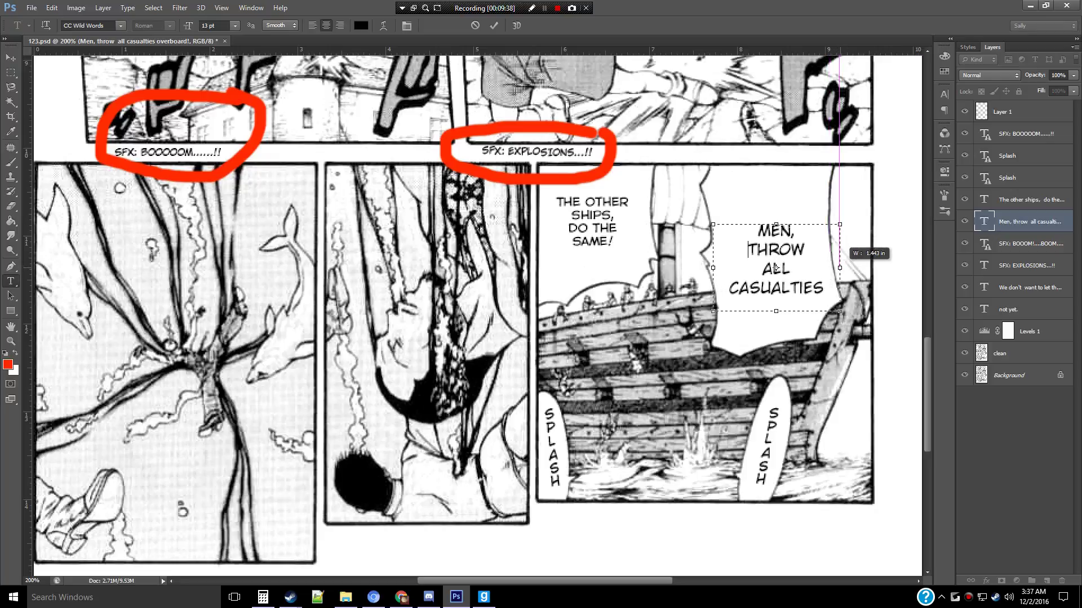
left_click_drag(777, 311, 776, 371)
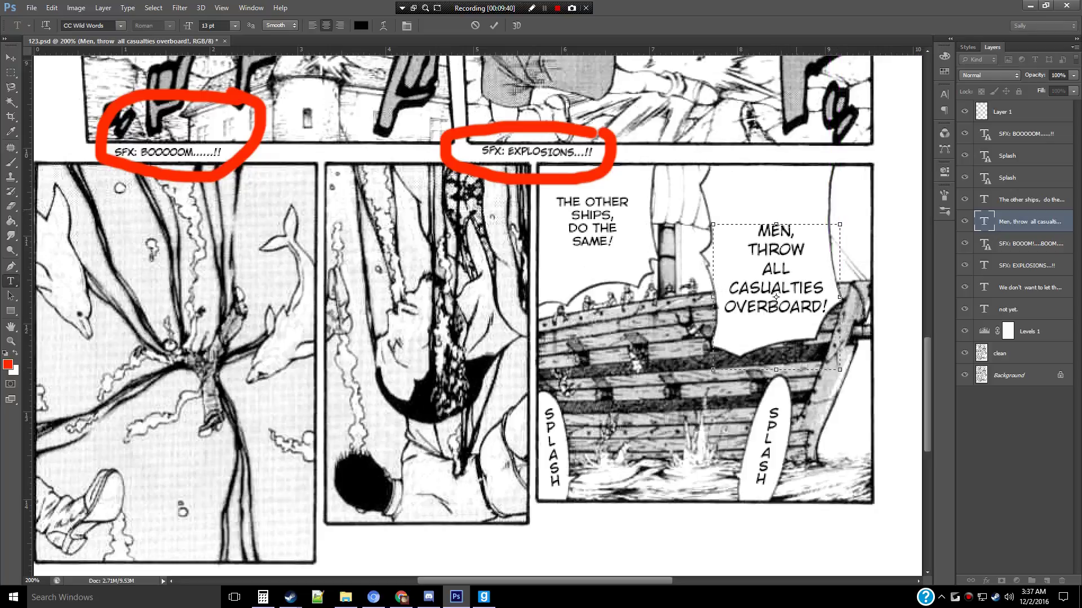
left_click_drag(775, 297, 767, 263)
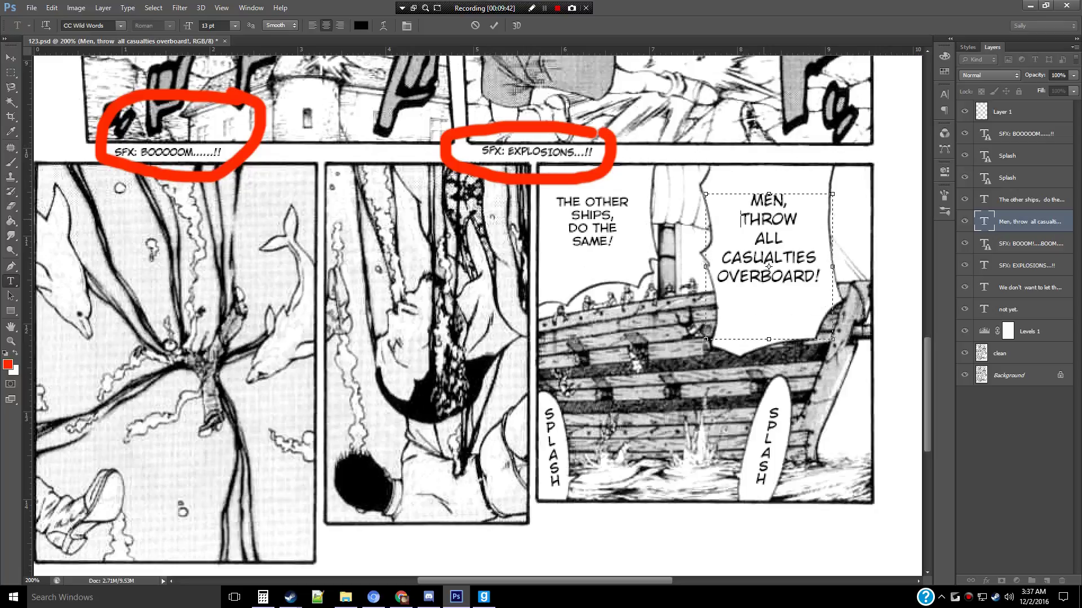
key("BackSpace")
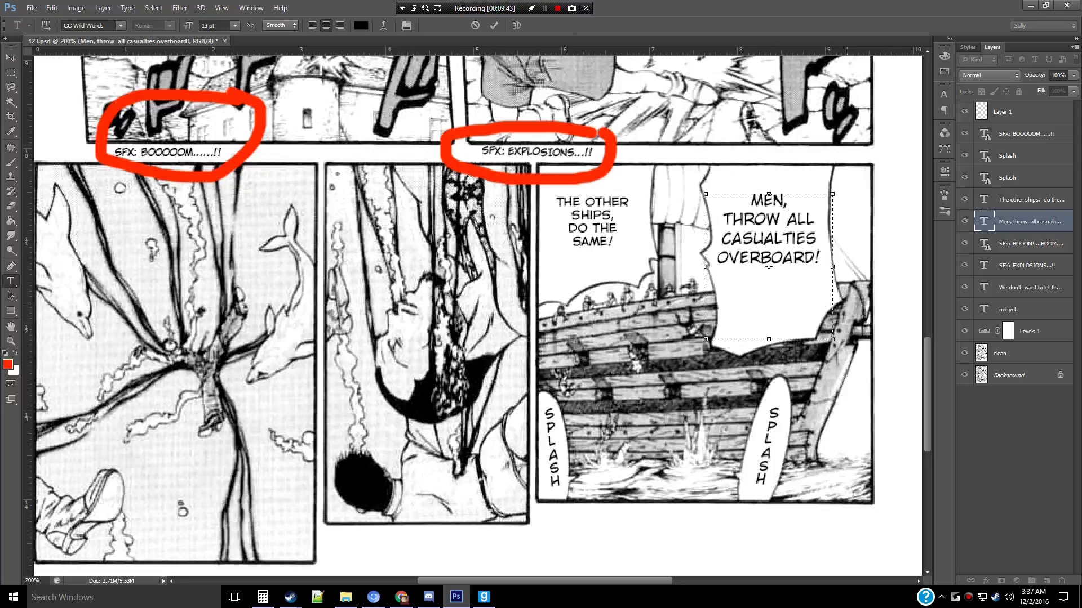
mouse_move(764, 219)
left_mouse_down()
mouse_move(775, 239)
mouse_move(769, 284)
left_mouse_up()
key("ctrl+Return")
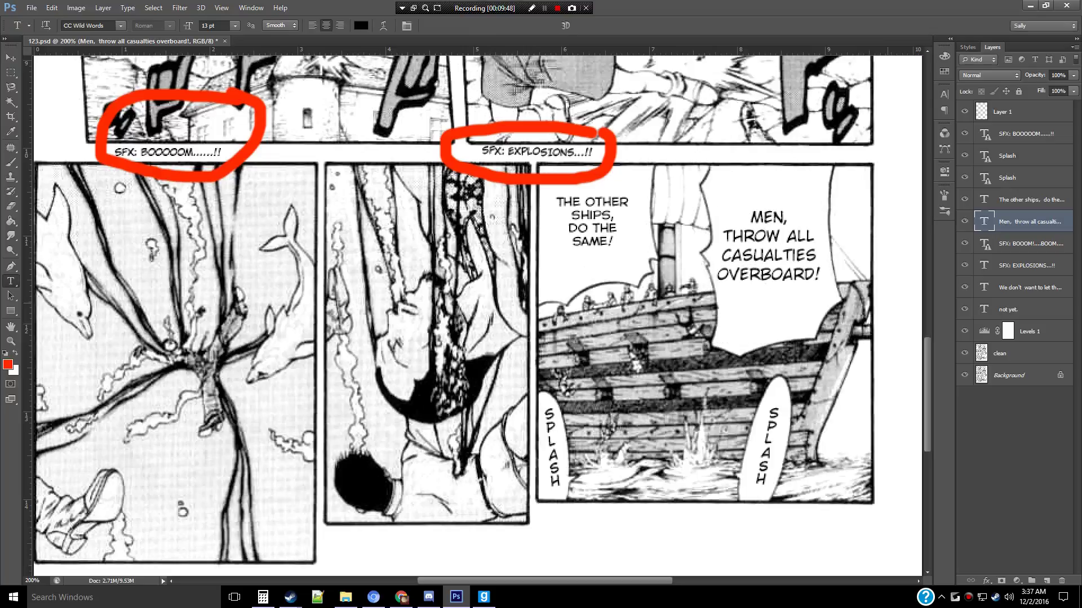
key("Down")
key("Down")
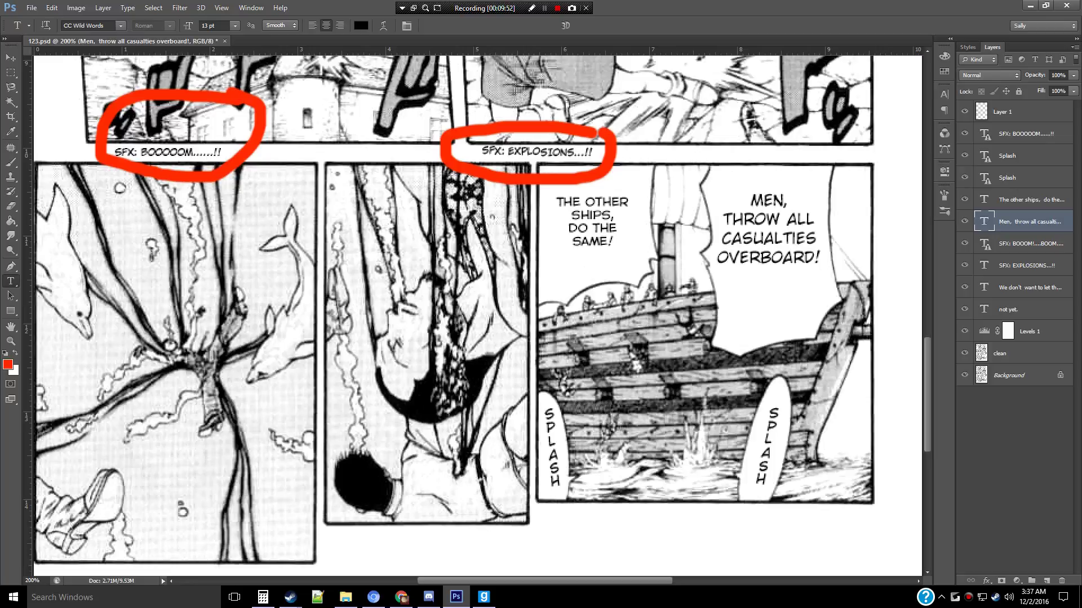
key("Down")
left_click(1027, 265)
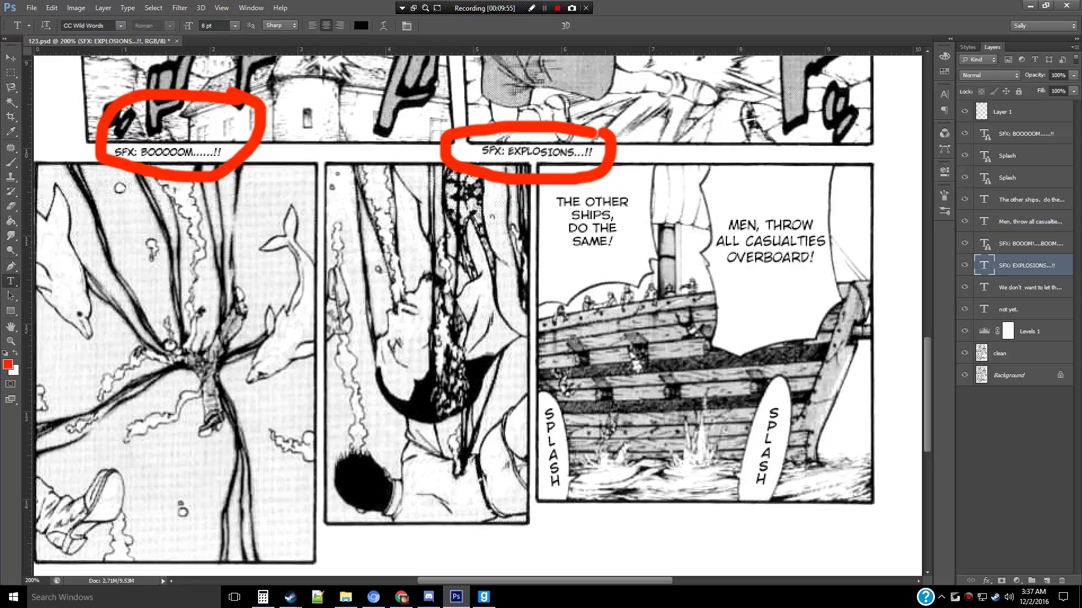
left_click(1003, 111)
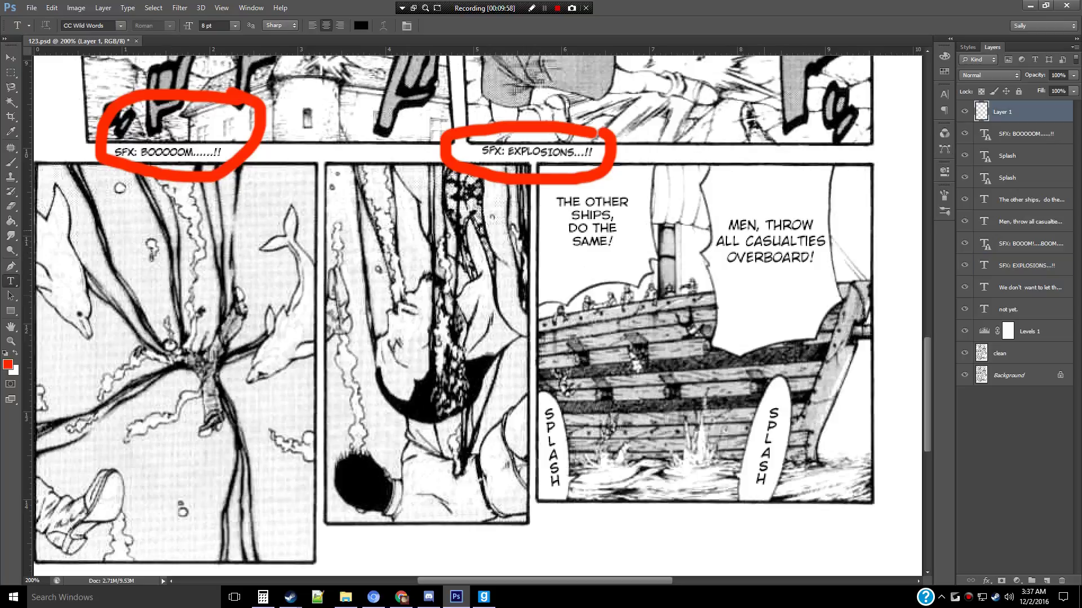